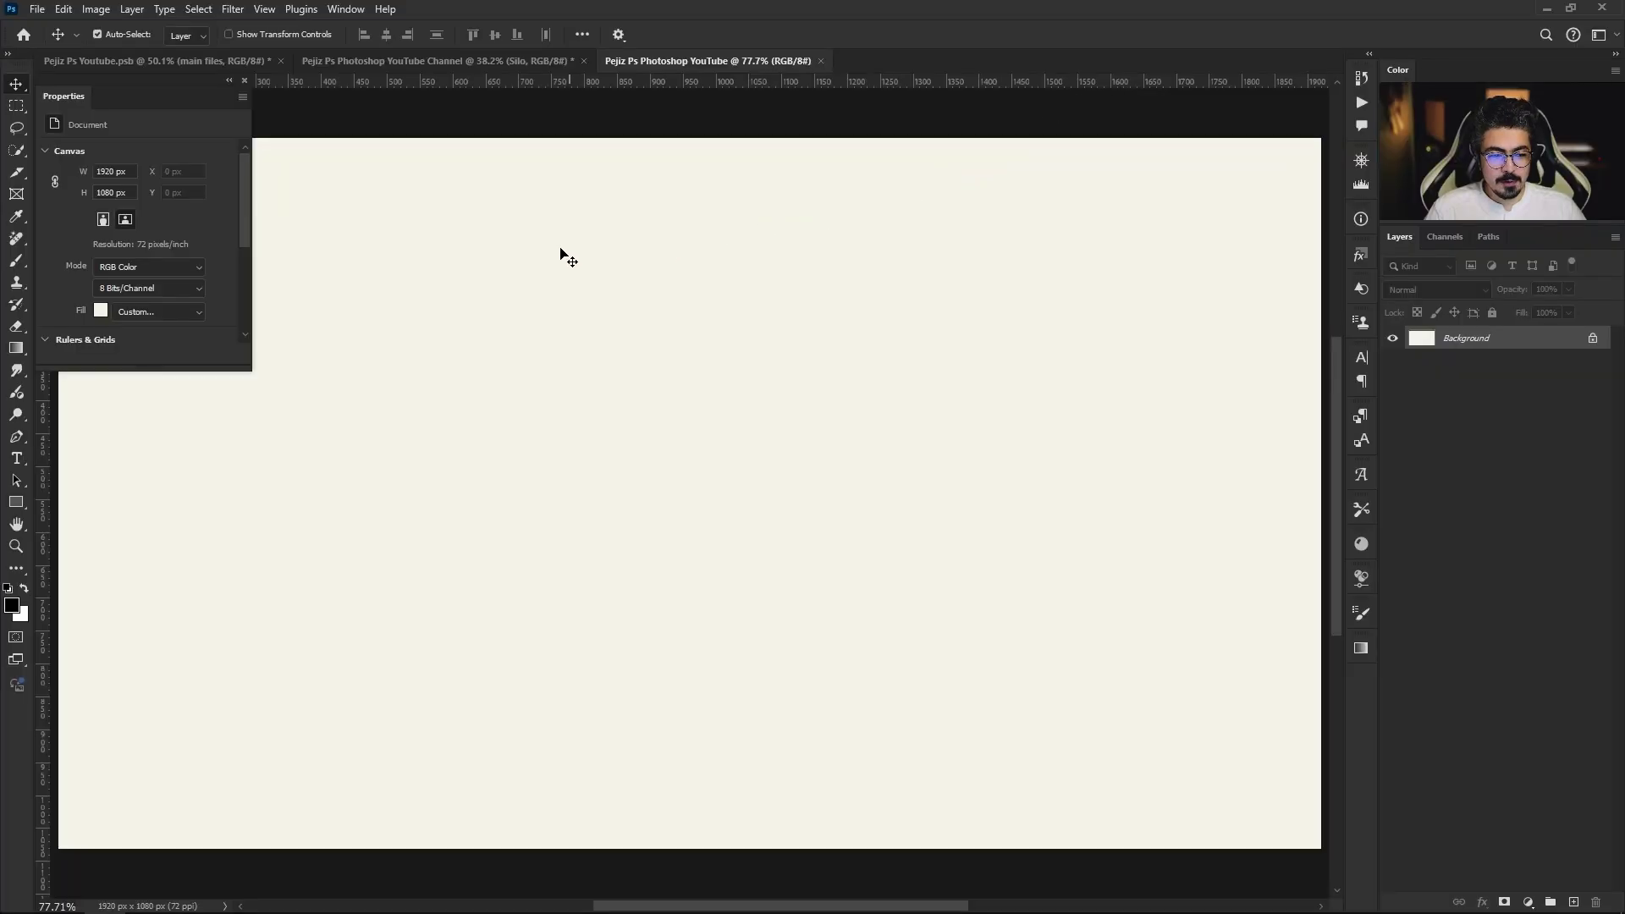
# Review the new-document settings, including the hex code of the custom background colour, and leave the dialog without creating a document
pyautogui.click(37, 8)
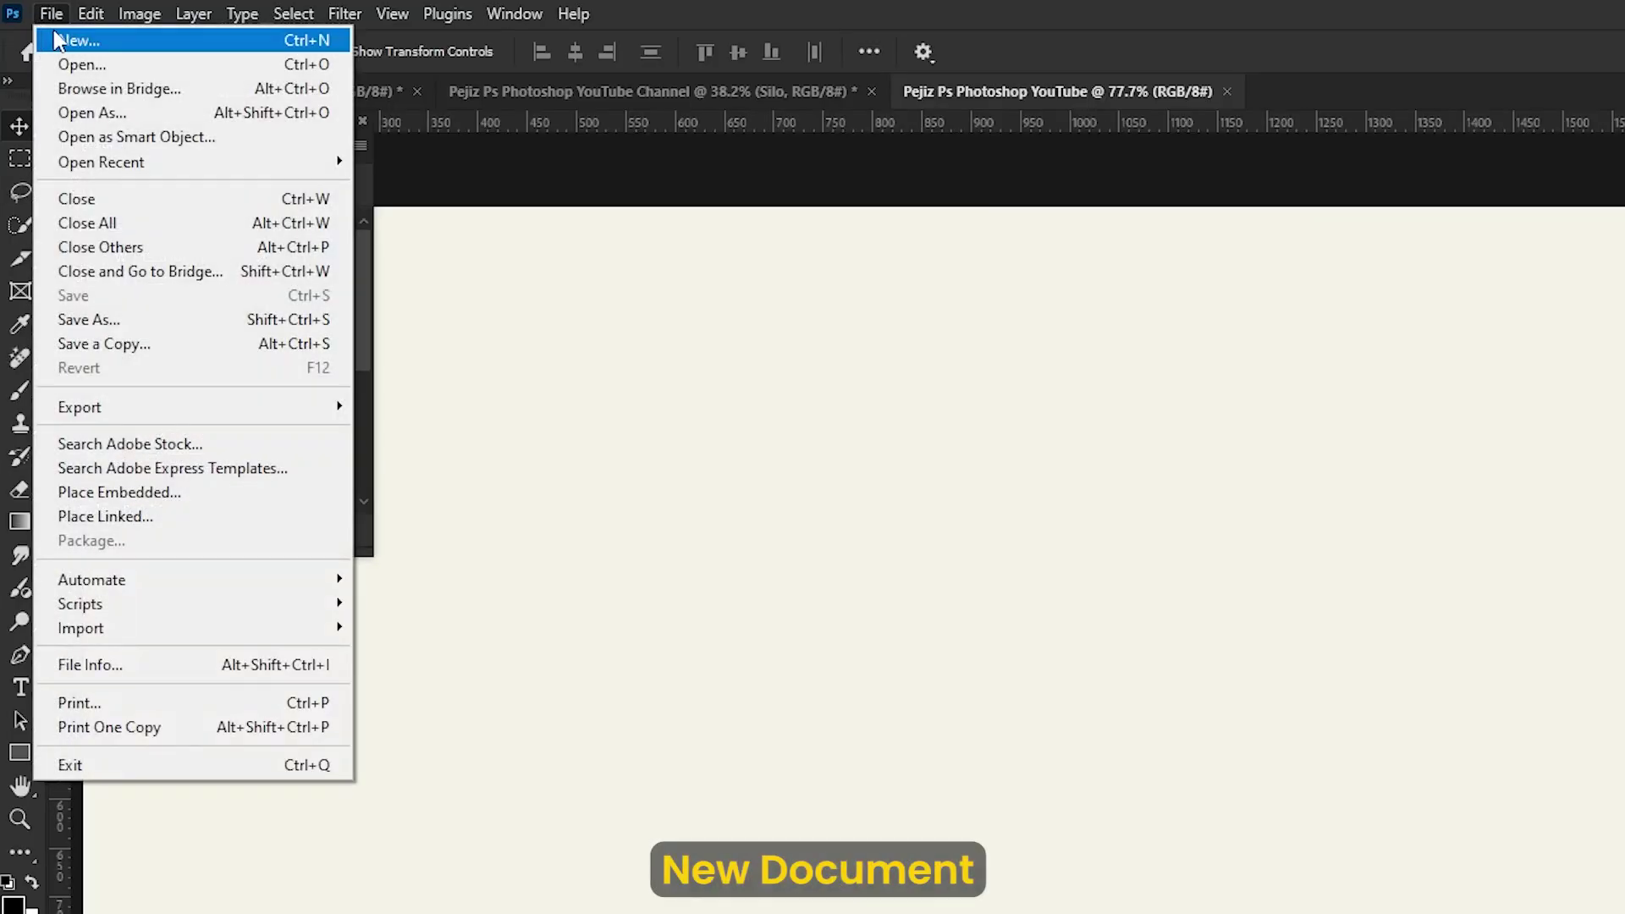
pyautogui.click(39, 26)
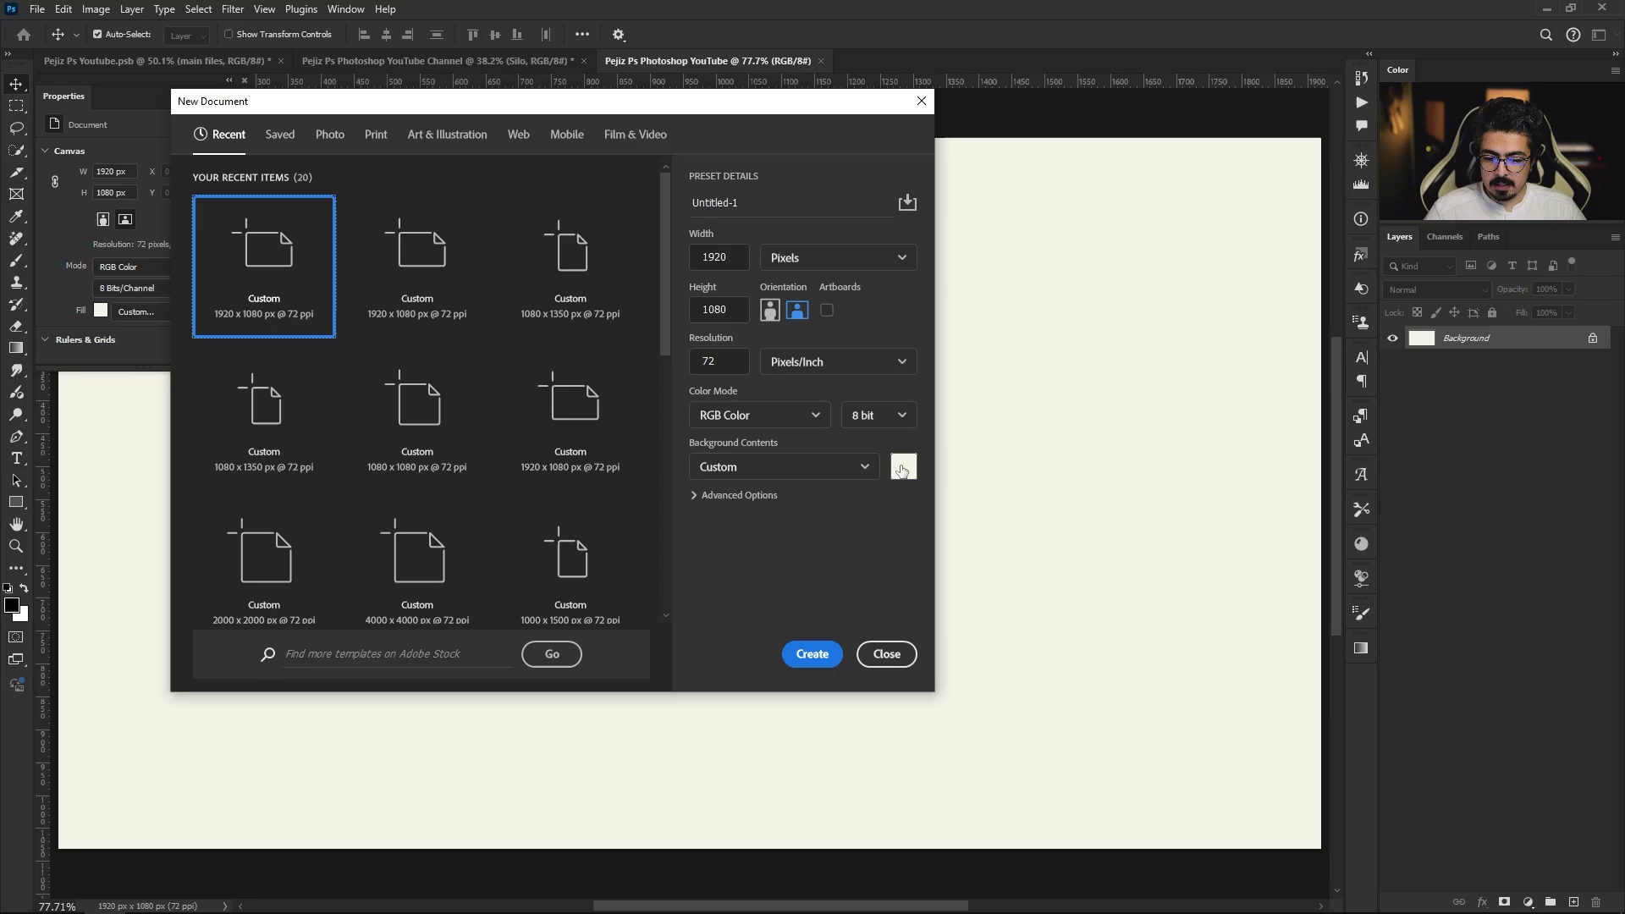
pyautogui.click(949, 472)
pyautogui.moveTo(319, 39); pyautogui.dragTo(519, 279)
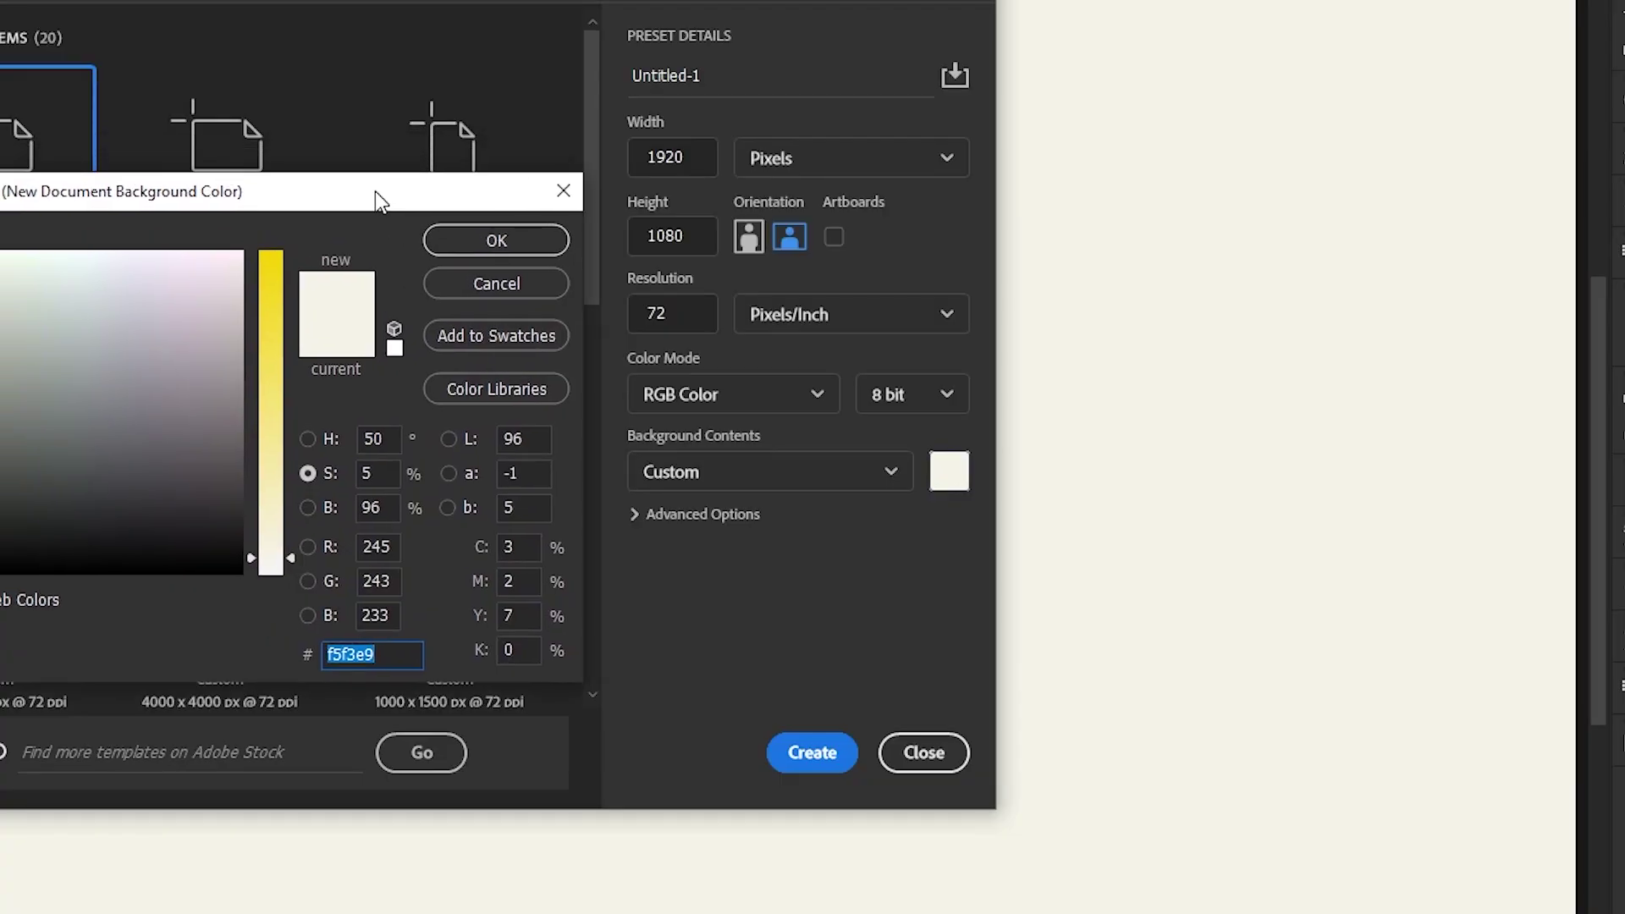
pyautogui.click(479, 241)
pyautogui.click(908, 759)
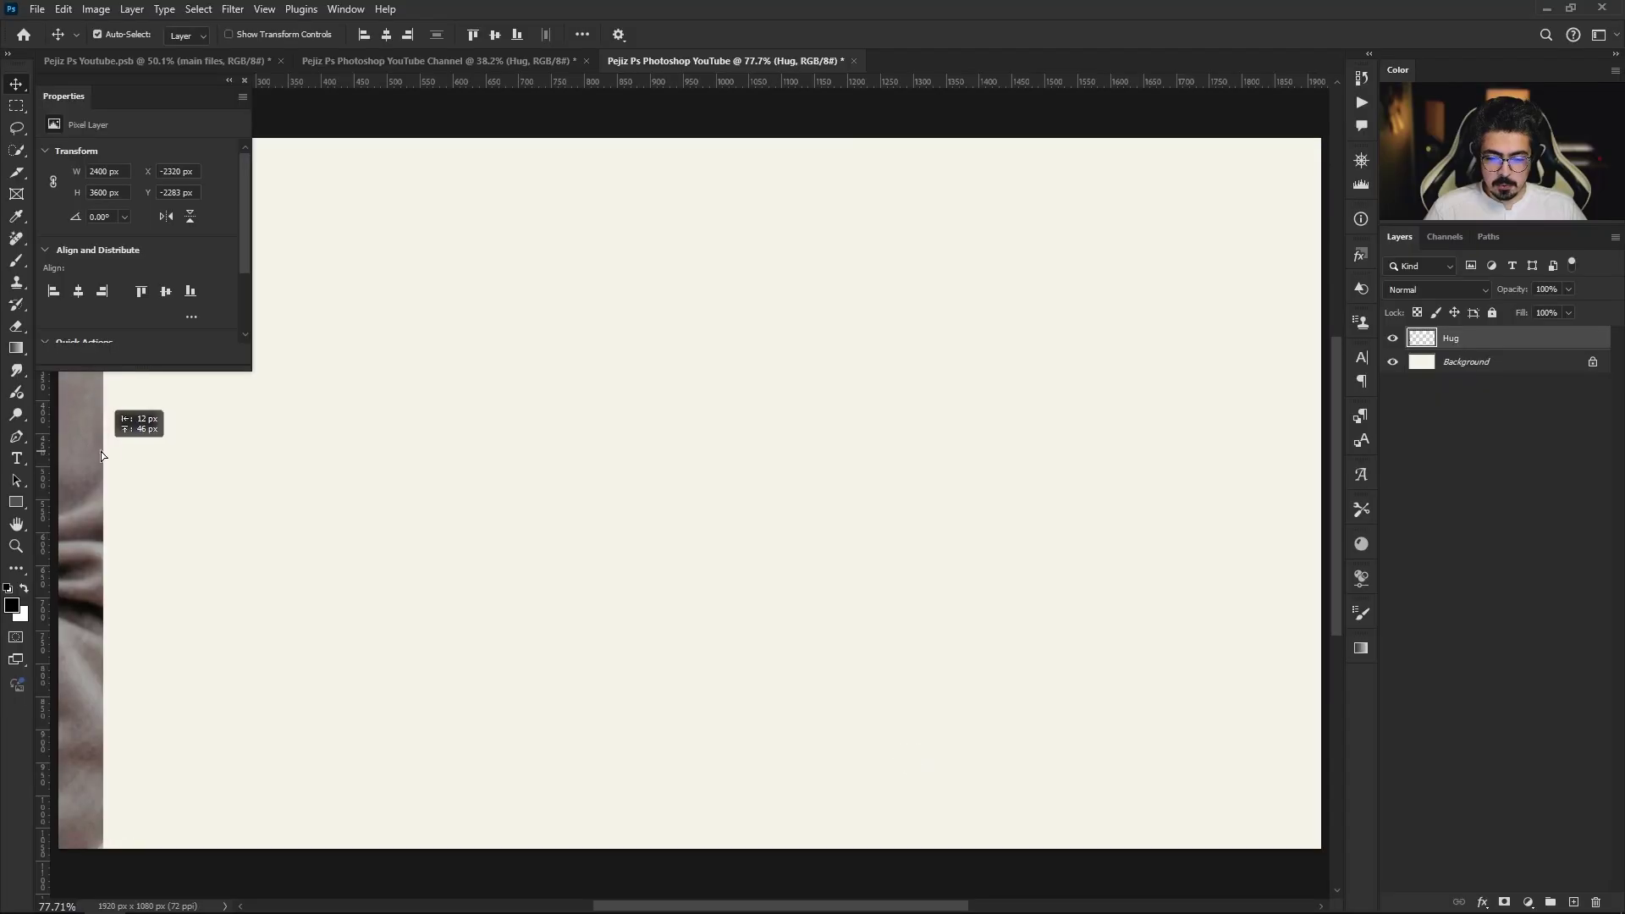
# Bring the Hug photo into the blank 1920 x 1080 px document as a separate layer
pyautogui.moveTo(100, 451); pyautogui.dragTo(1131, 491)
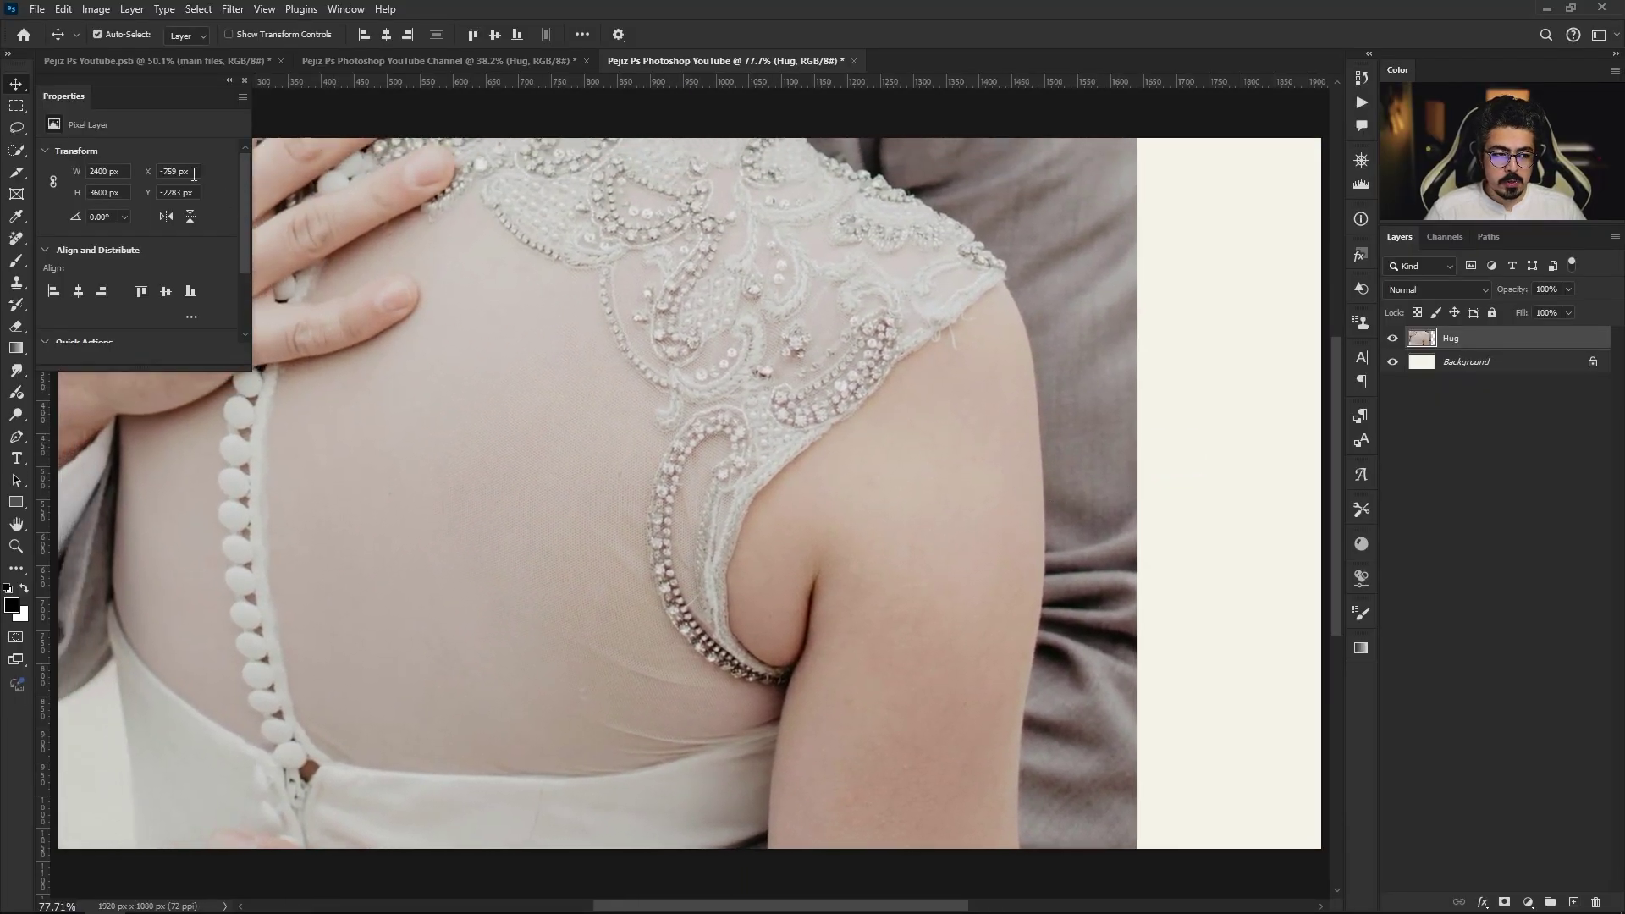
pyautogui.click(37, 8)
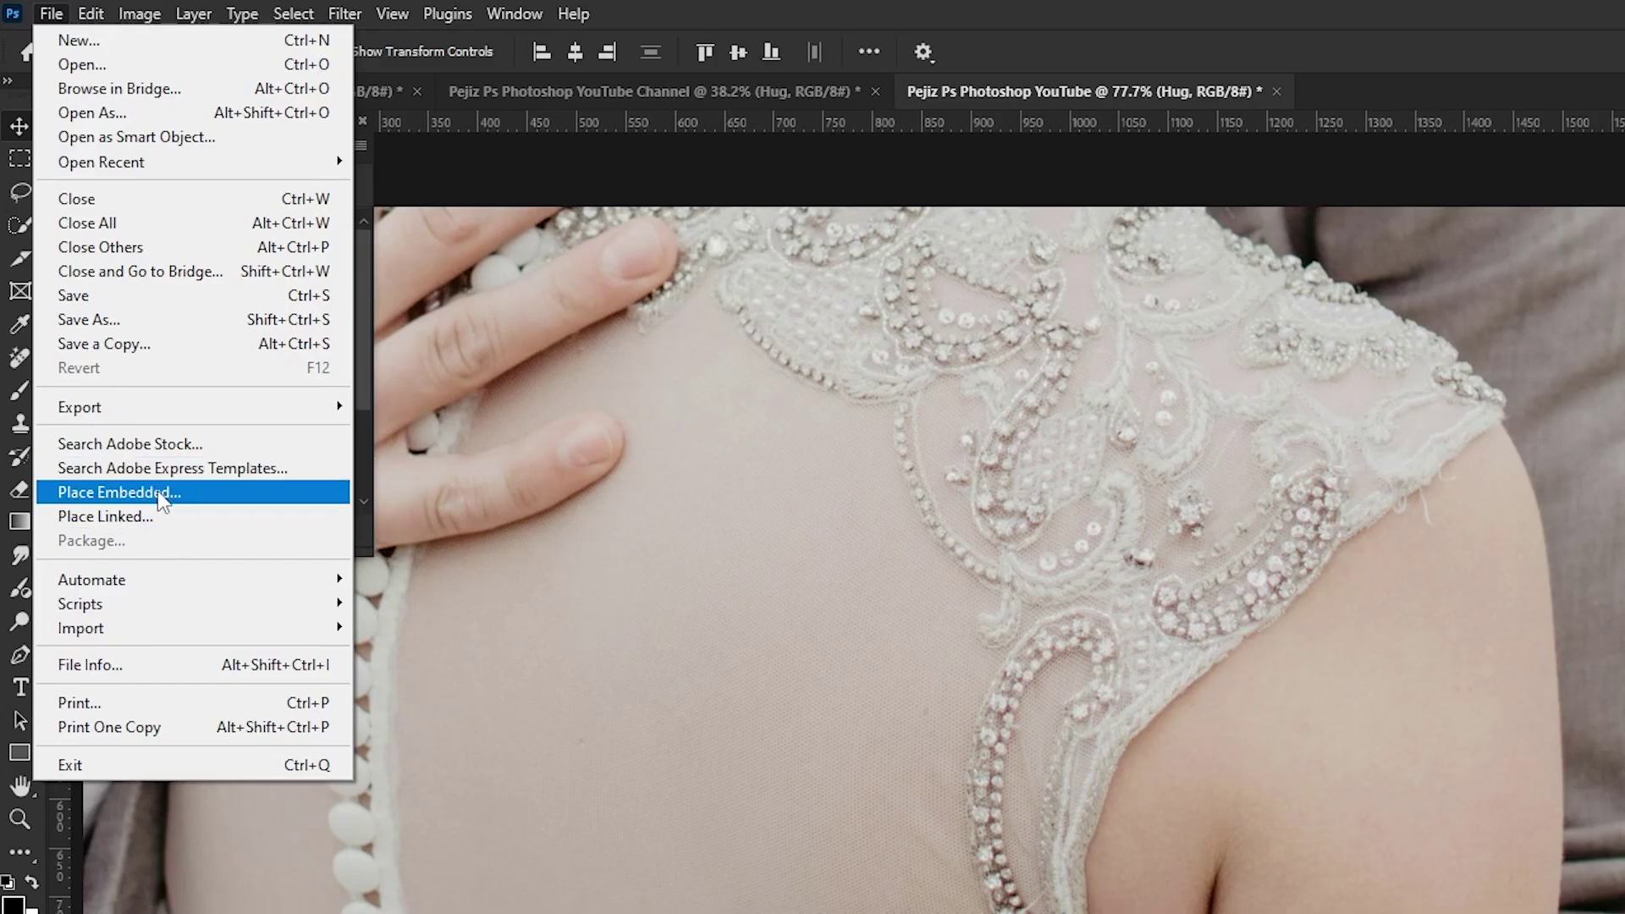
pyautogui.click(179, 491)
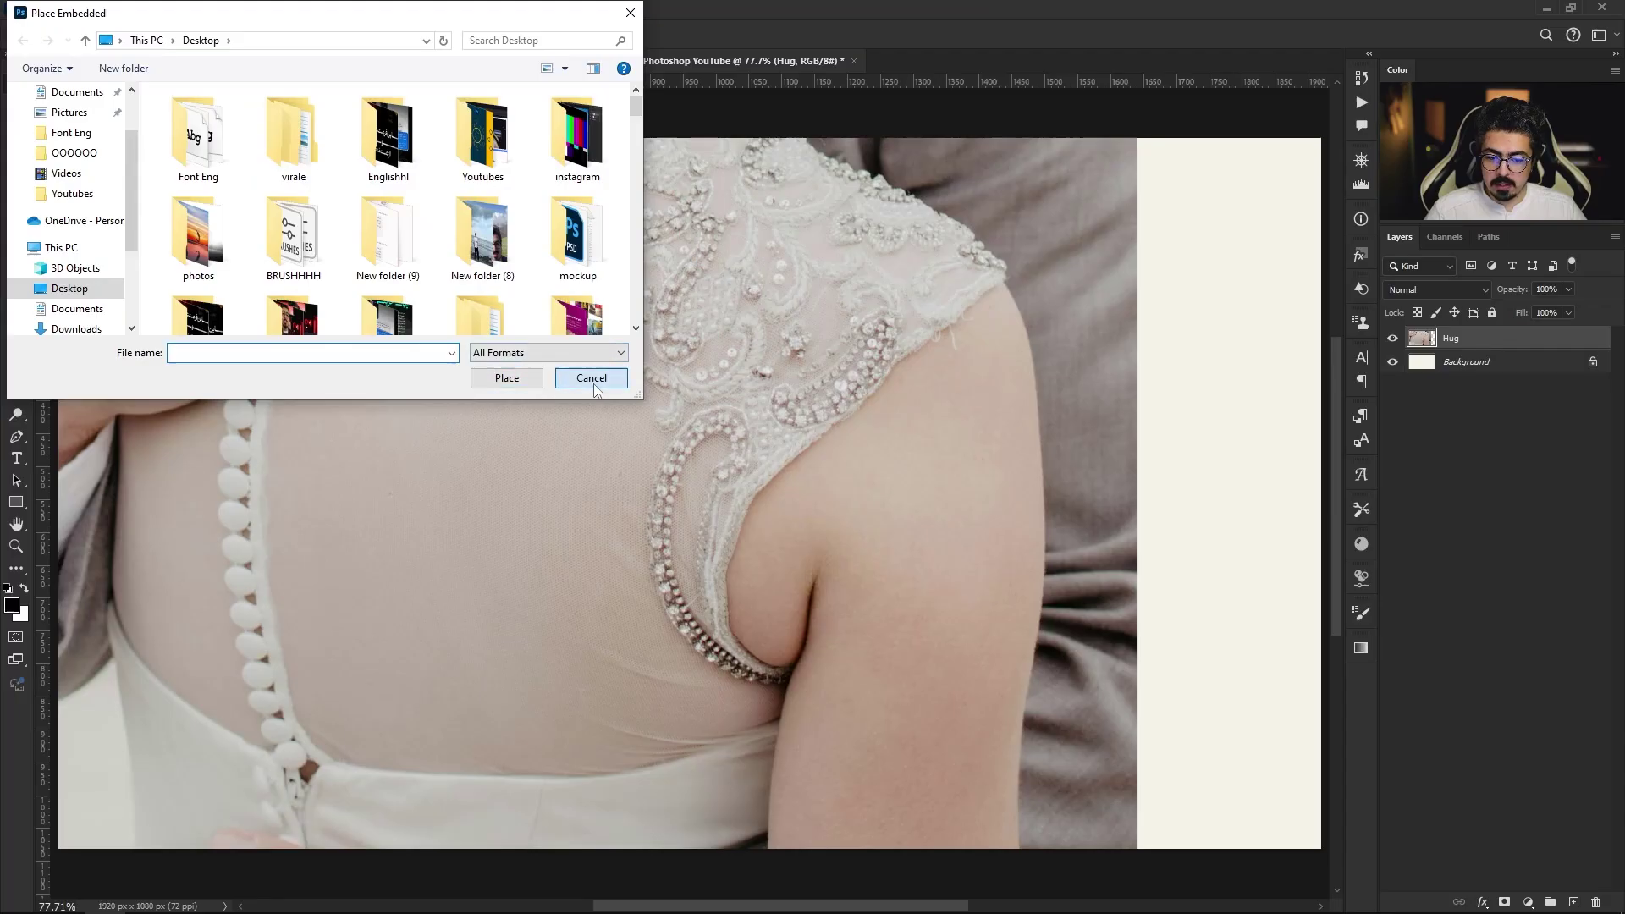
pyautogui.click(883, 567)
# Align the Hug photo's horizontal and vertical centres to the canvas with the Move tool
pyautogui.moveTo(868, 511); pyautogui.dragTo(1160, 601)
pyautogui.moveTo(769, 398); pyautogui.dragTo(733, 398)
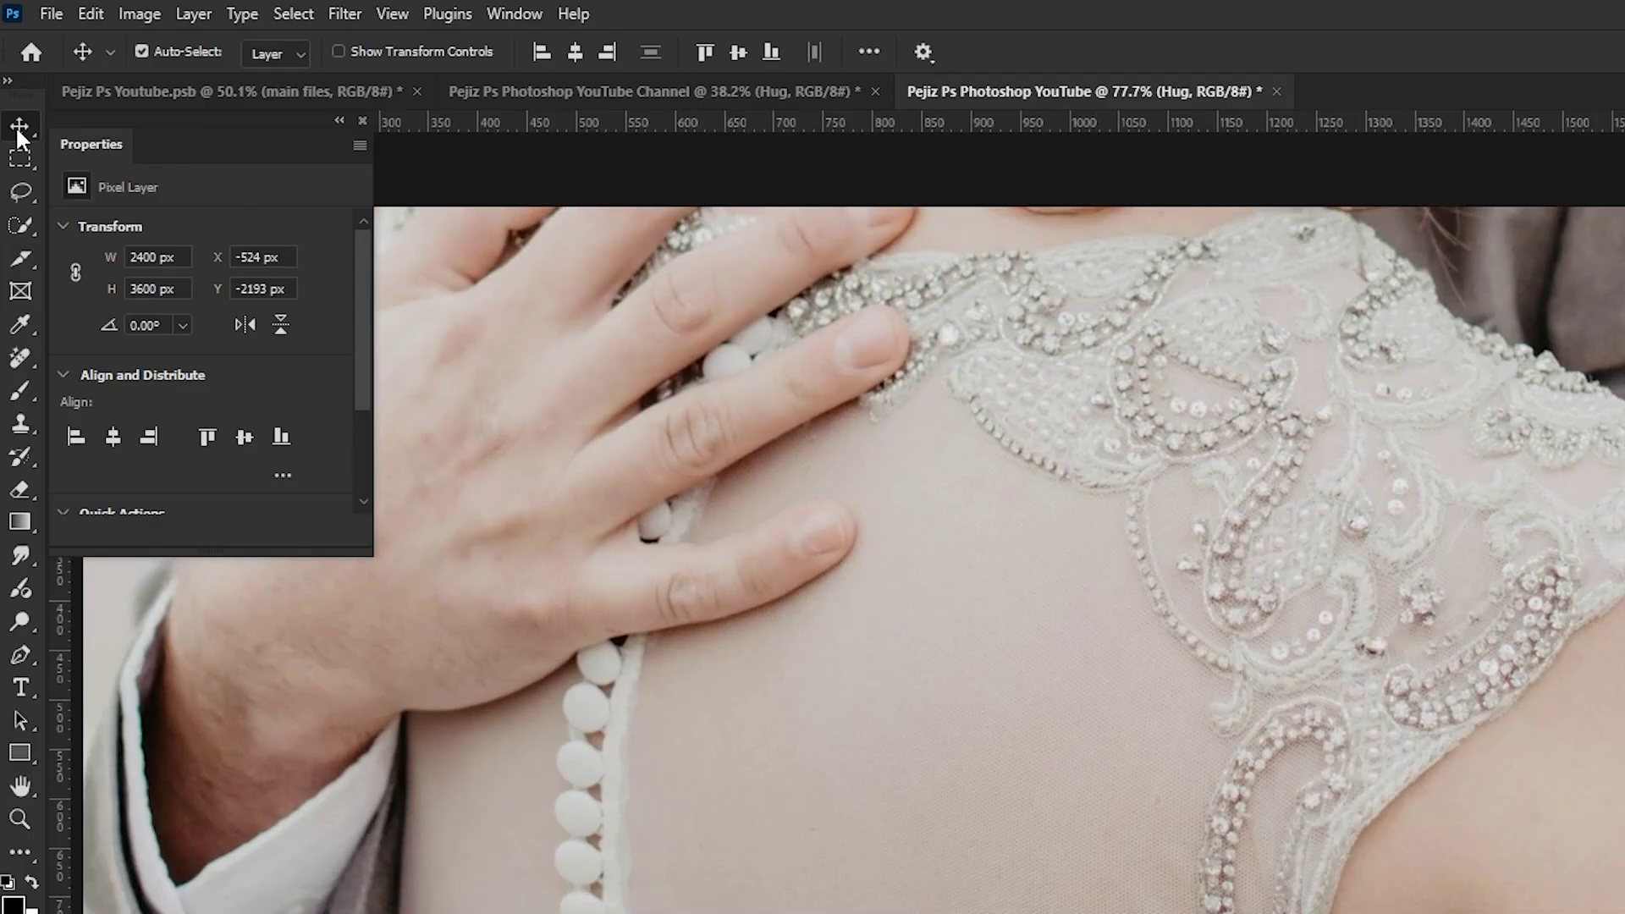
pyautogui.rightClick(18, 129)
pyautogui.click(111, 128)
pyautogui.click(869, 53)
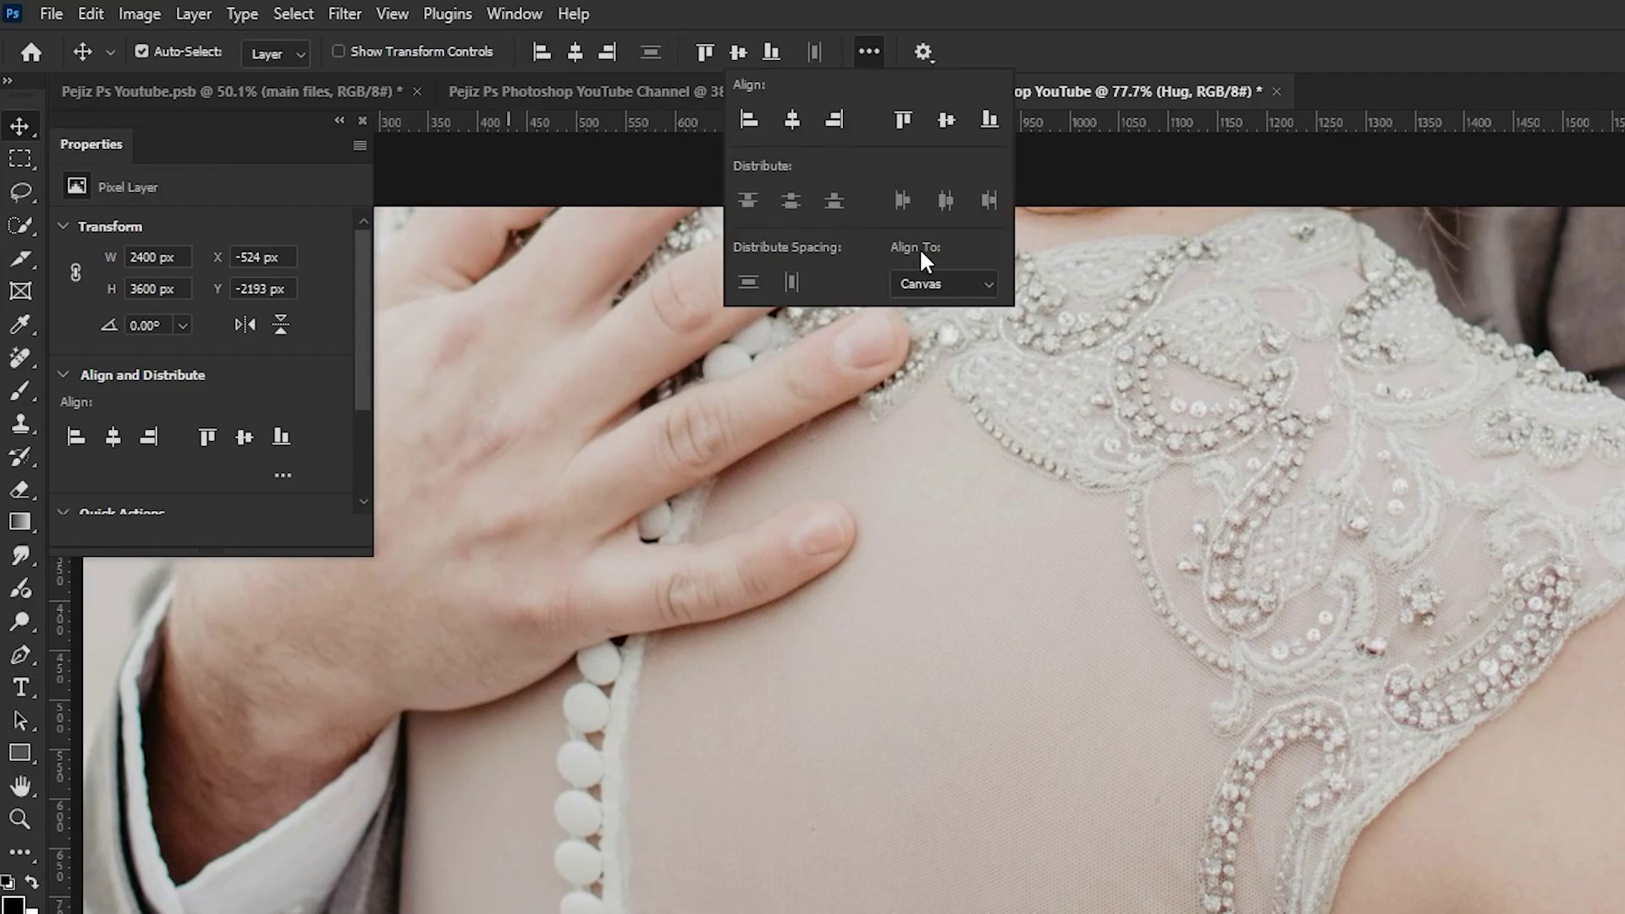
pyautogui.click(904, 326)
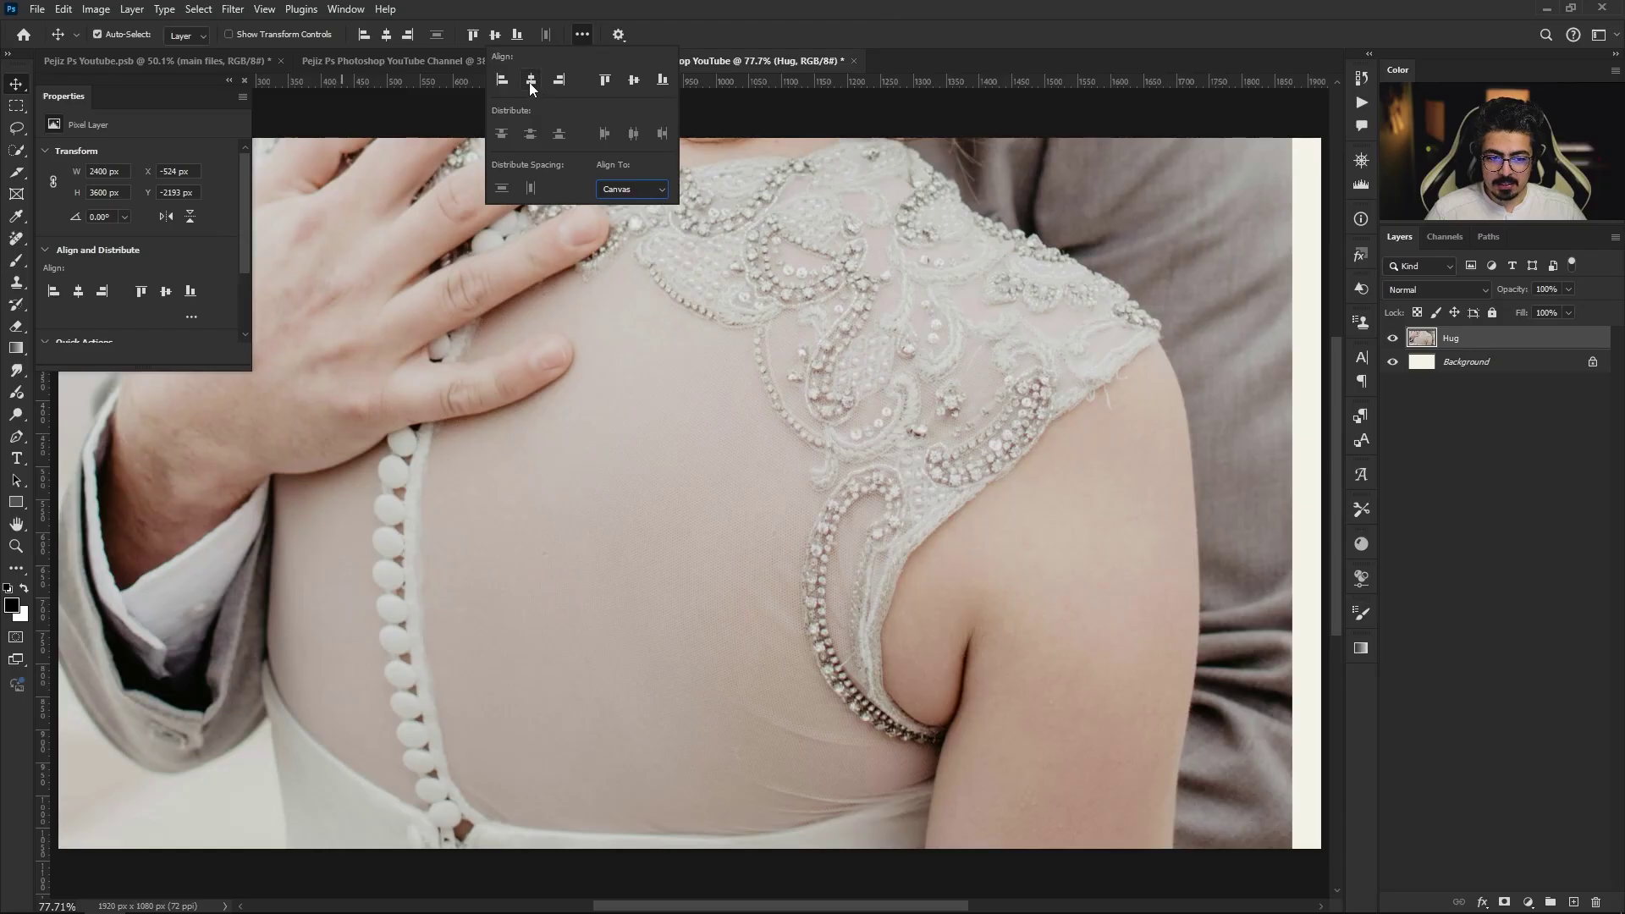
pyautogui.click(792, 118)
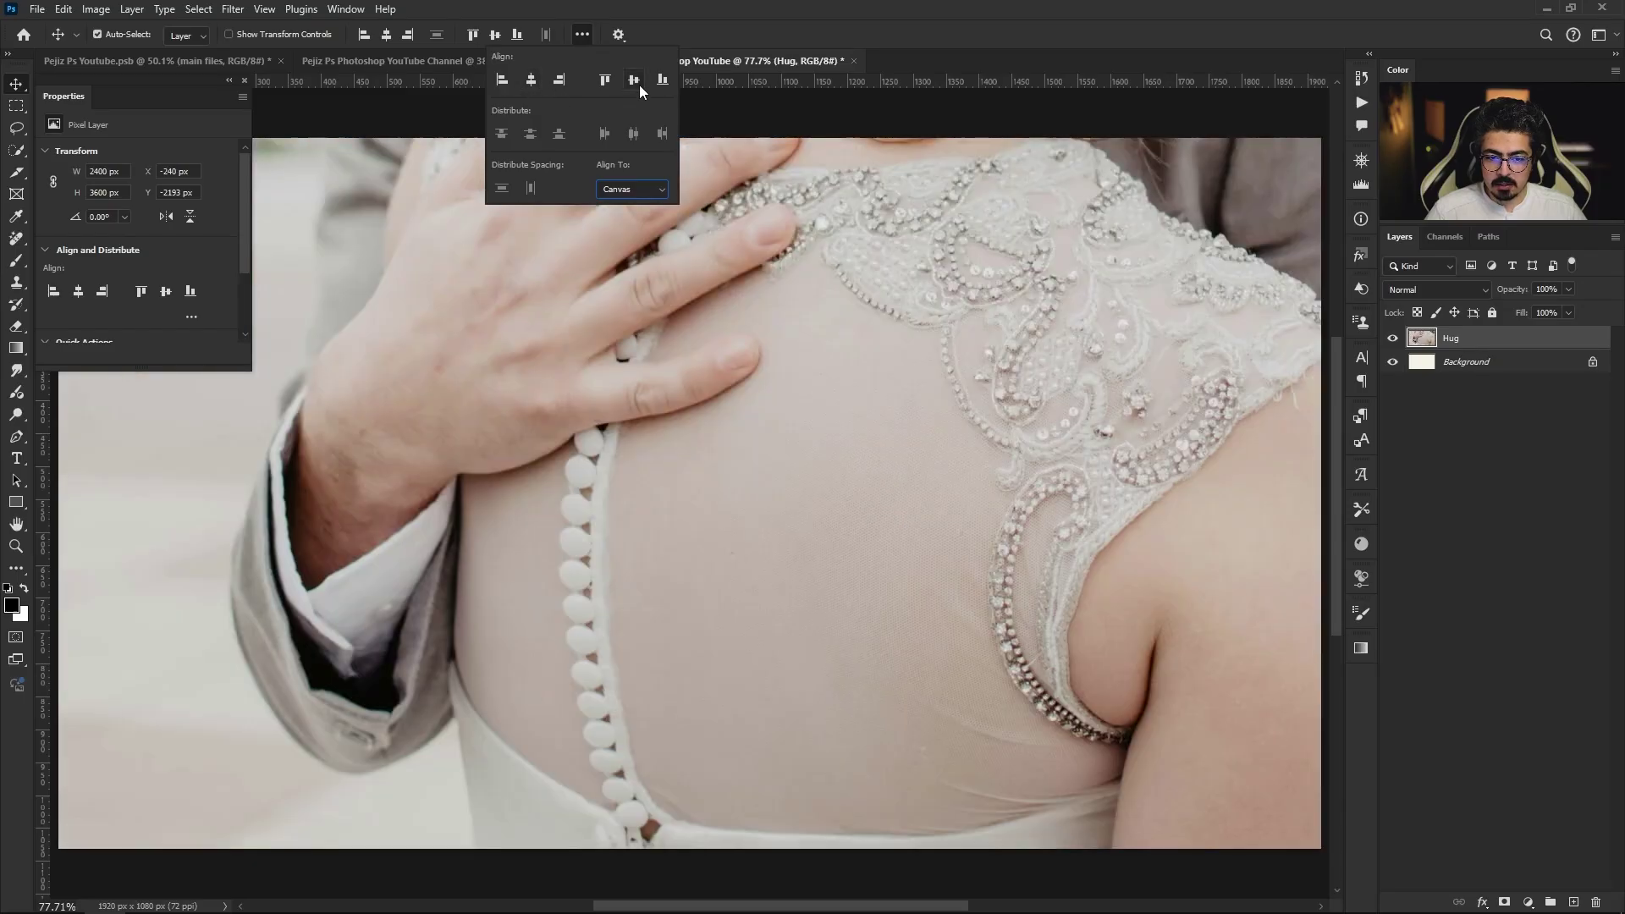
pyautogui.click(638, 84)
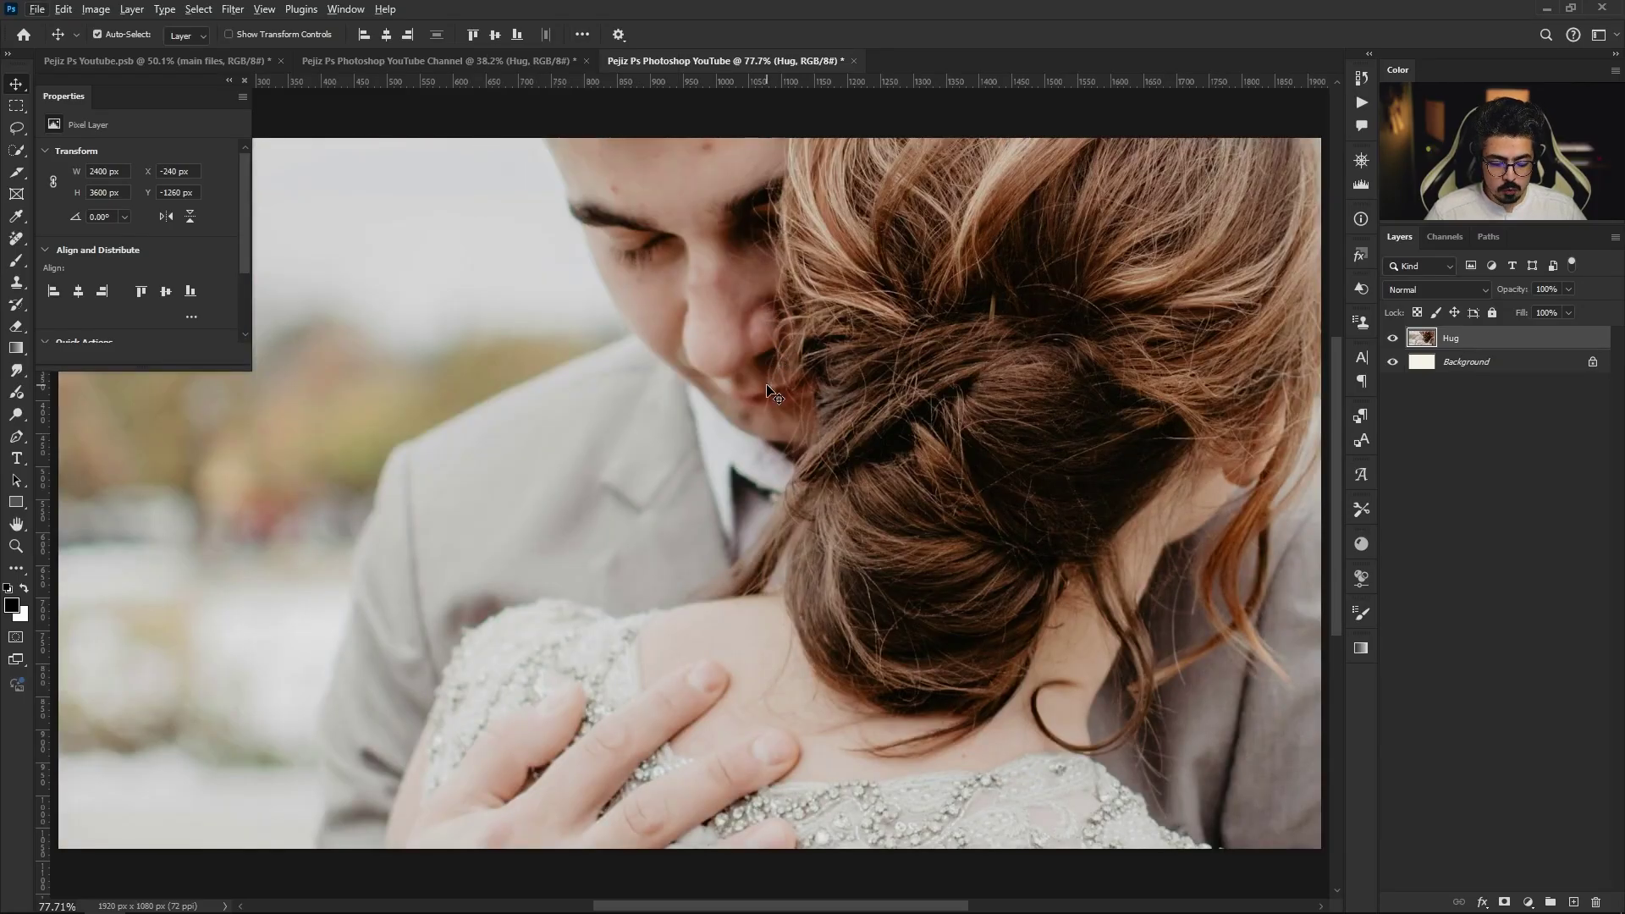
# Scale the Hug photo proportionally to about 24% and move it down to the canvas's bottom edge, centred horizontally
pyautogui.scroll(-3, 758, 374)
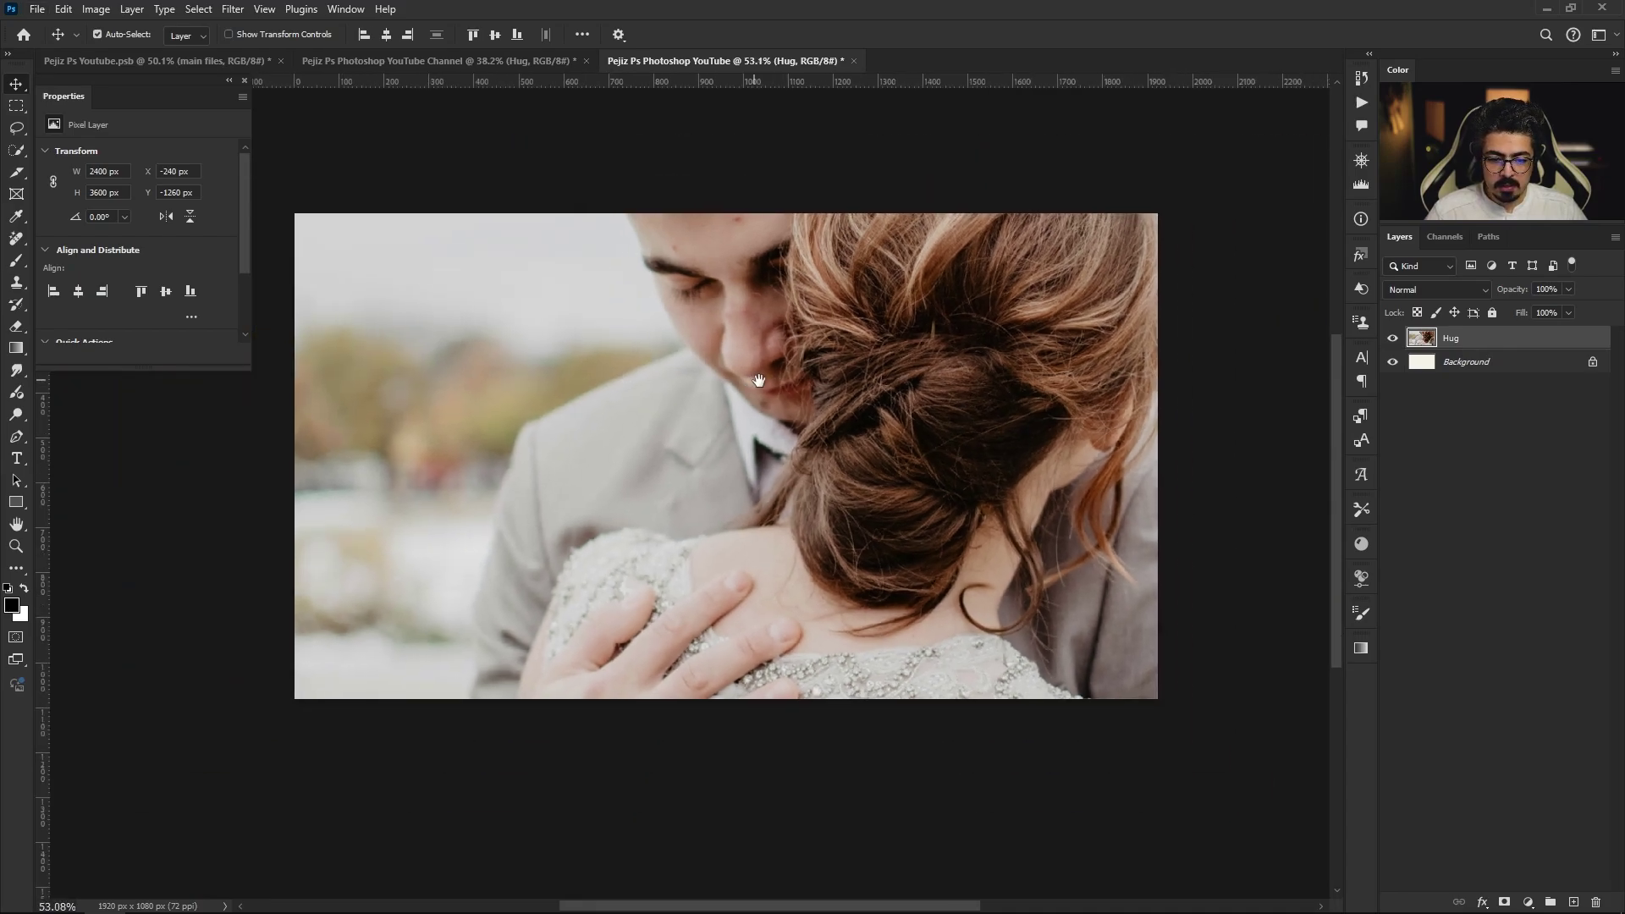
pyautogui.hotkey('ctrl', 't')
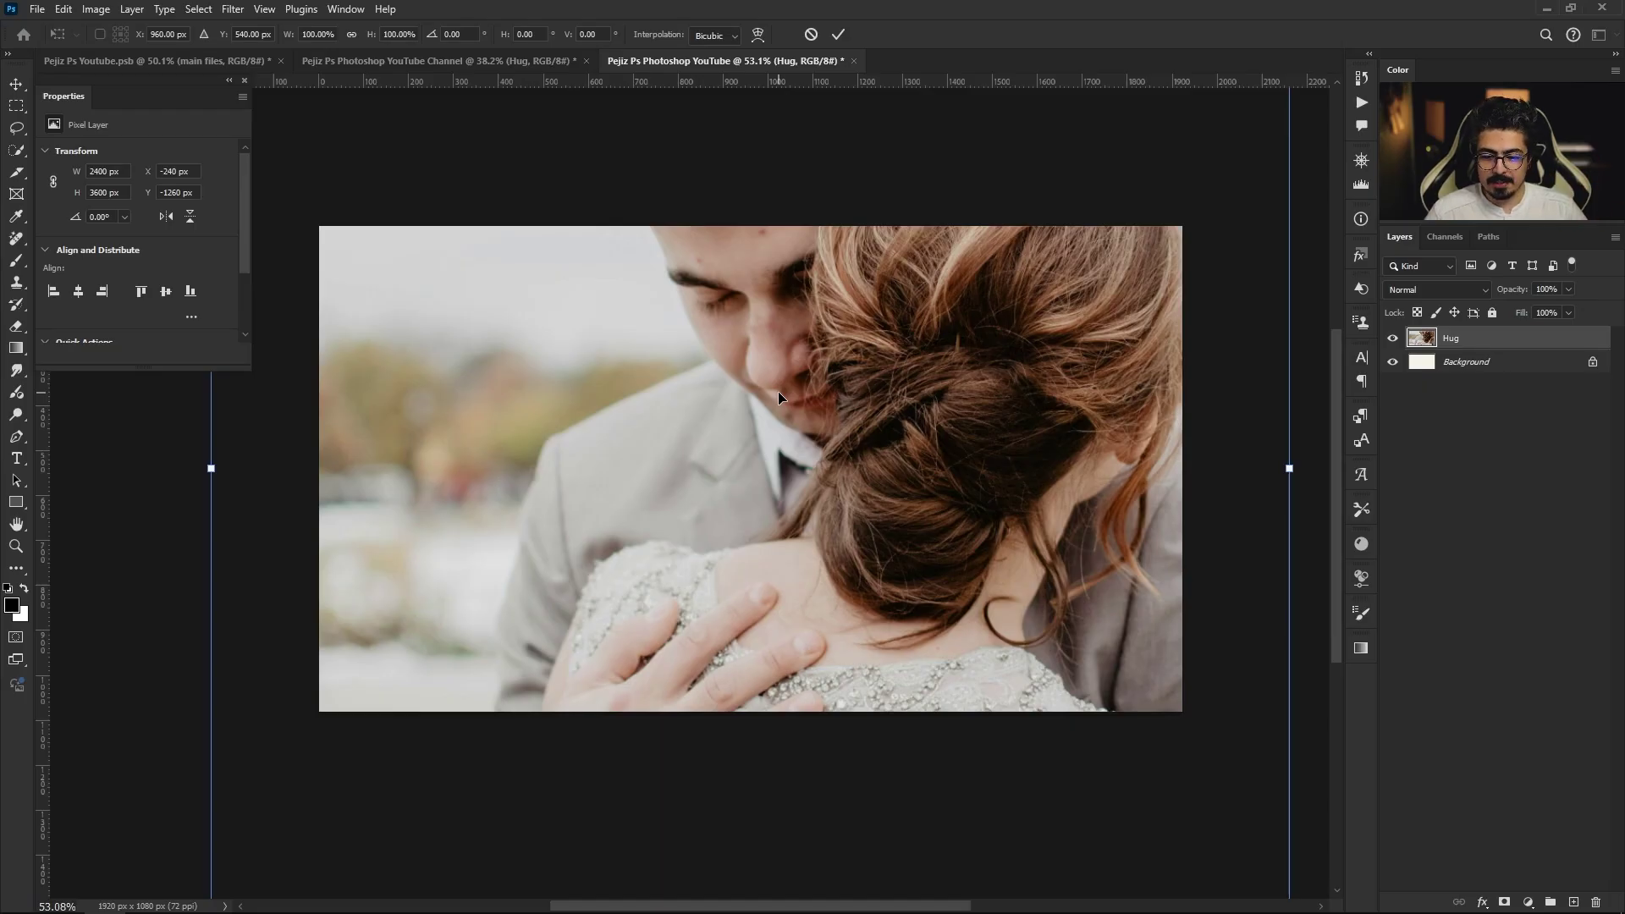
pyautogui.moveTo(1289, 468); pyautogui.dragTo(983, 474)
pyautogui.moveTo(751, 127); pyautogui.dragTo(753, 226)
pyautogui.moveTo(804, 564); pyautogui.dragTo(805, 473)
pyautogui.moveTo(748, 135); pyautogui.dragTo(743, 330)
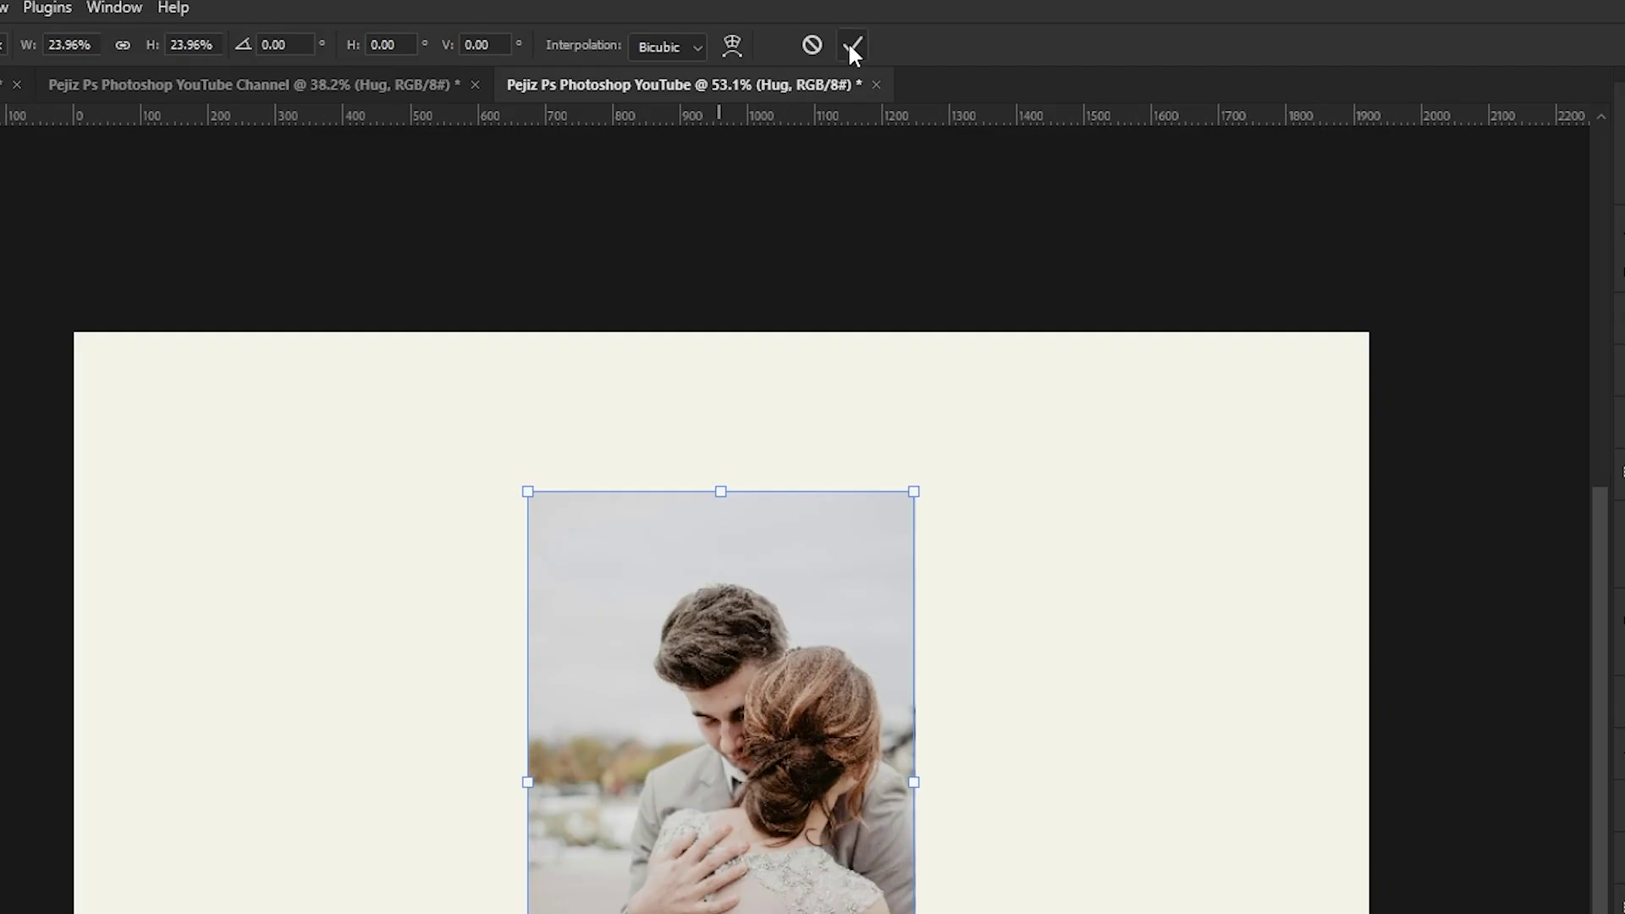
pyautogui.click(851, 48)
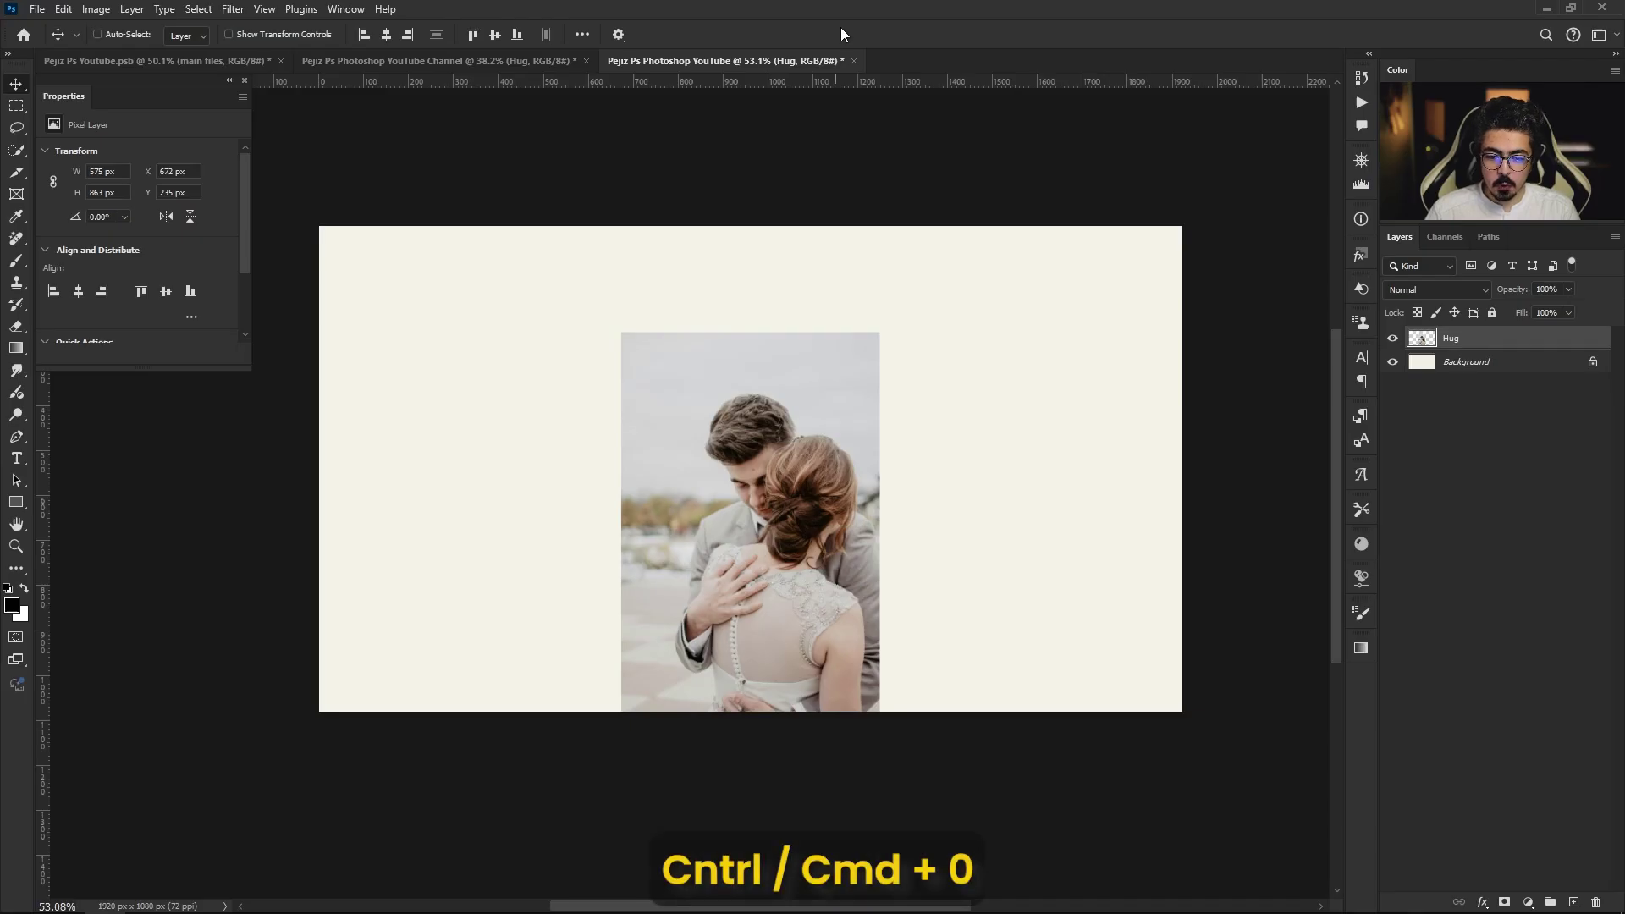
pyautogui.hotkey('ctrl', '0')
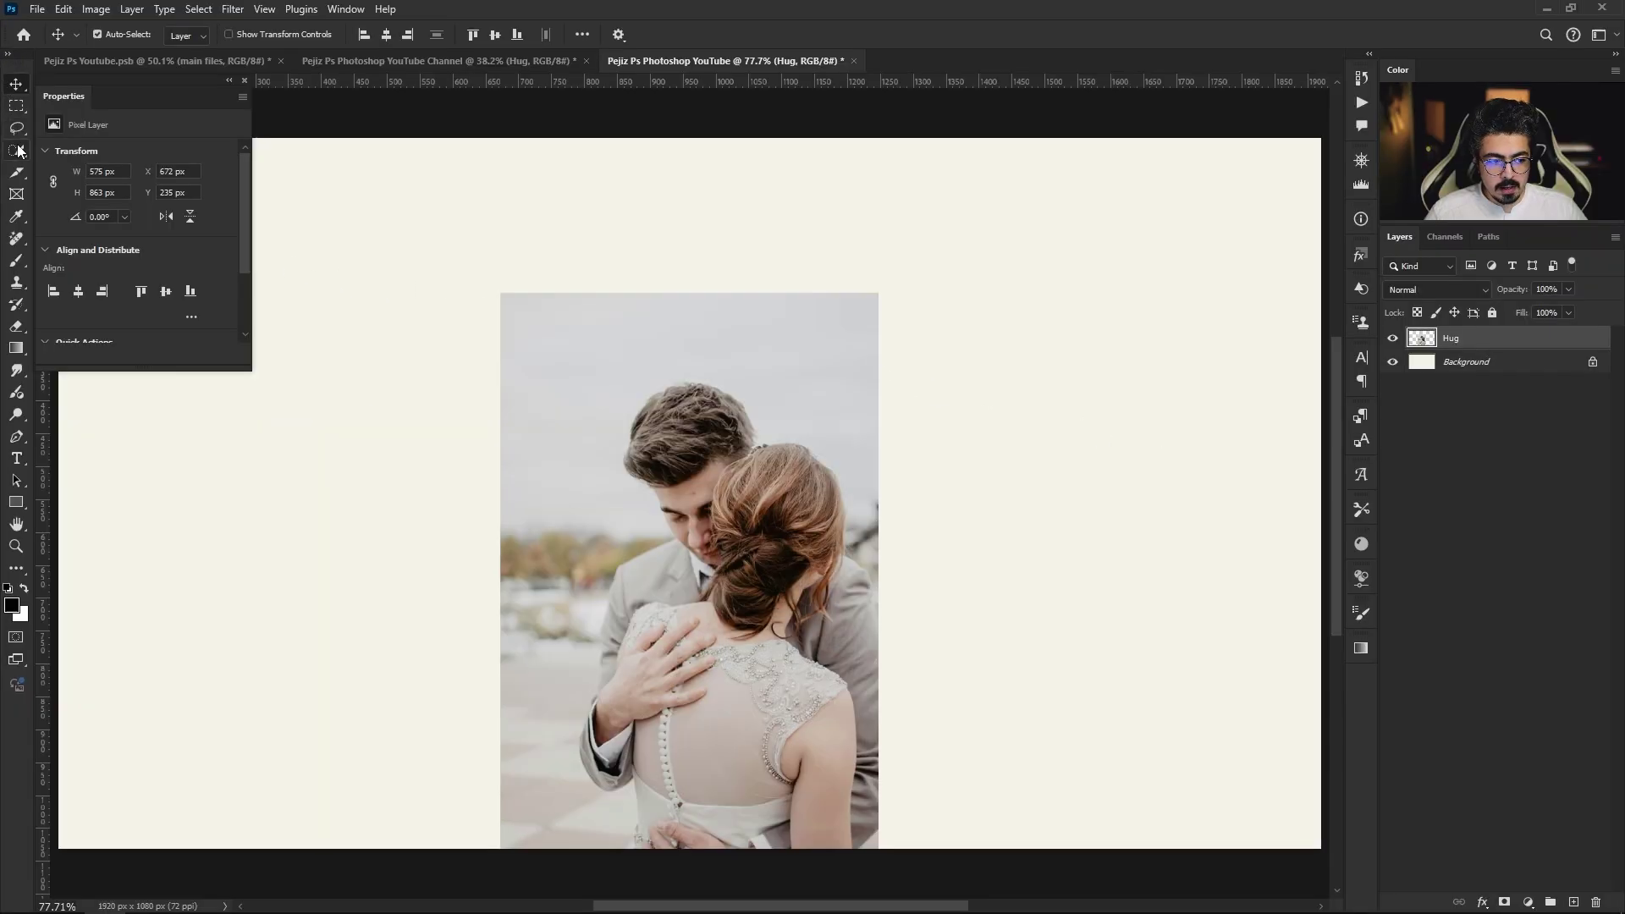
# Select the couple in the Hug photo with the Quick Selection Tool's Select Subject command
pyautogui.click(17, 150)
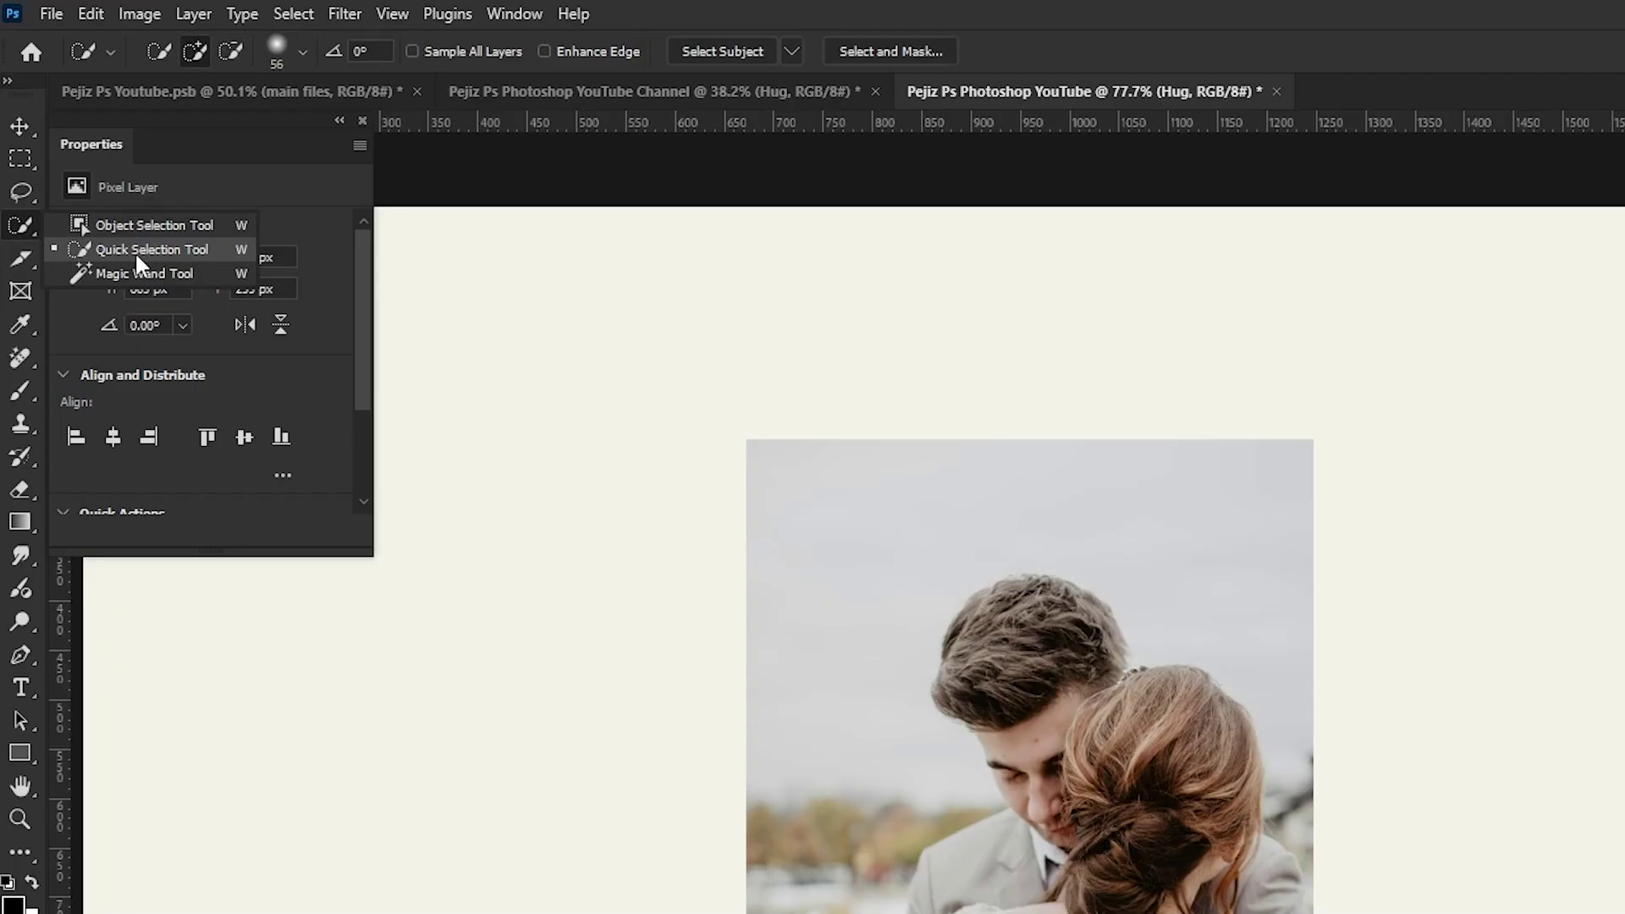
pyautogui.click(136, 254)
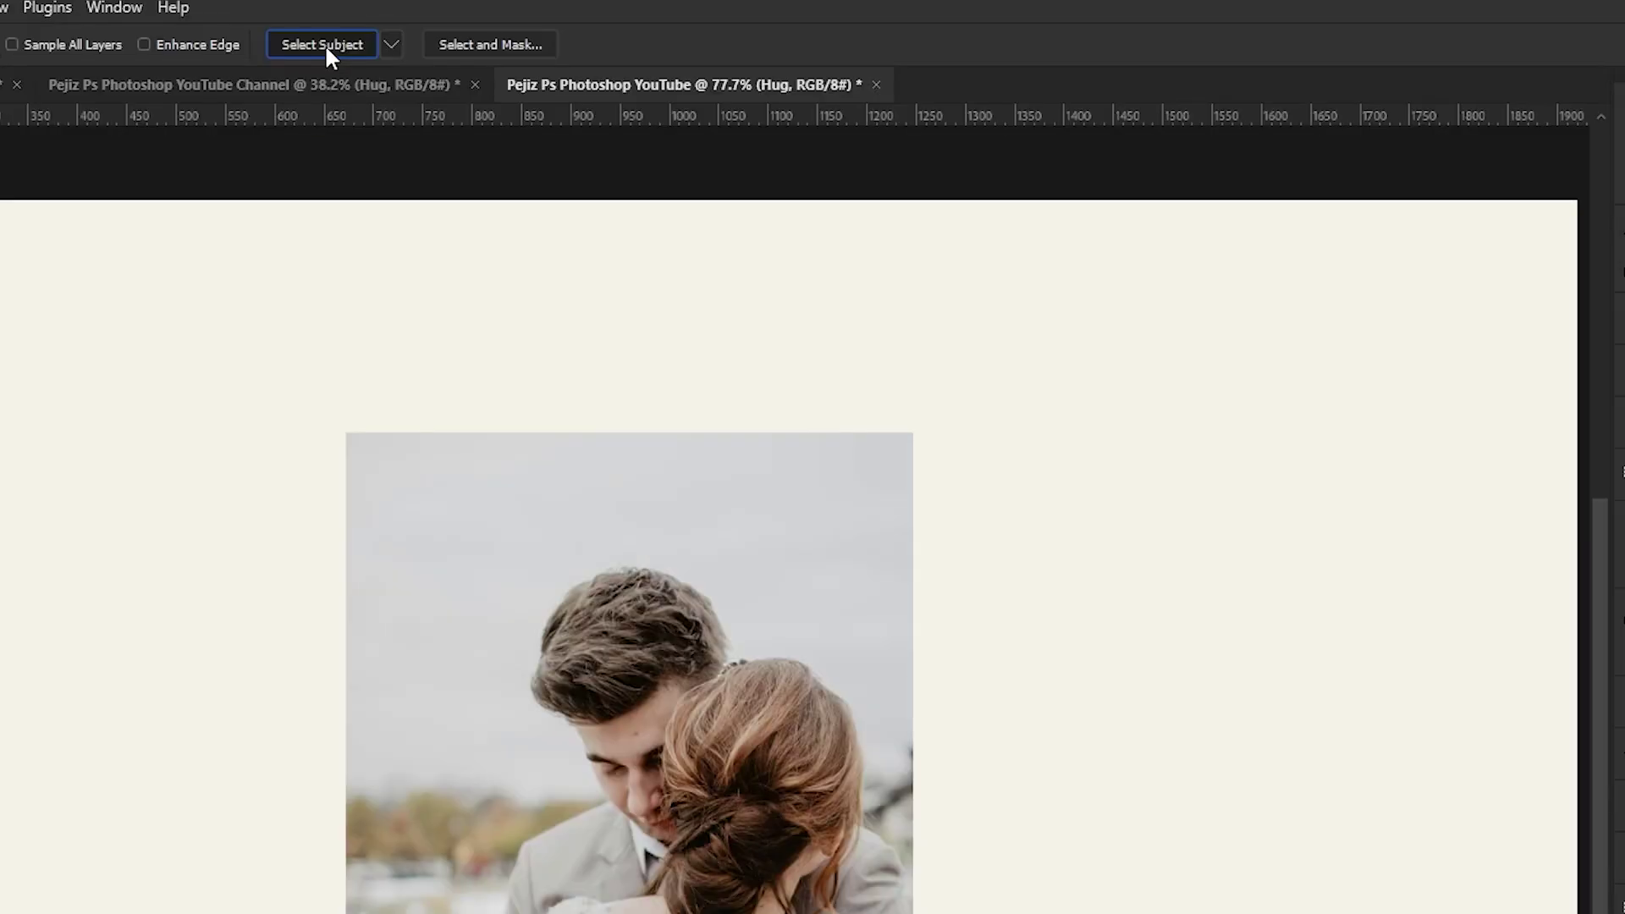
pyautogui.click(486, 34)
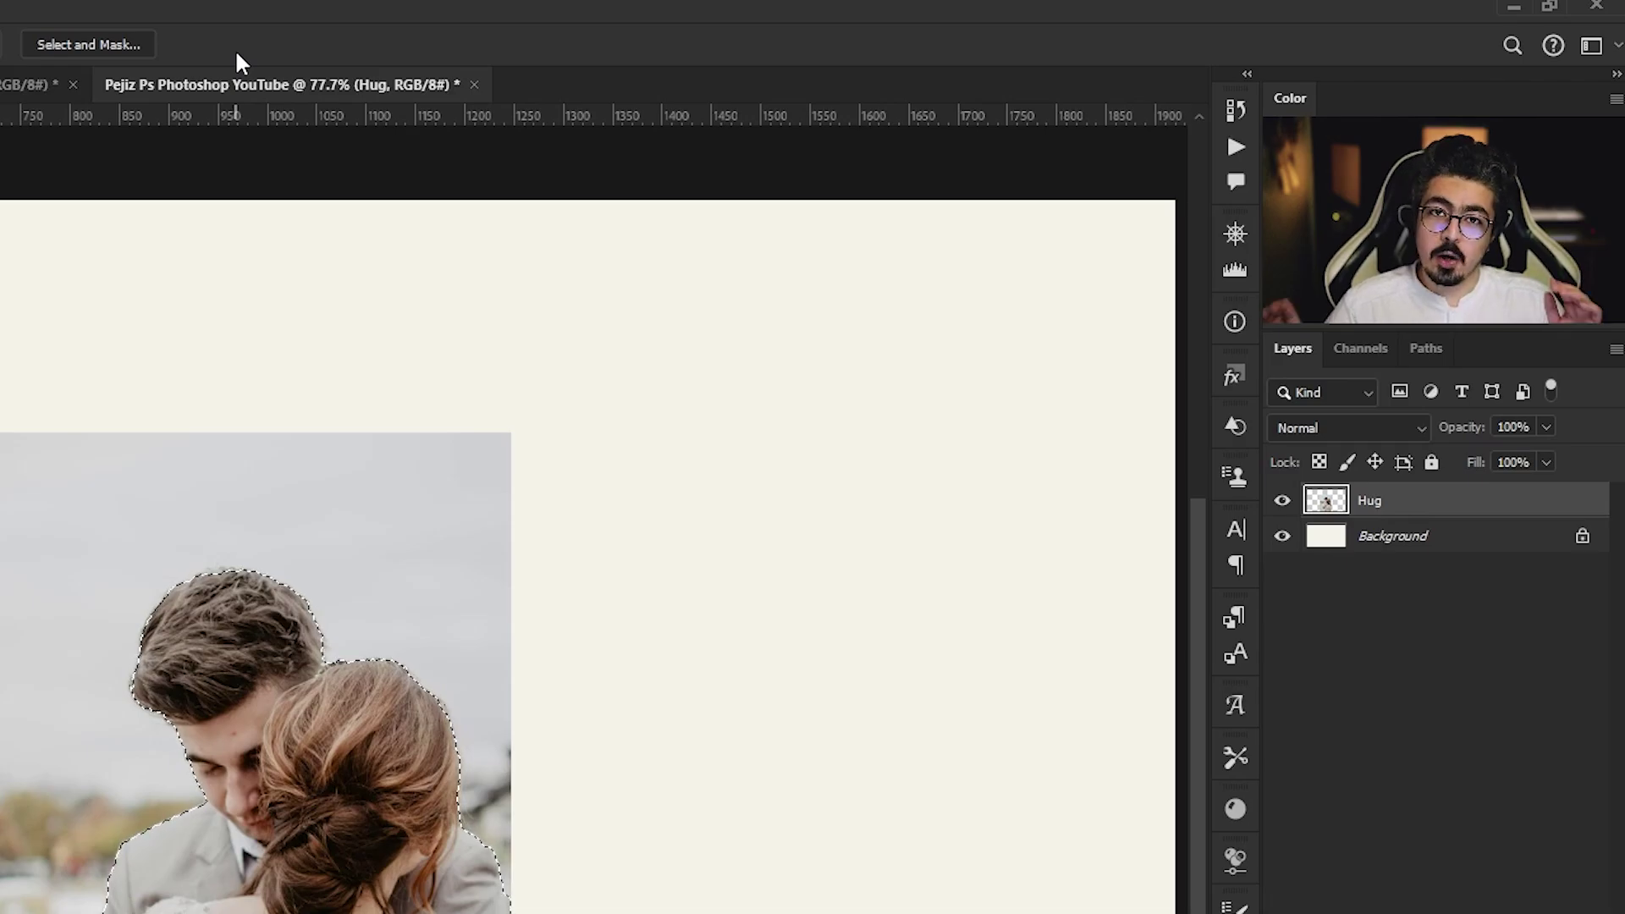
pyautogui.scroll(7, 214, 646)
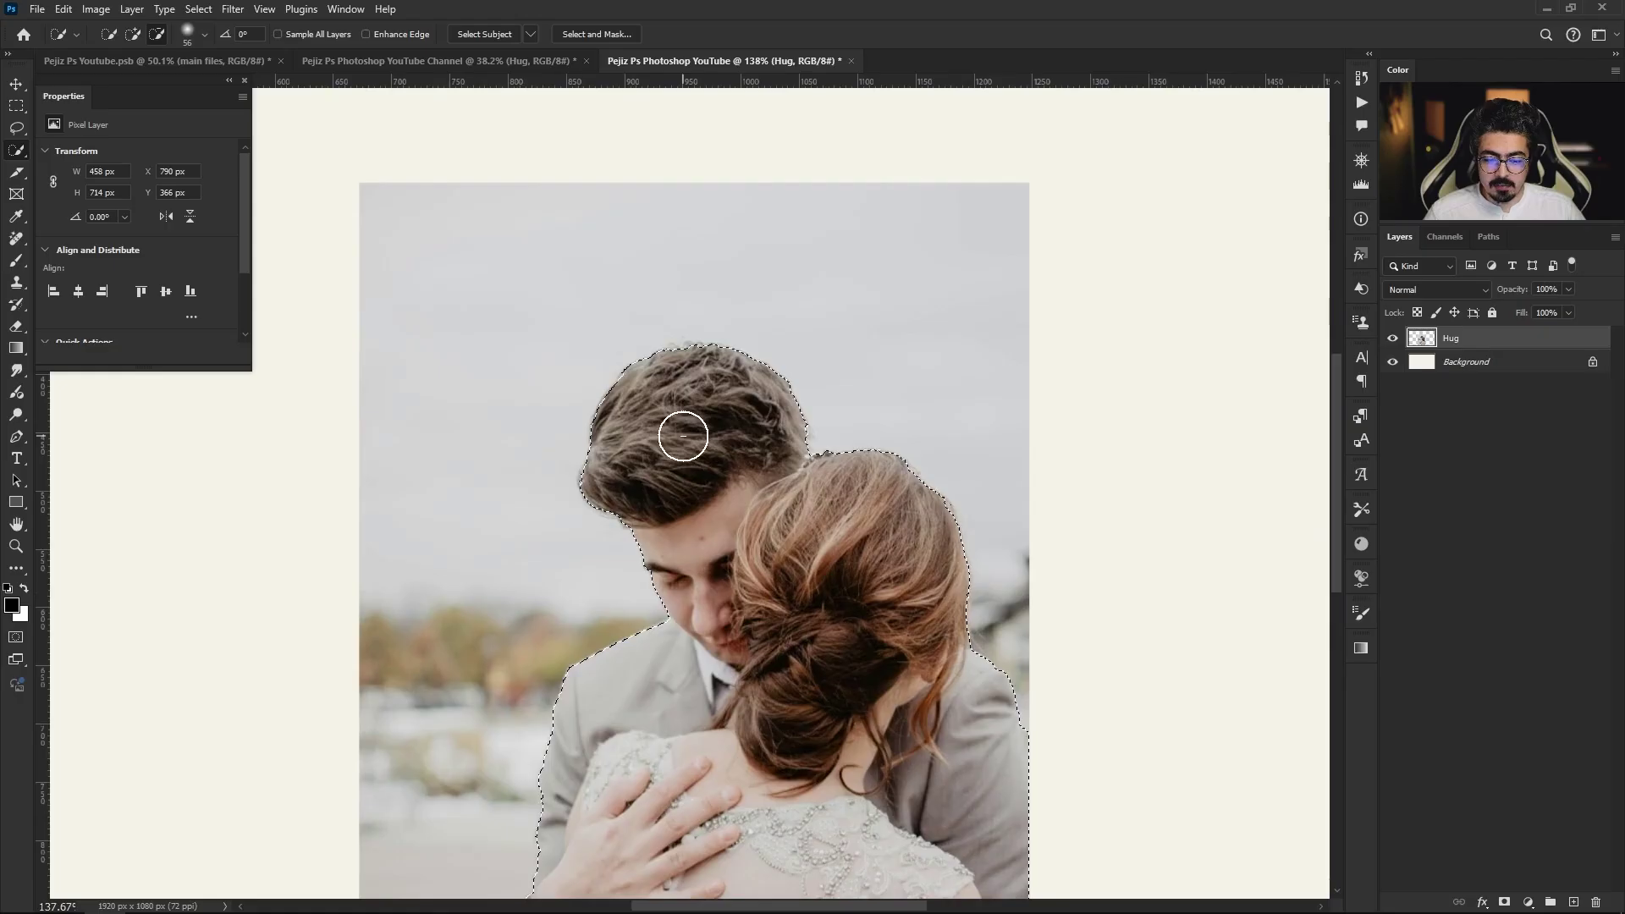
pyautogui.scroll(-10, 797, 558)
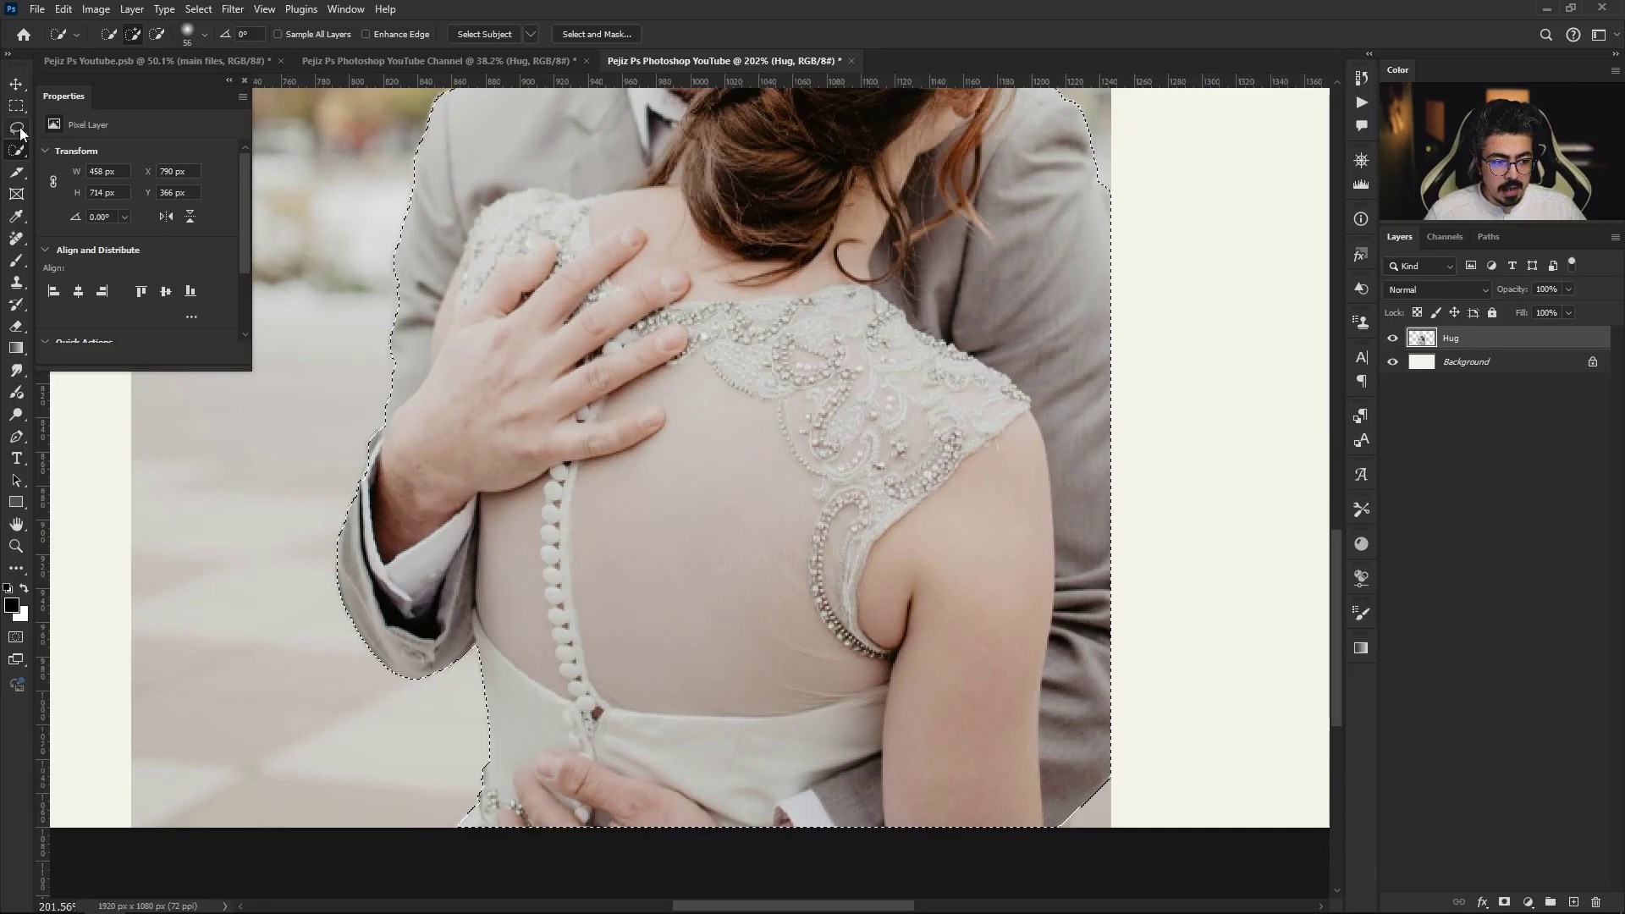
# Try to subtract a small area beside the man's wrist and sleeve from the selection with the Lasso tool
pyautogui.rightClick(18, 129)
pyautogui.click(79, 144)
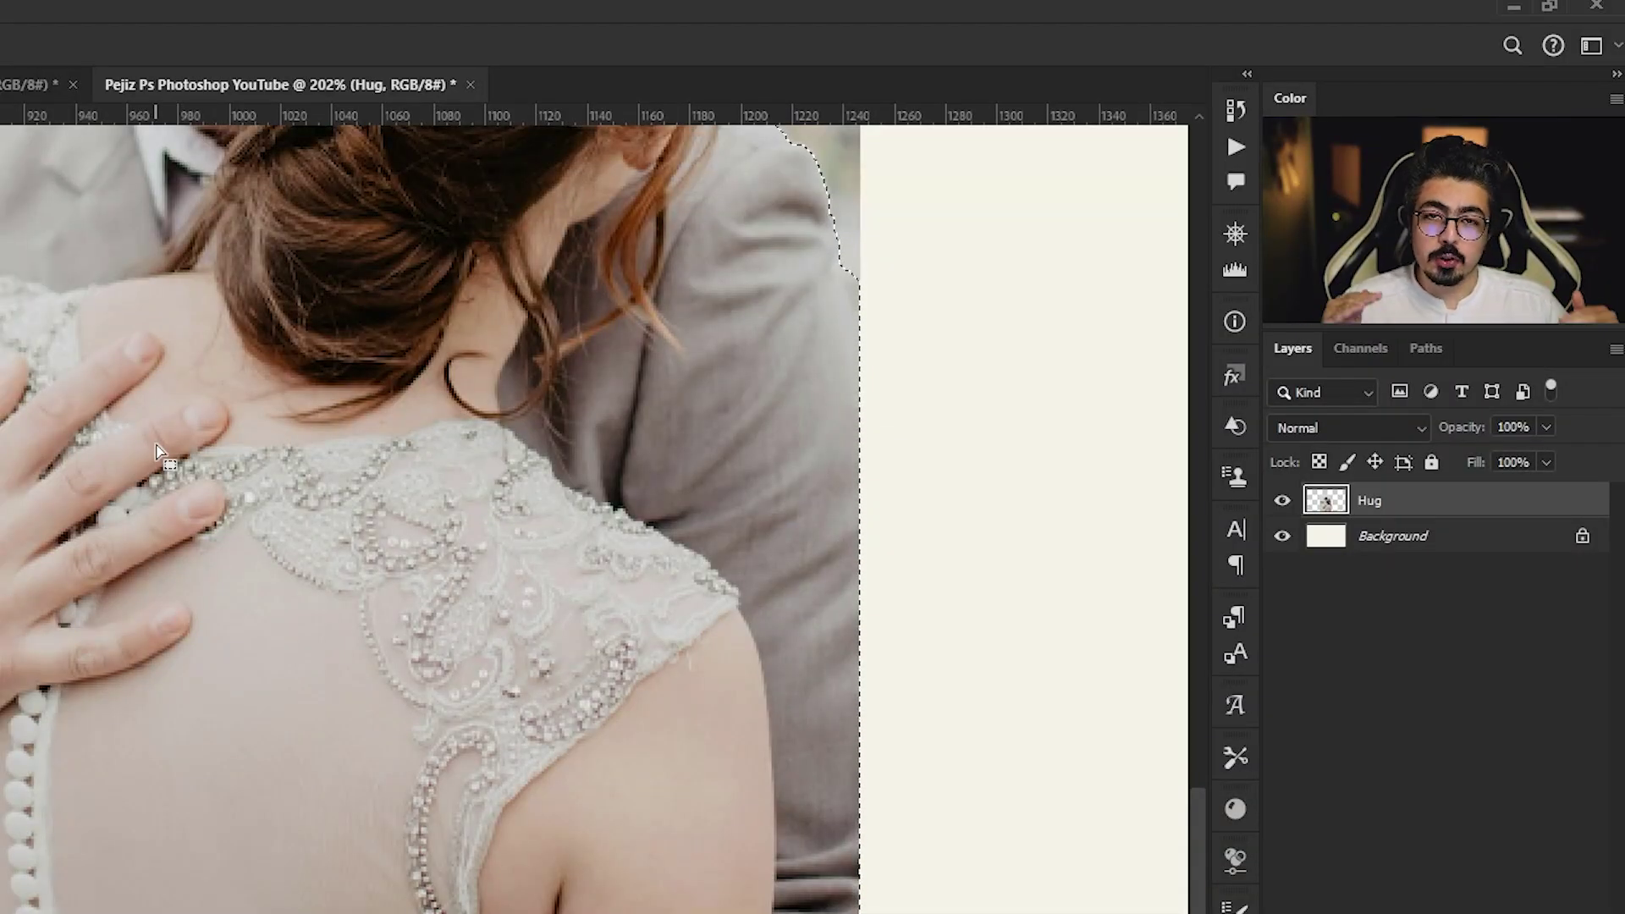
pyautogui.scroll(6, 374, 518)
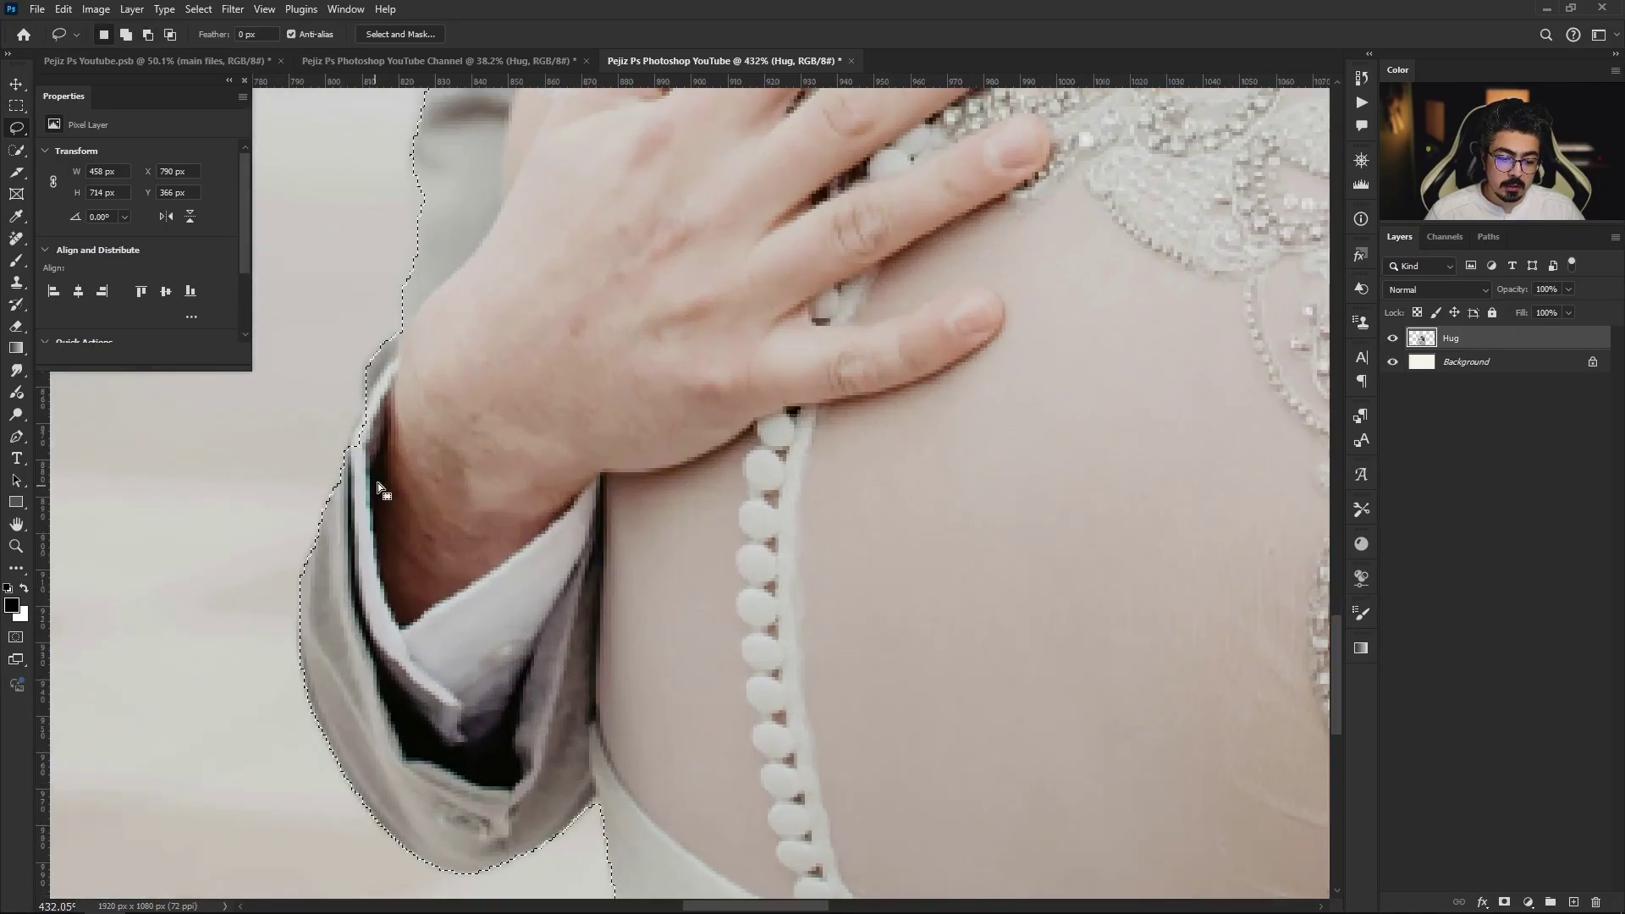
pyautogui.moveTo(383, 465)
pyautogui.mouseDown()
pyautogui.moveTo(488, 513)
pyautogui.moveTo(451, 496)
pyautogui.mouseUp()
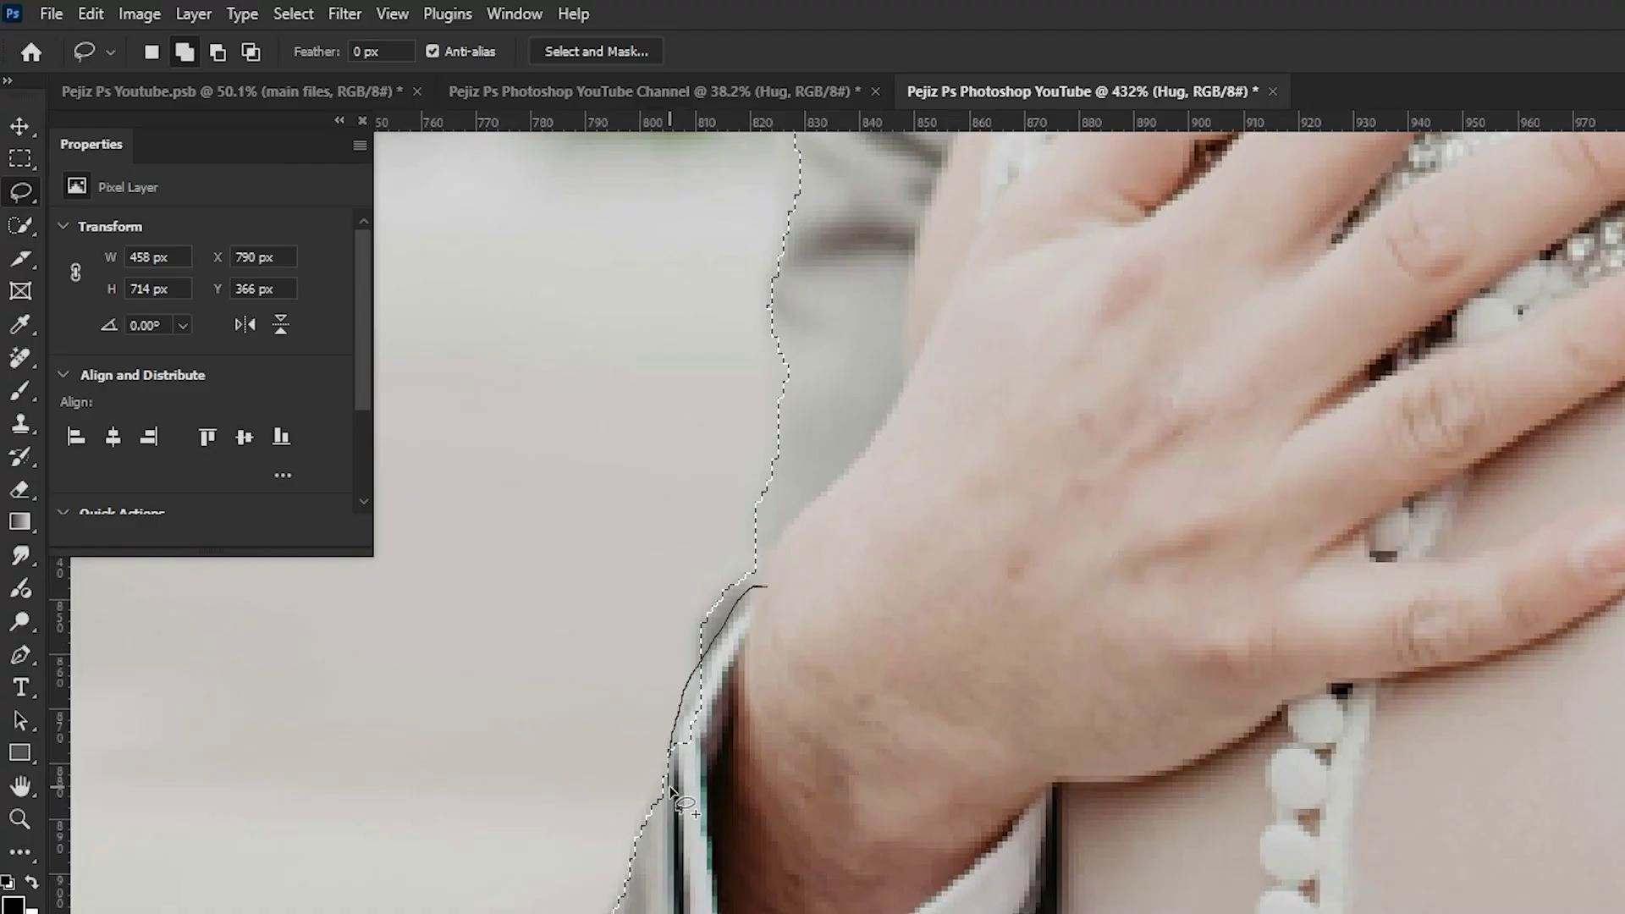
pyautogui.moveTo(669, 789); pyautogui.dragTo(678, 800)
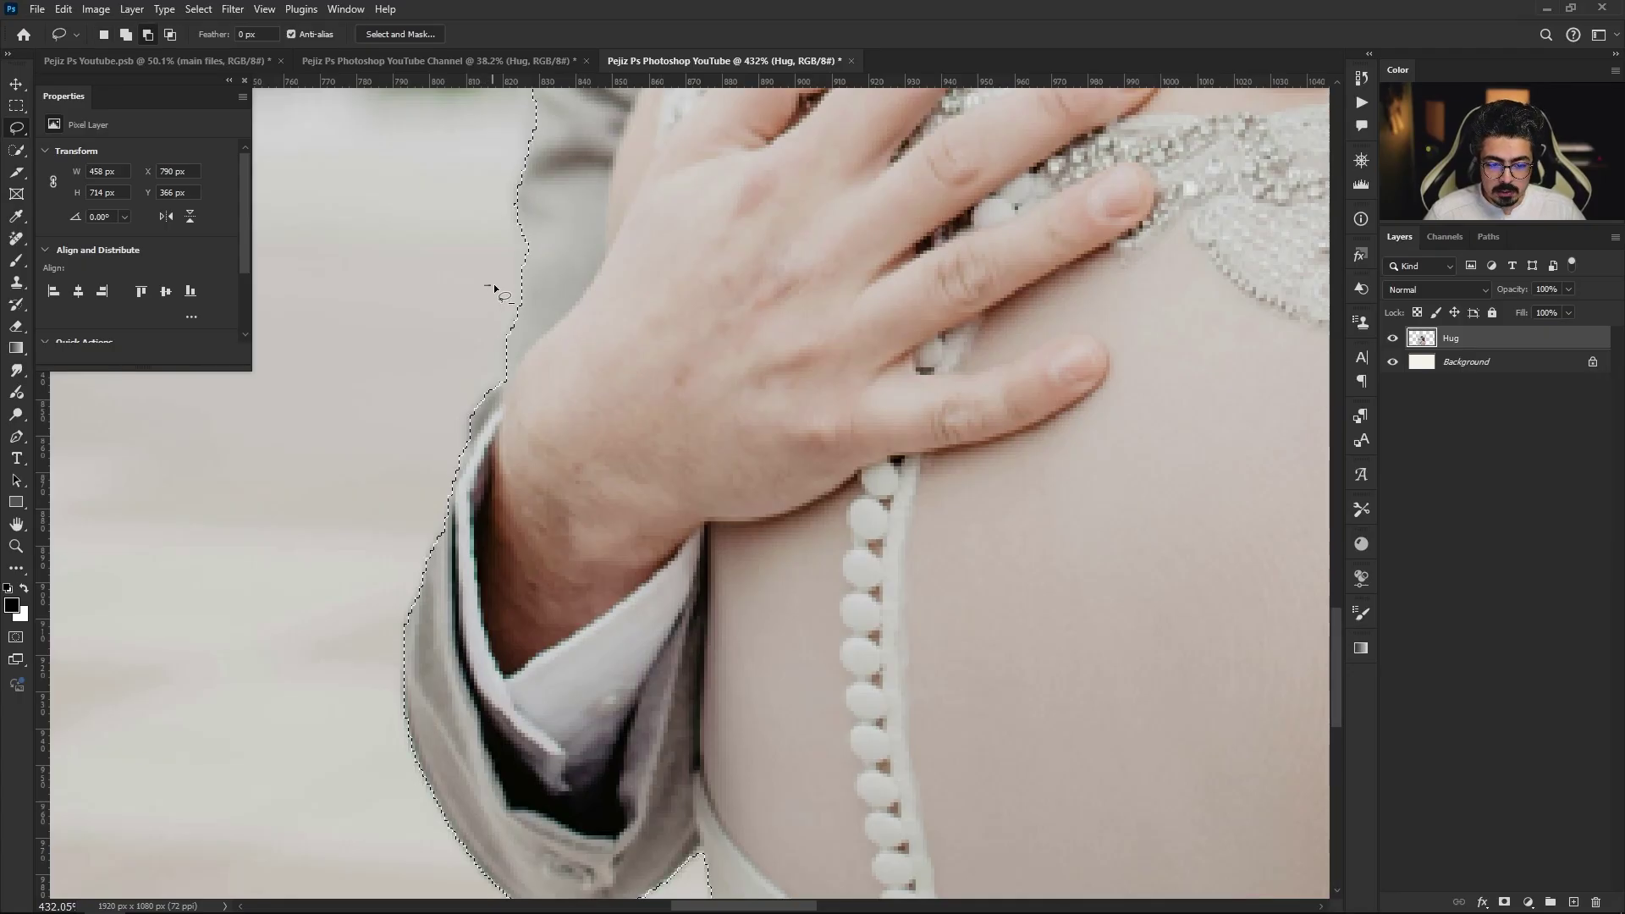
pyautogui.moveTo(546, 358); pyautogui.dragTo(509, 440)
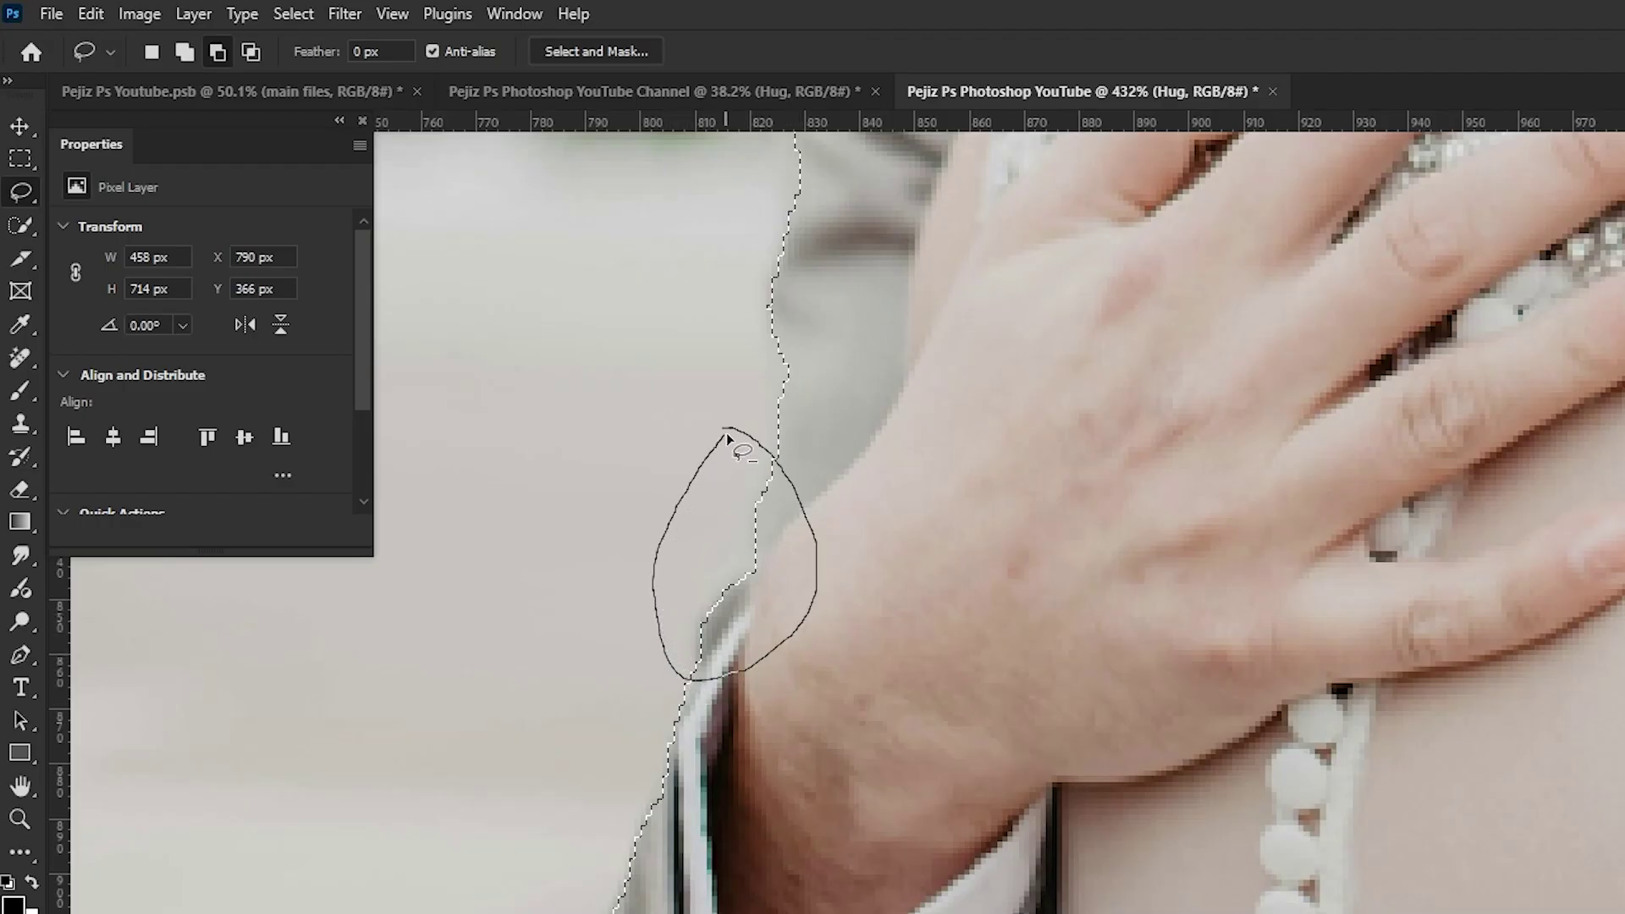
pyautogui.moveTo(728, 436); pyautogui.dragTo(727, 430)
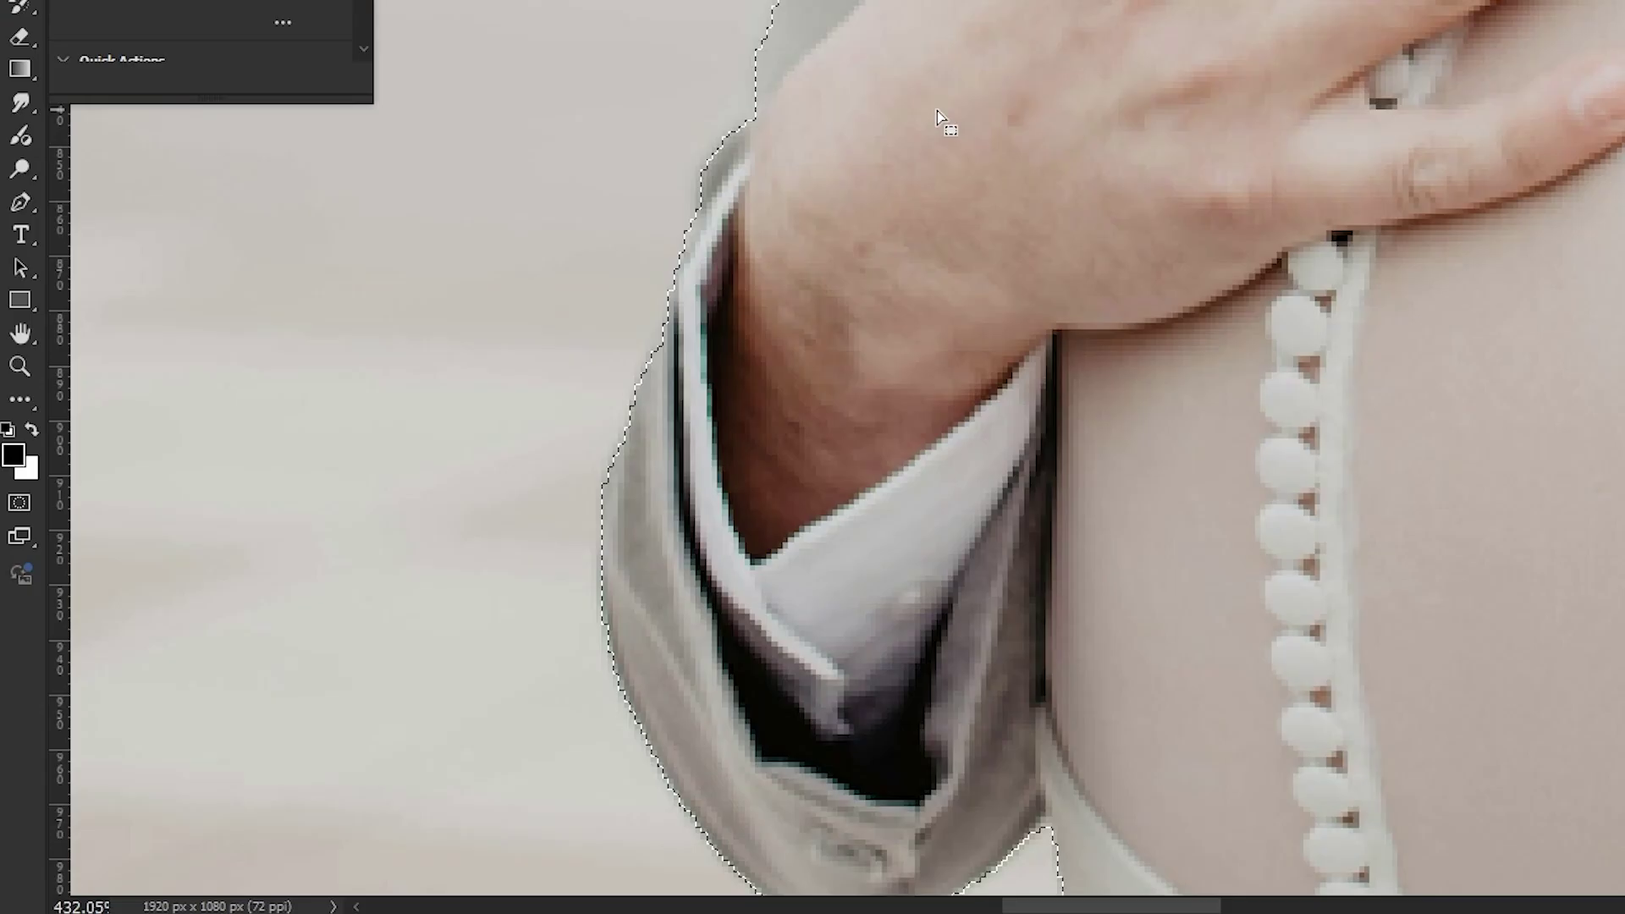
# Examine the selection outline around the couple's arms, shoulders and hair for missing or extra areas
pyautogui.moveTo(867, 507); pyautogui.dragTo(631, 138)
pyautogui.scroll(-3, 1066, 354)
pyautogui.moveTo(1549, 91); pyautogui.dragTo(1243, 801)
pyautogui.moveTo(1202, 182); pyautogui.dragTo(1418, 703)
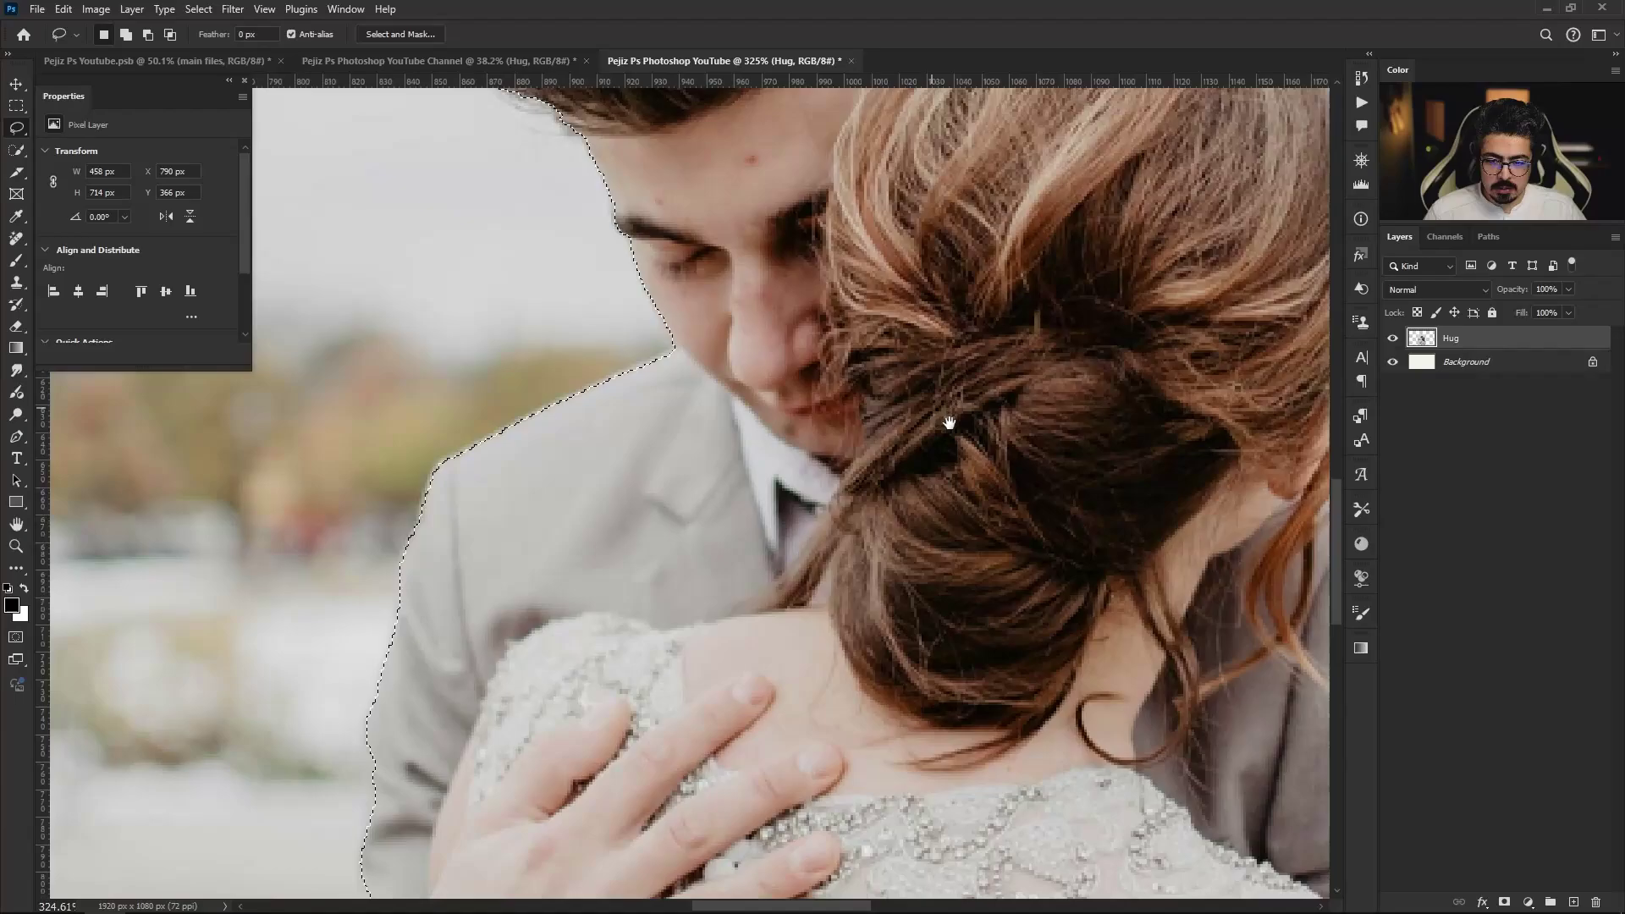
pyautogui.moveTo(949, 423); pyautogui.dragTo(979, 722)
pyautogui.moveTo(839, 250); pyautogui.dragTo(711, 461)
pyautogui.moveTo(1036, 620); pyautogui.dragTo(700, 398)
pyautogui.moveTo(825, 622); pyautogui.dragTo(840, 394)
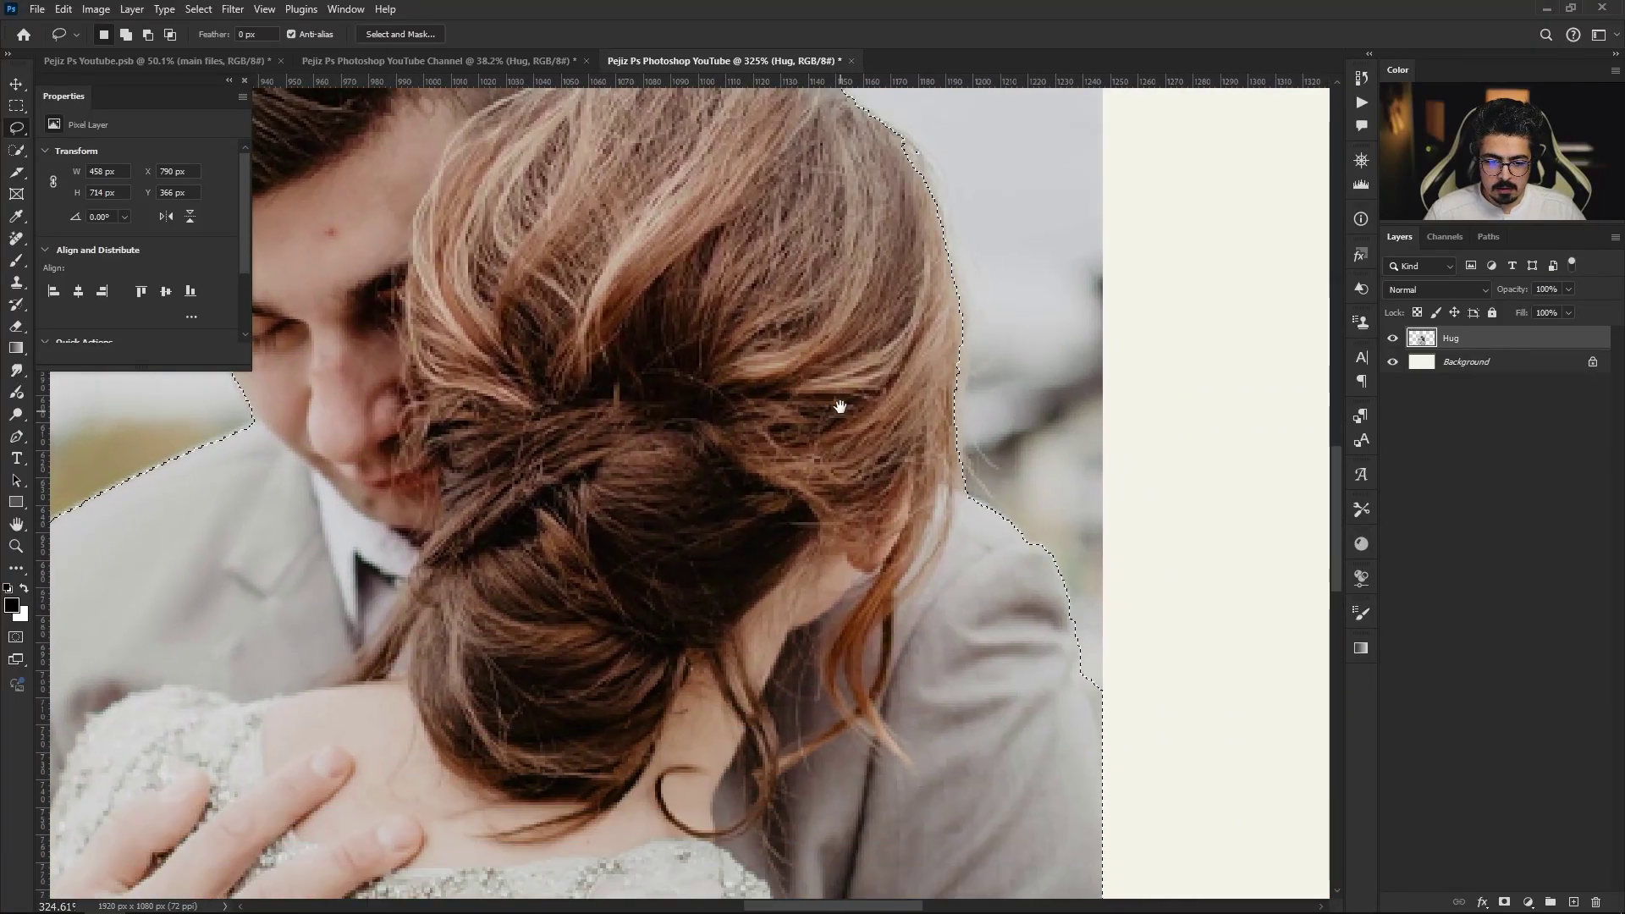
# Add the missing lower-right corner of the couple to the selection with the Lasso tool, and subtract the excess beyond the photo's edge
pyautogui.scroll(-10, 839, 392)
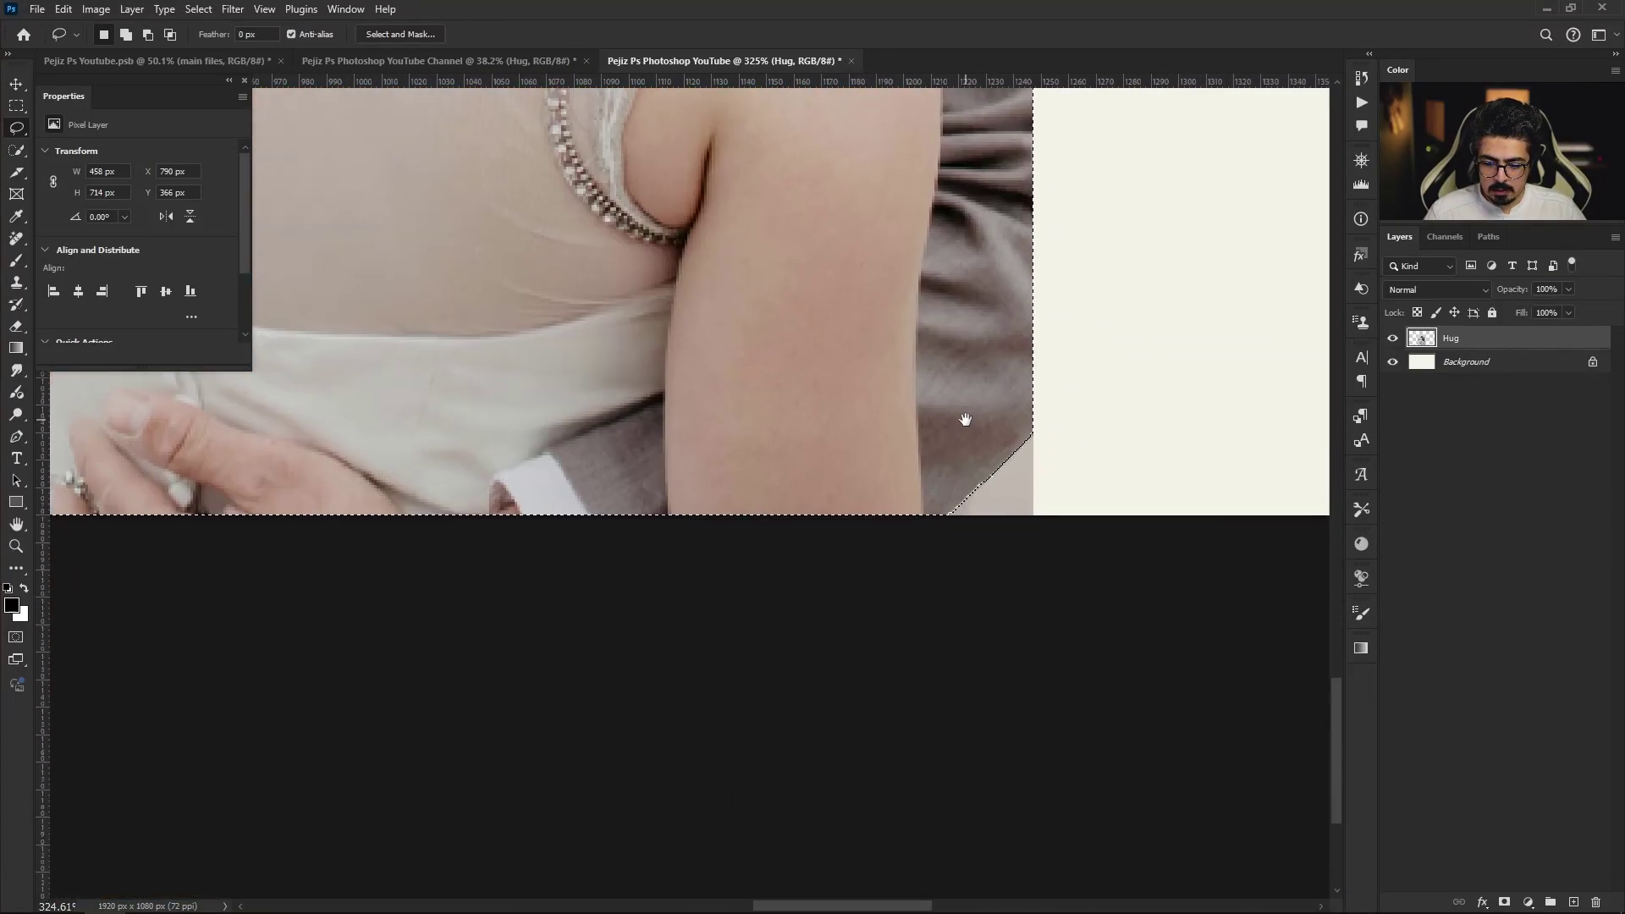
pyautogui.scroll(3, 967, 419)
pyautogui.scroll(-4, 989, 425)
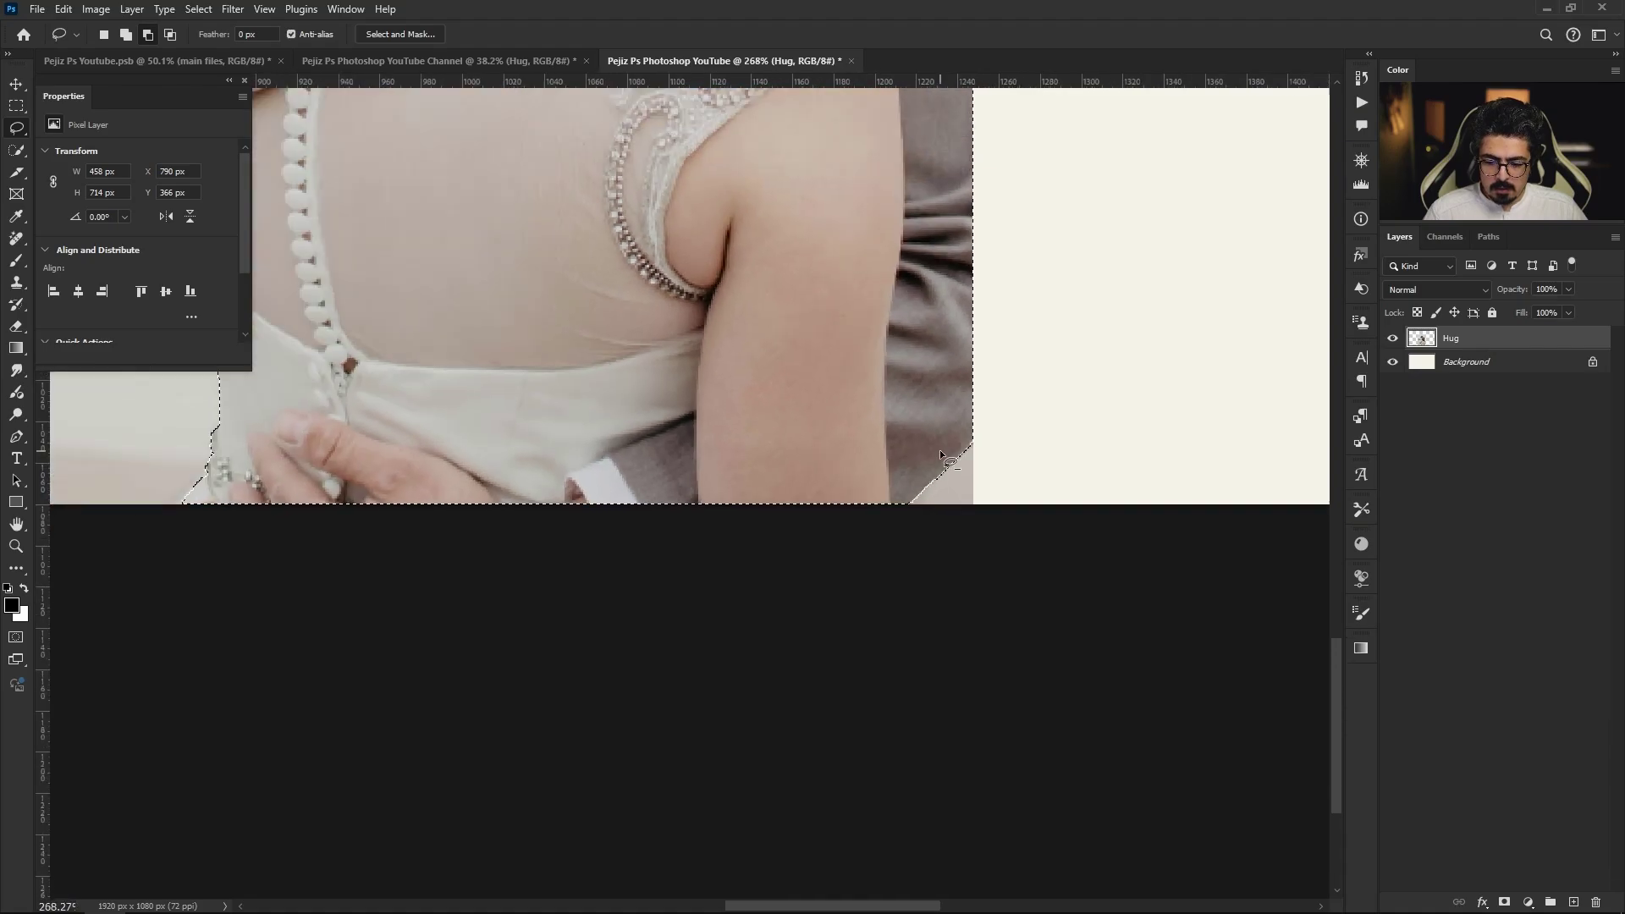
pyautogui.scroll(2, 989, 563)
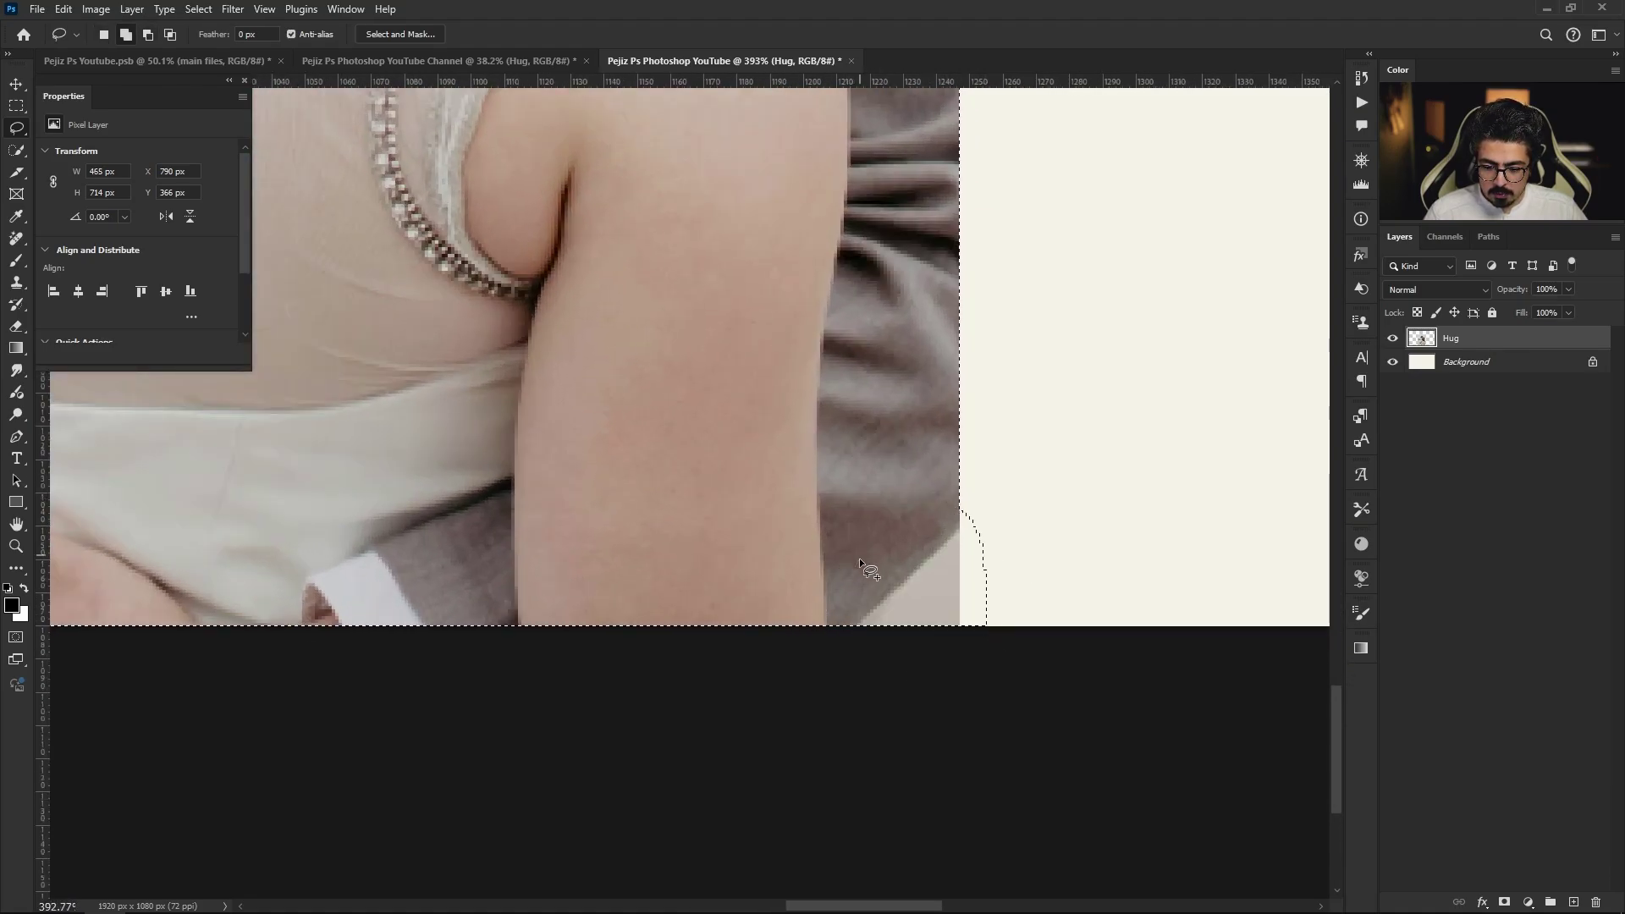
pyautogui.scroll(3, 947, 547)
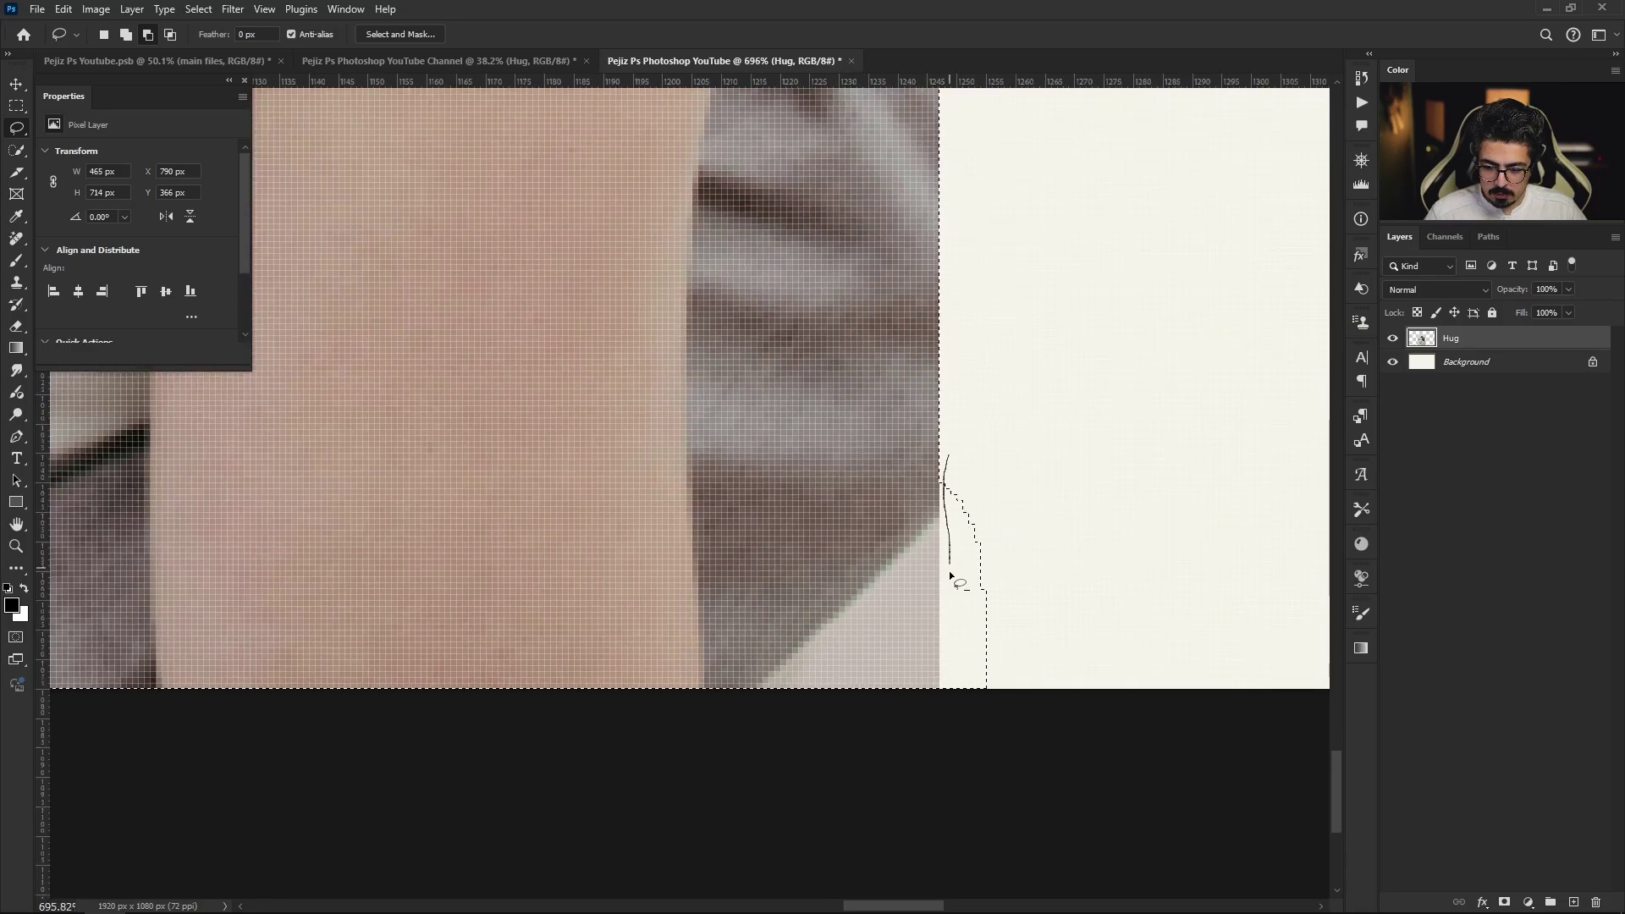
pyautogui.moveTo(1023, 660); pyautogui.dragTo(944, 446)
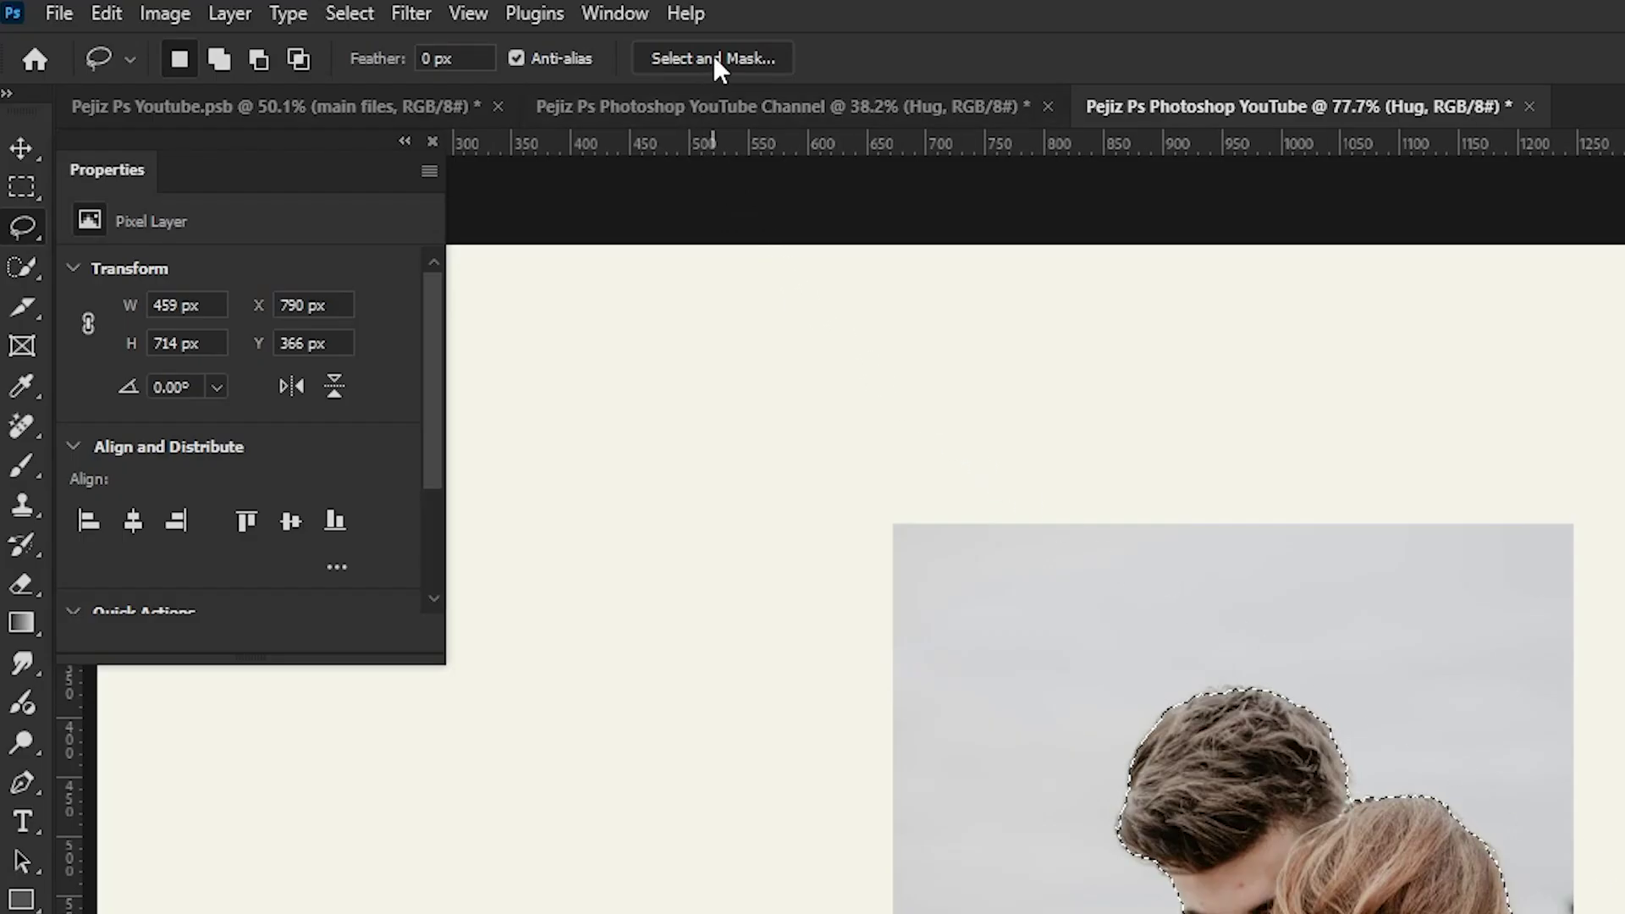
# Open the couple's selection in Select and Mask and refine its hair edges automatically with Refine Hair
pyautogui.click(713, 57)
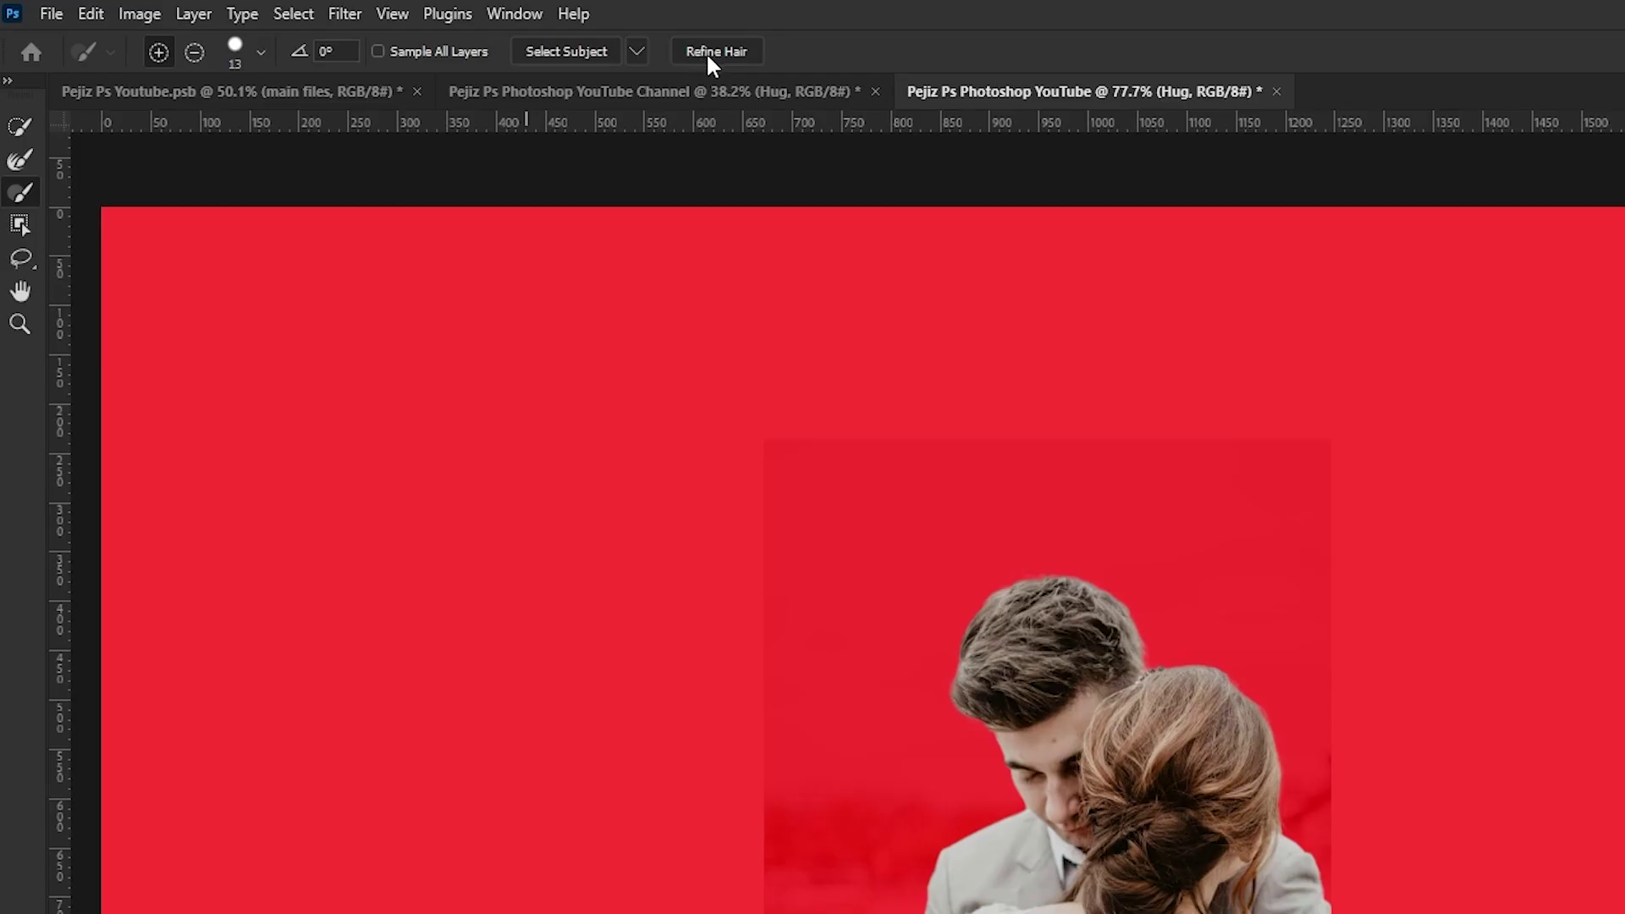
pyautogui.click(474, 36)
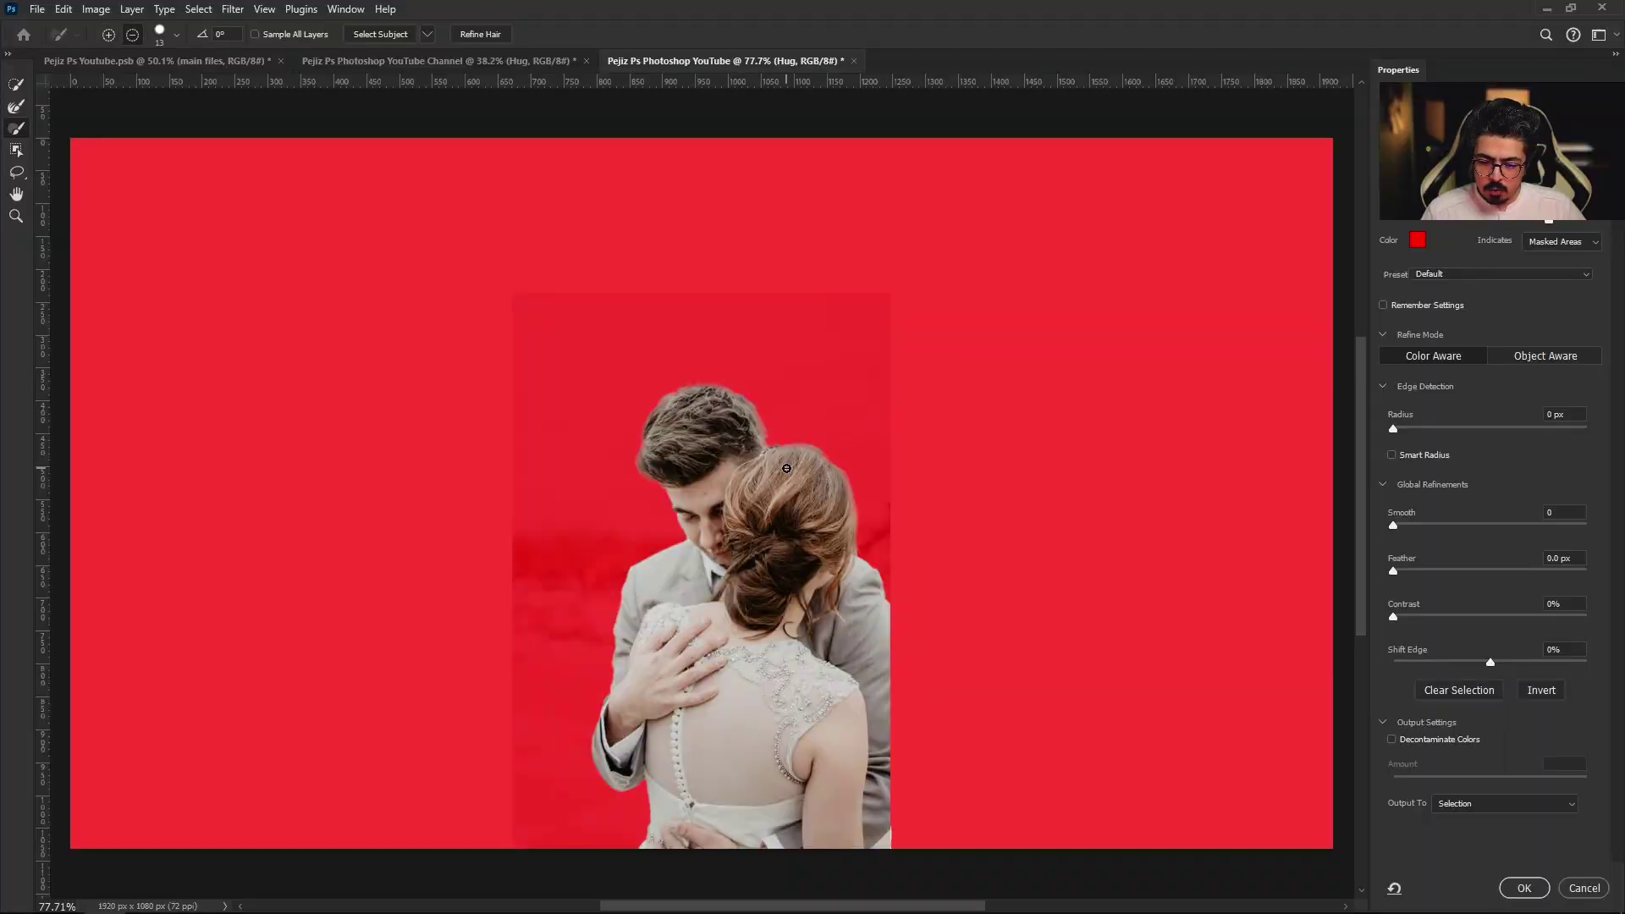
pyautogui.scroll(4, 1118, 682)
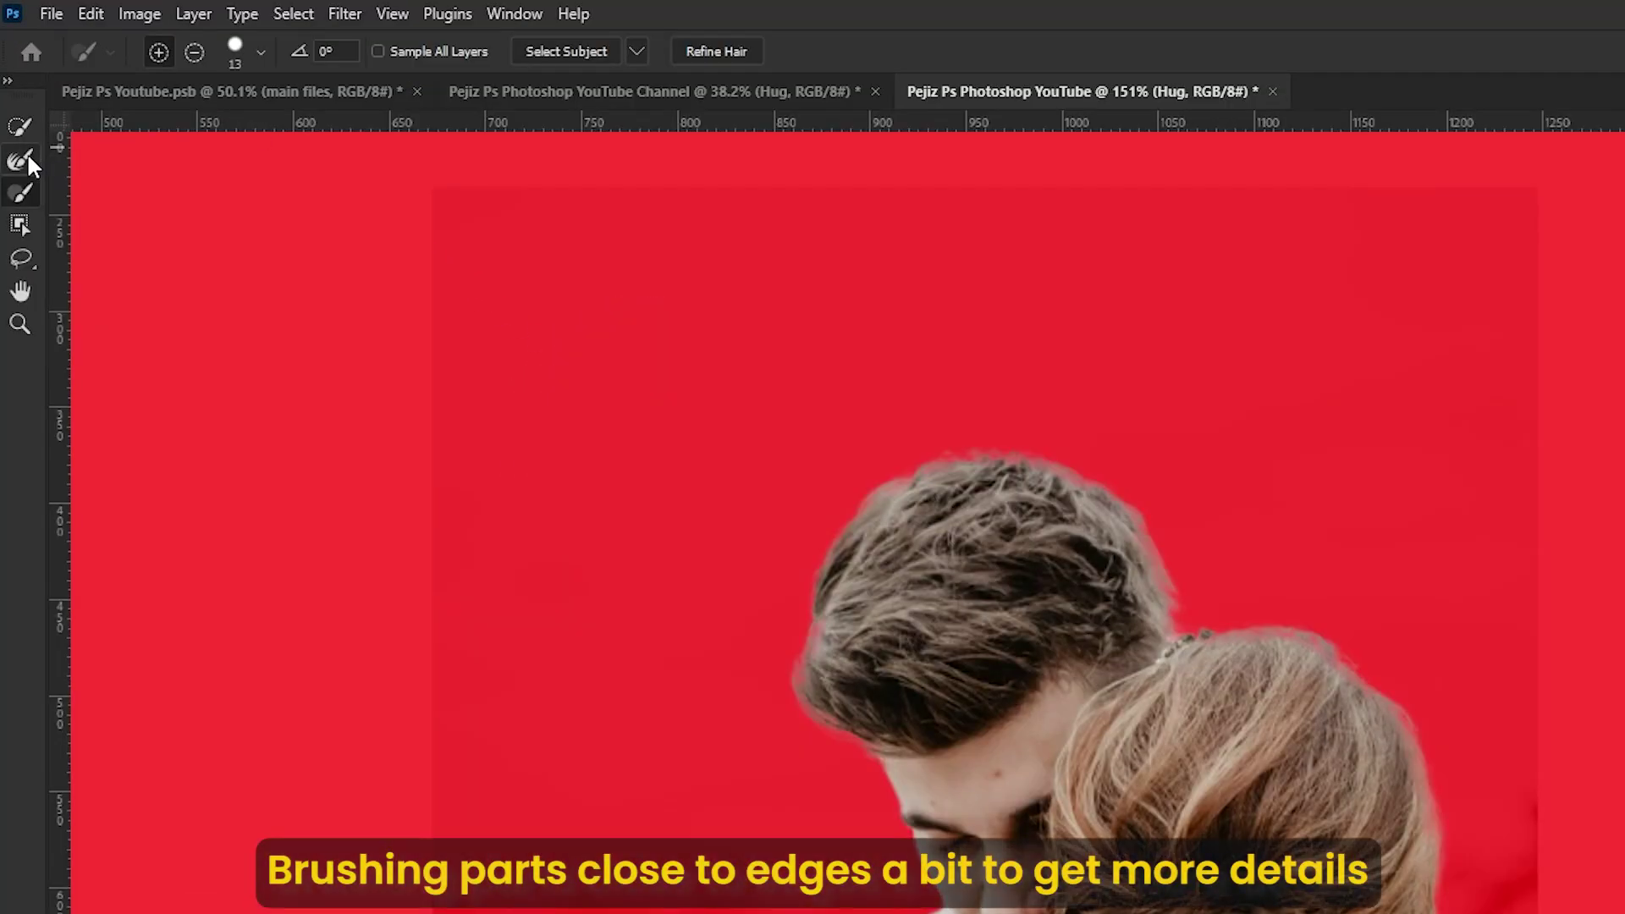
# Brush close to the edge of the man's hair with the Brush Tool to add detail to the selection
pyautogui.click(17, 102)
pyautogui.click(21, 192)
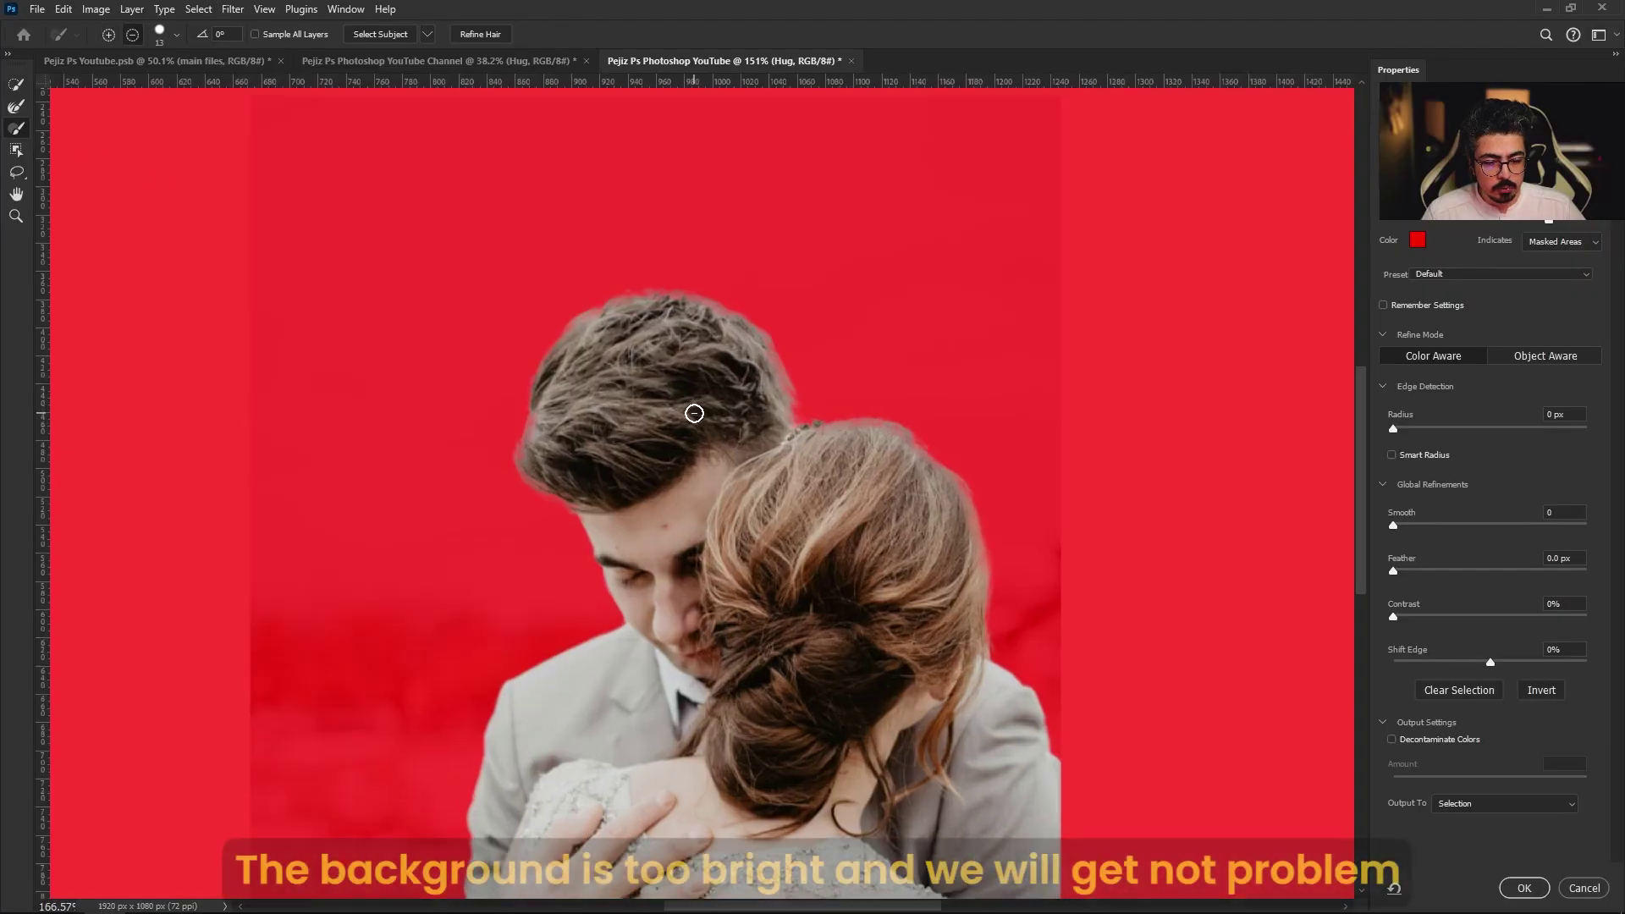
pyautogui.scroll(3, 694, 413)
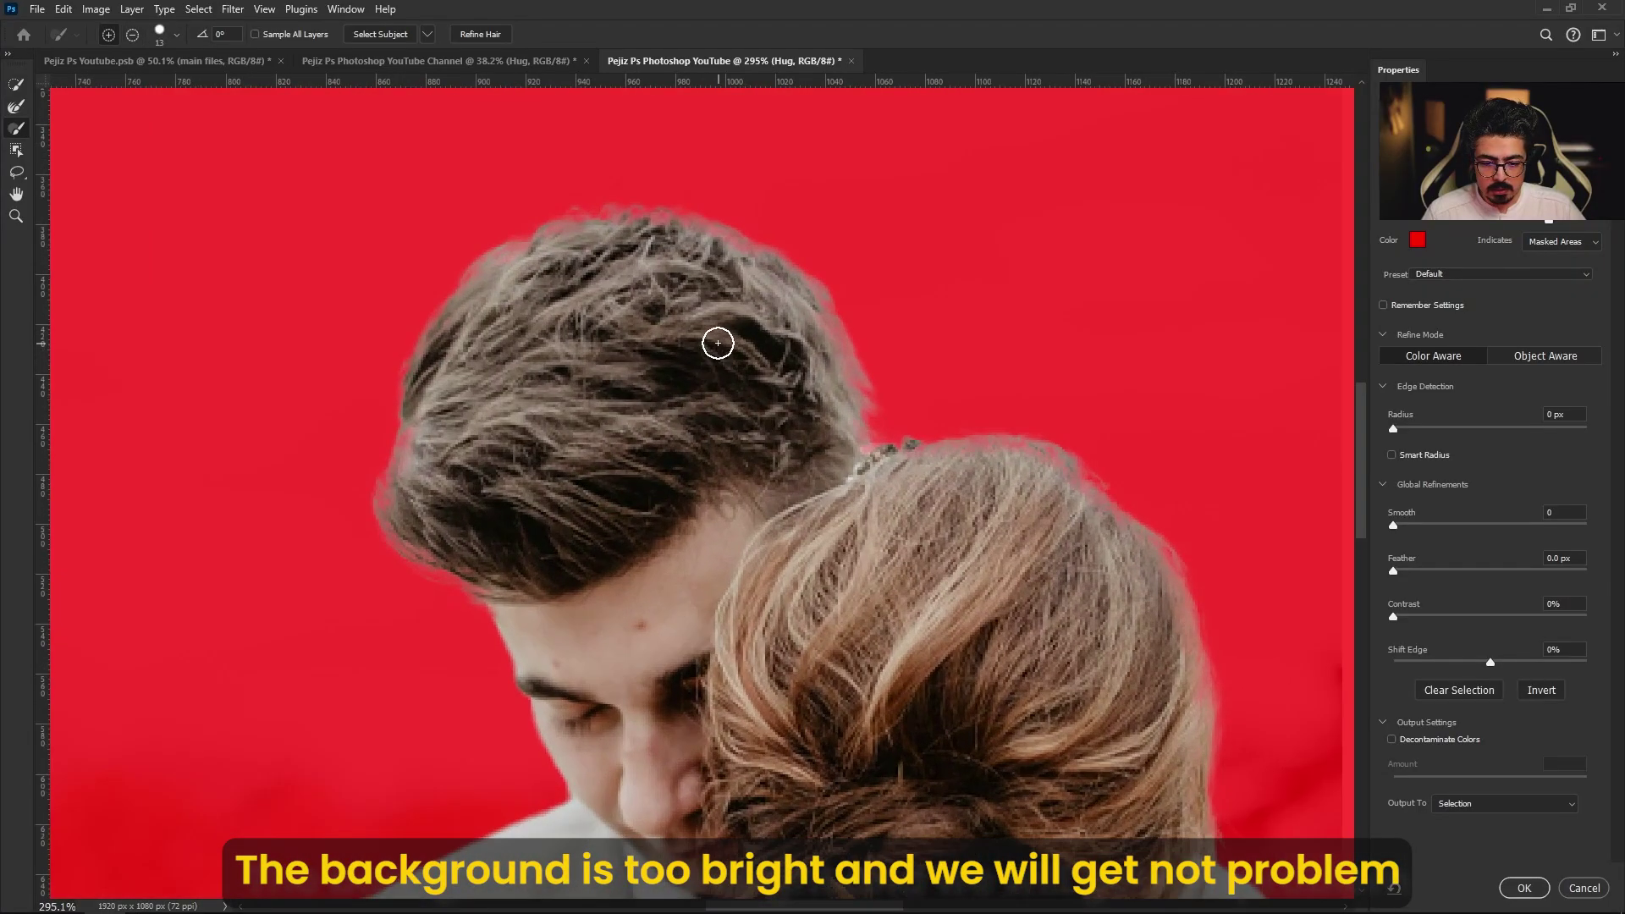
pyautogui.moveTo(713, 343); pyautogui.dragTo(786, 373)
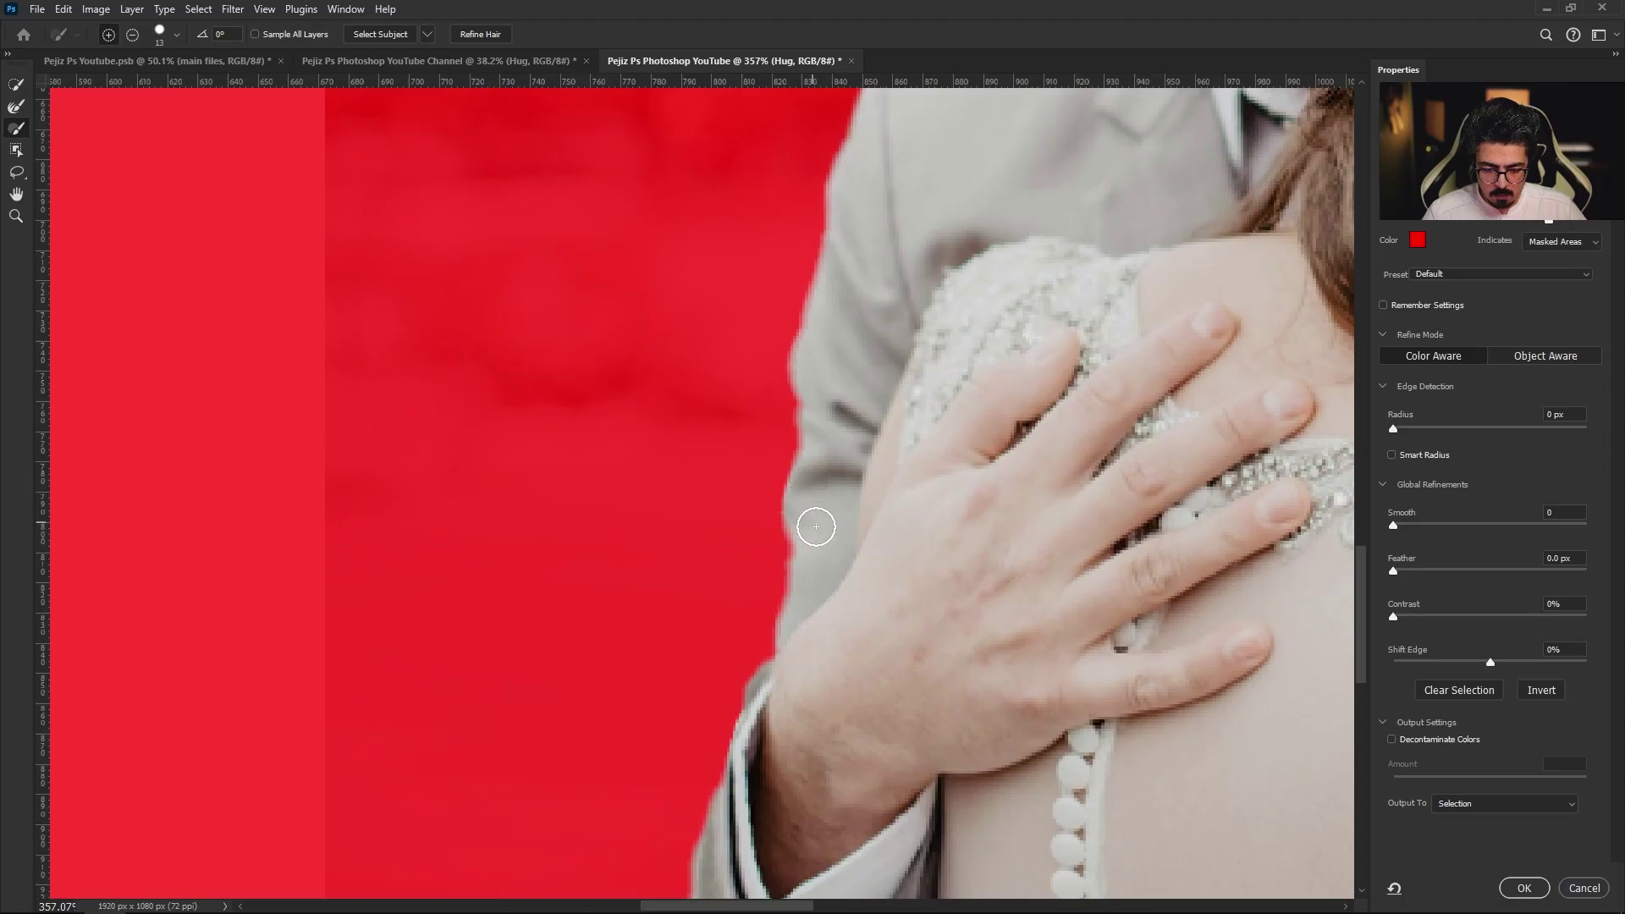
# Refine the selection by brushing close to the edges of the man's sleeve and hand and the woman's dress
pyautogui.moveTo(898, 332); pyautogui.dragTo(827, 609)
pyautogui.moveTo(1055, 269); pyautogui.dragTo(874, 541)
pyautogui.moveTo(1202, 203); pyautogui.dragTo(957, 657)
pyautogui.moveTo(1007, 795); pyautogui.dragTo(779, 356)
pyautogui.moveTo(1075, 851)
pyautogui.mouseDown()
pyautogui.moveTo(835, 427)
pyautogui.moveTo(757, 542)
pyautogui.mouseUp()
pyautogui.moveTo(783, 864); pyautogui.dragTo(986, 605)
pyautogui.scroll(-3, 974, 593)
pyautogui.scroll(-8, 788, 406)
pyautogui.moveTo(788, 320); pyautogui.dragTo(788, 371)
pyautogui.scroll(-3, 788, 370)
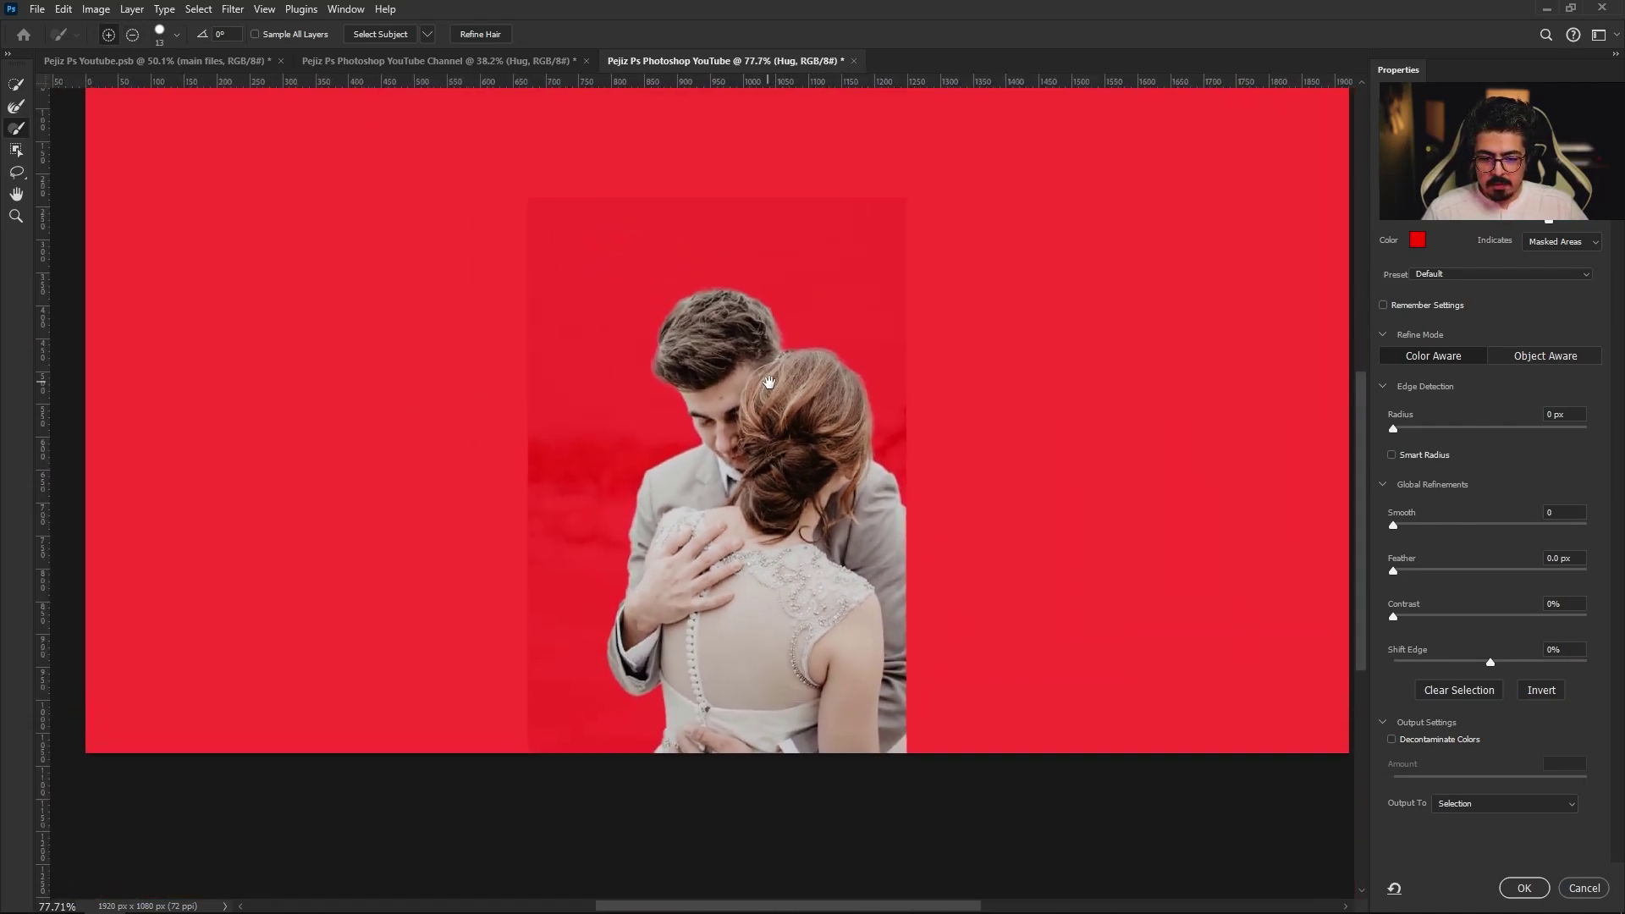
pyautogui.scroll(2, 1164, 457)
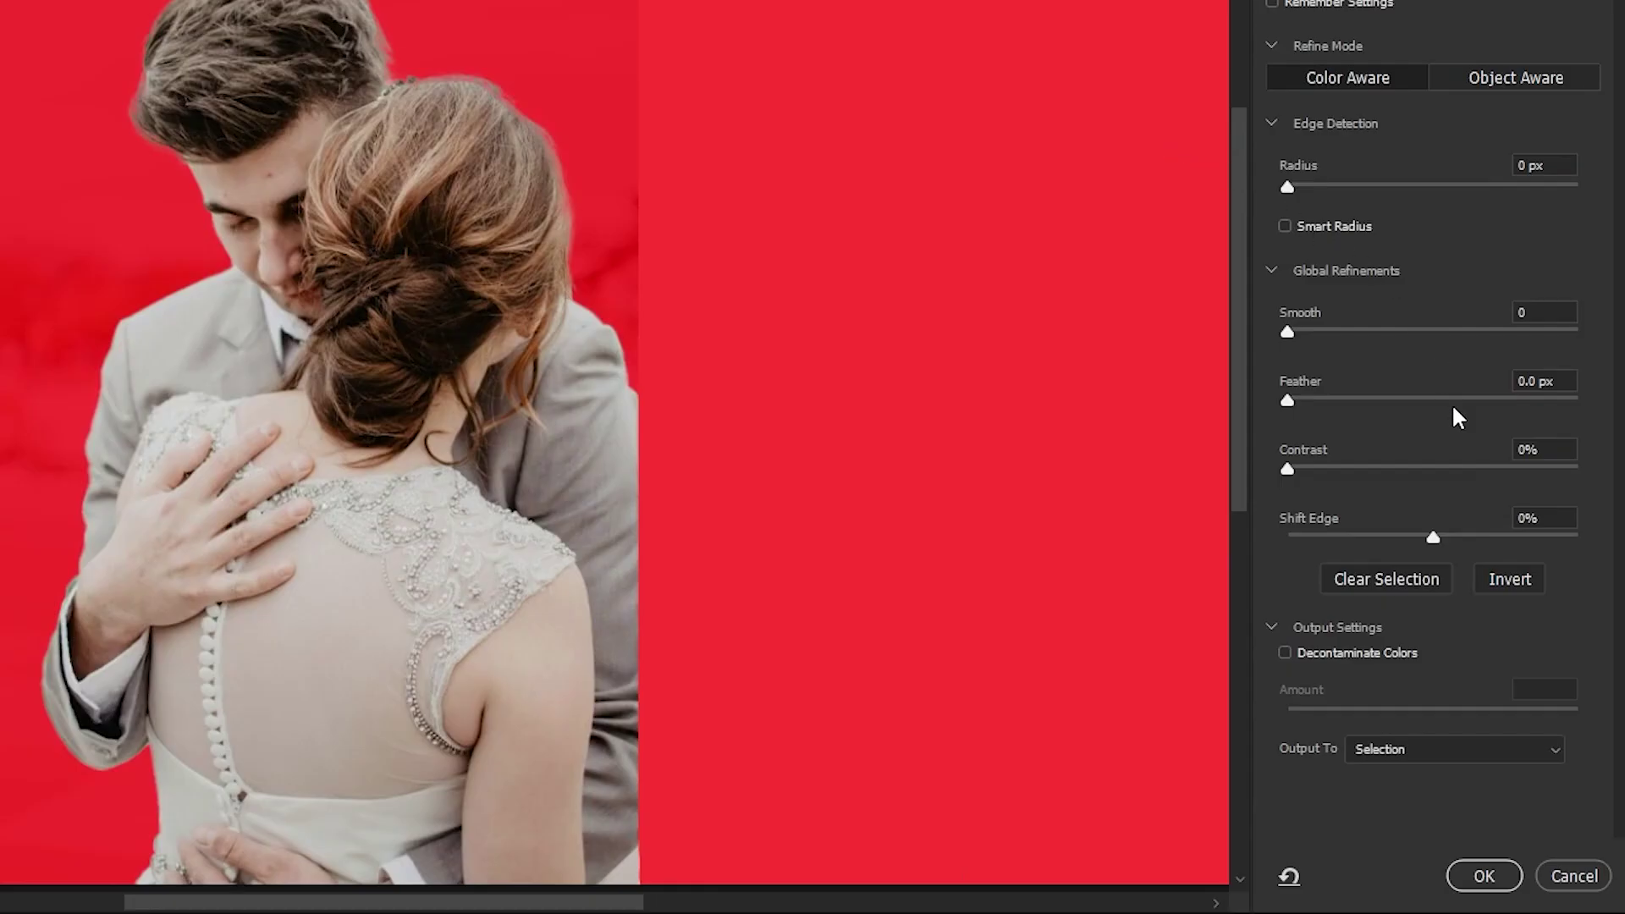
# Set Shift Edge to -5% and output the couple's selection to a new layer with a layer mask
pyautogui.moveTo(1434, 533); pyautogui.dragTo(1426, 535)
pyautogui.click(1385, 750)
pyautogui.click(1397, 839)
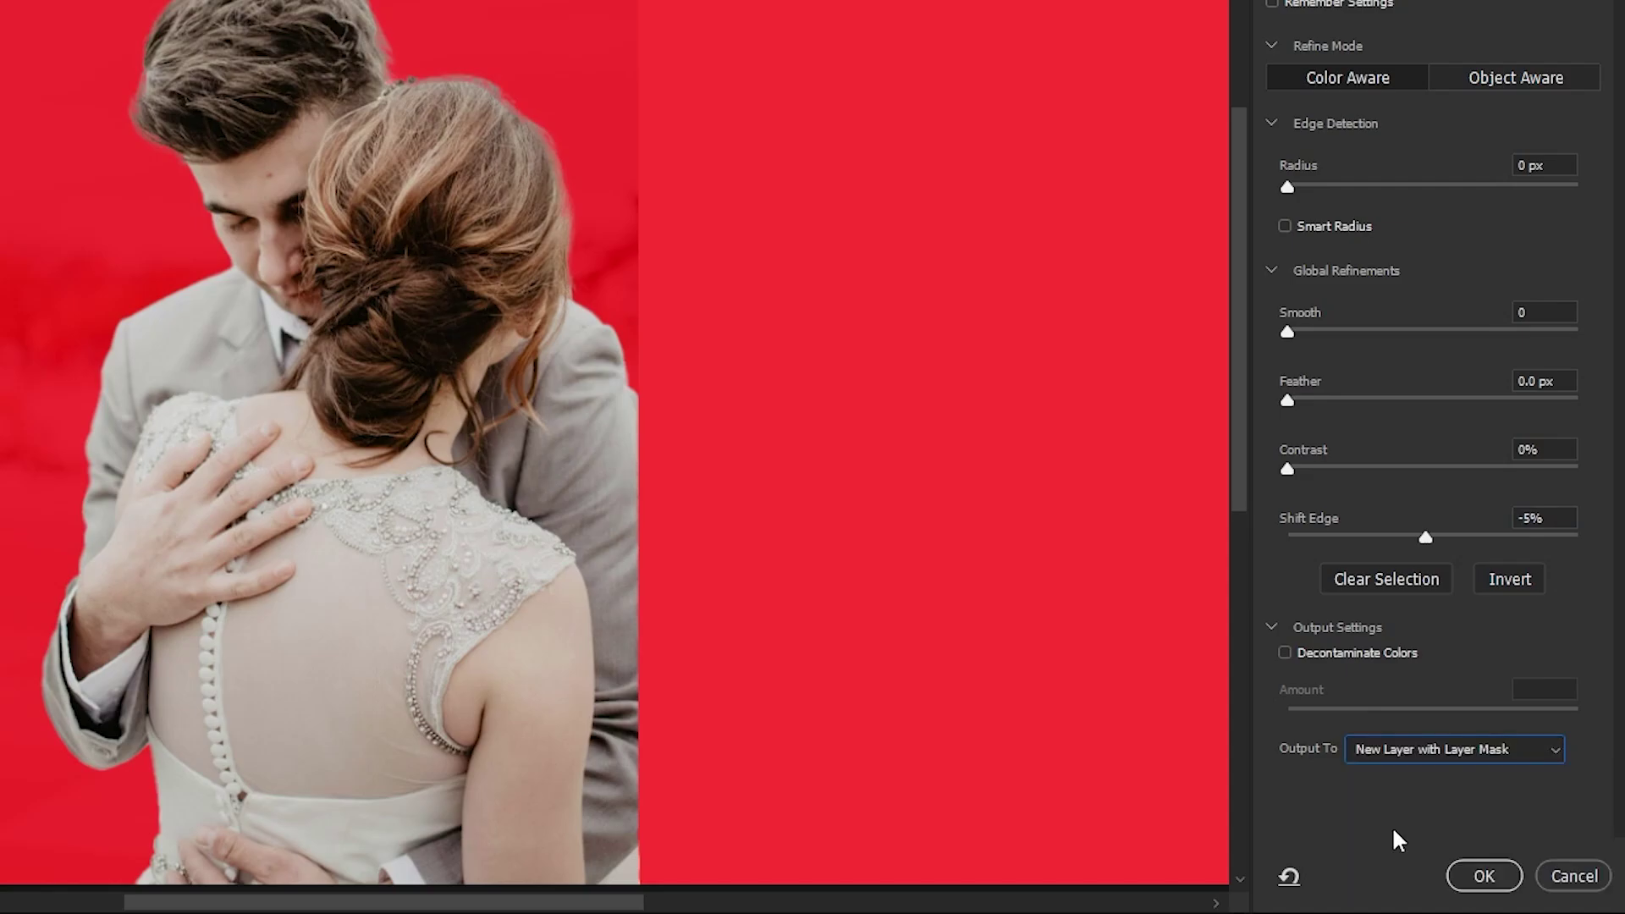
pyautogui.click(1483, 876)
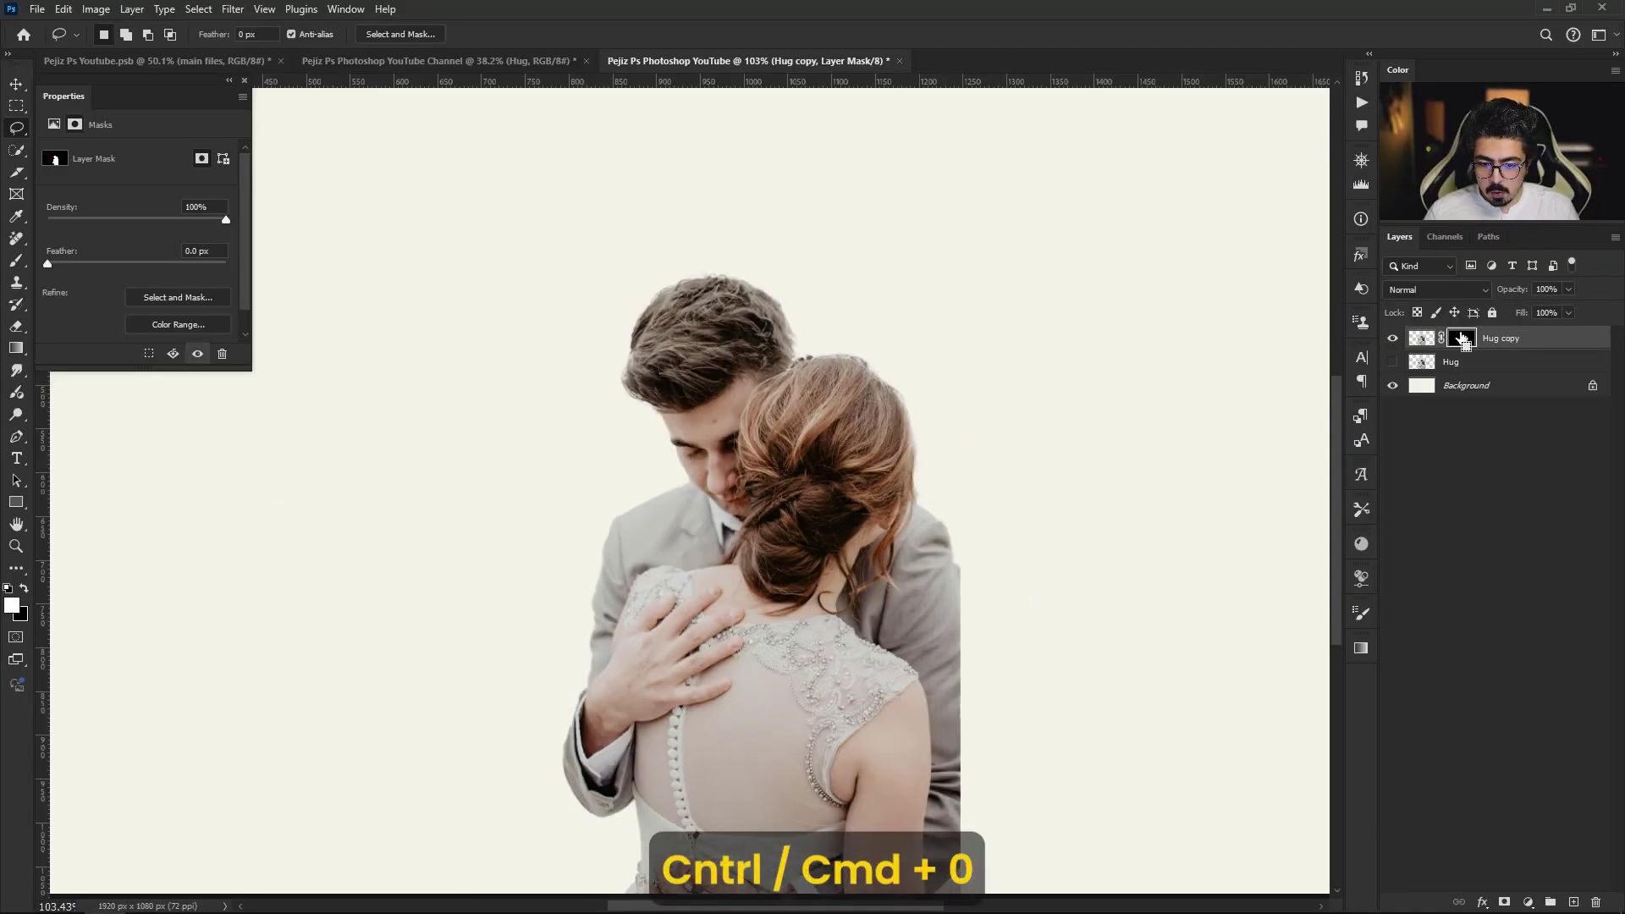
pyautogui.hotkey('ctrl', '0')
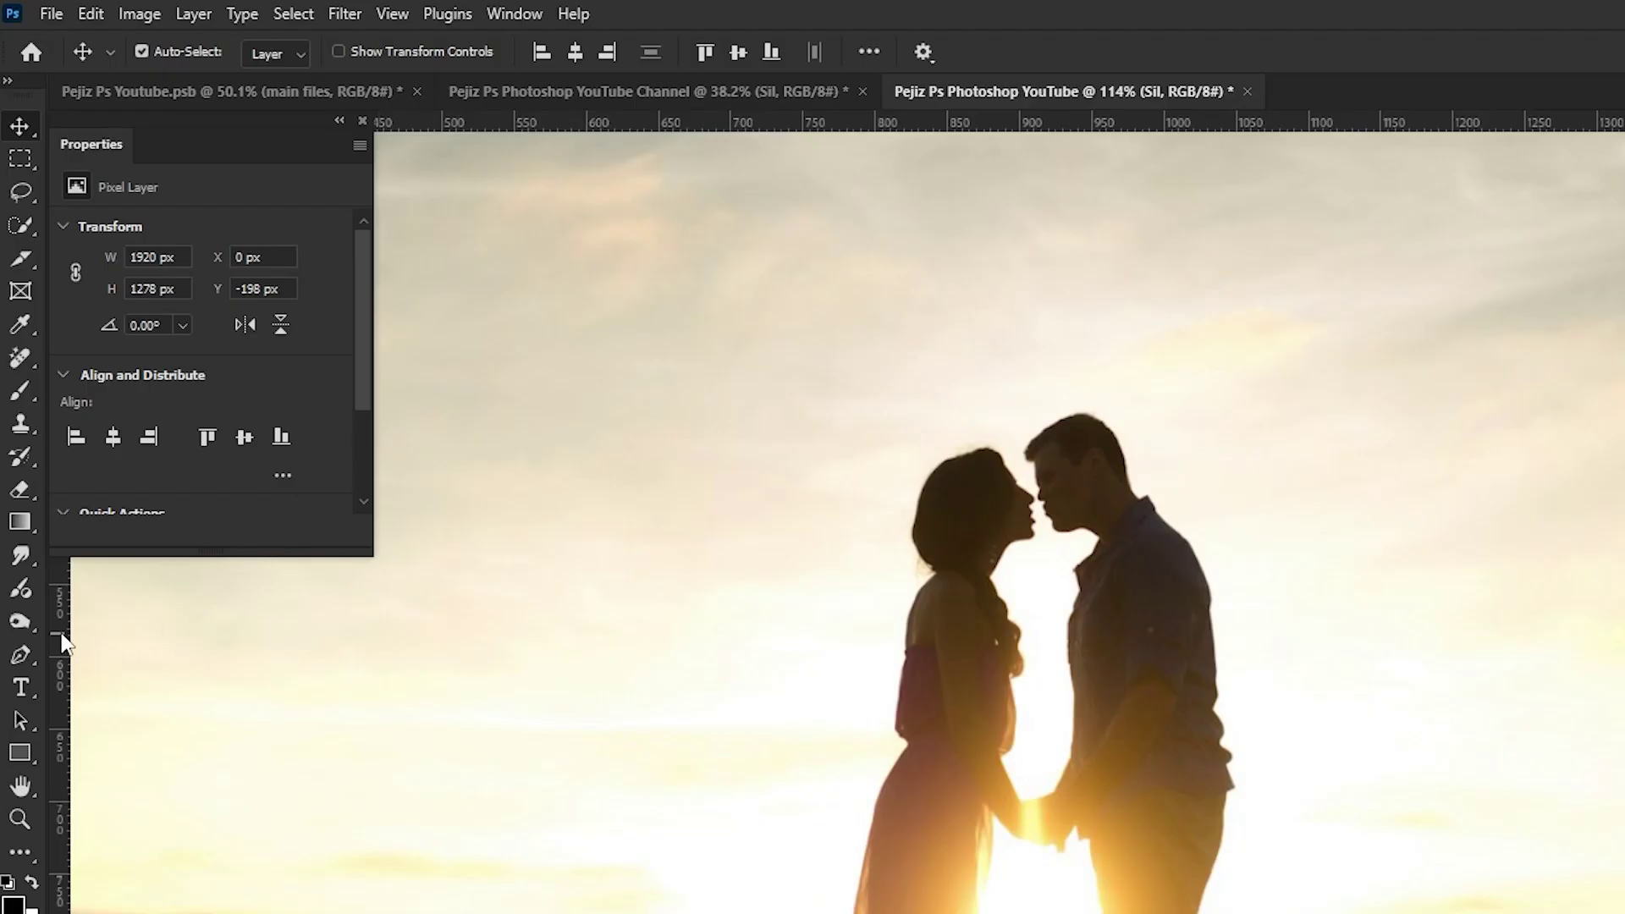
# Choose the Burn Tool with the Shadows range for darkening the silhouetted couple on the Sil layer
pyautogui.click(18, 627)
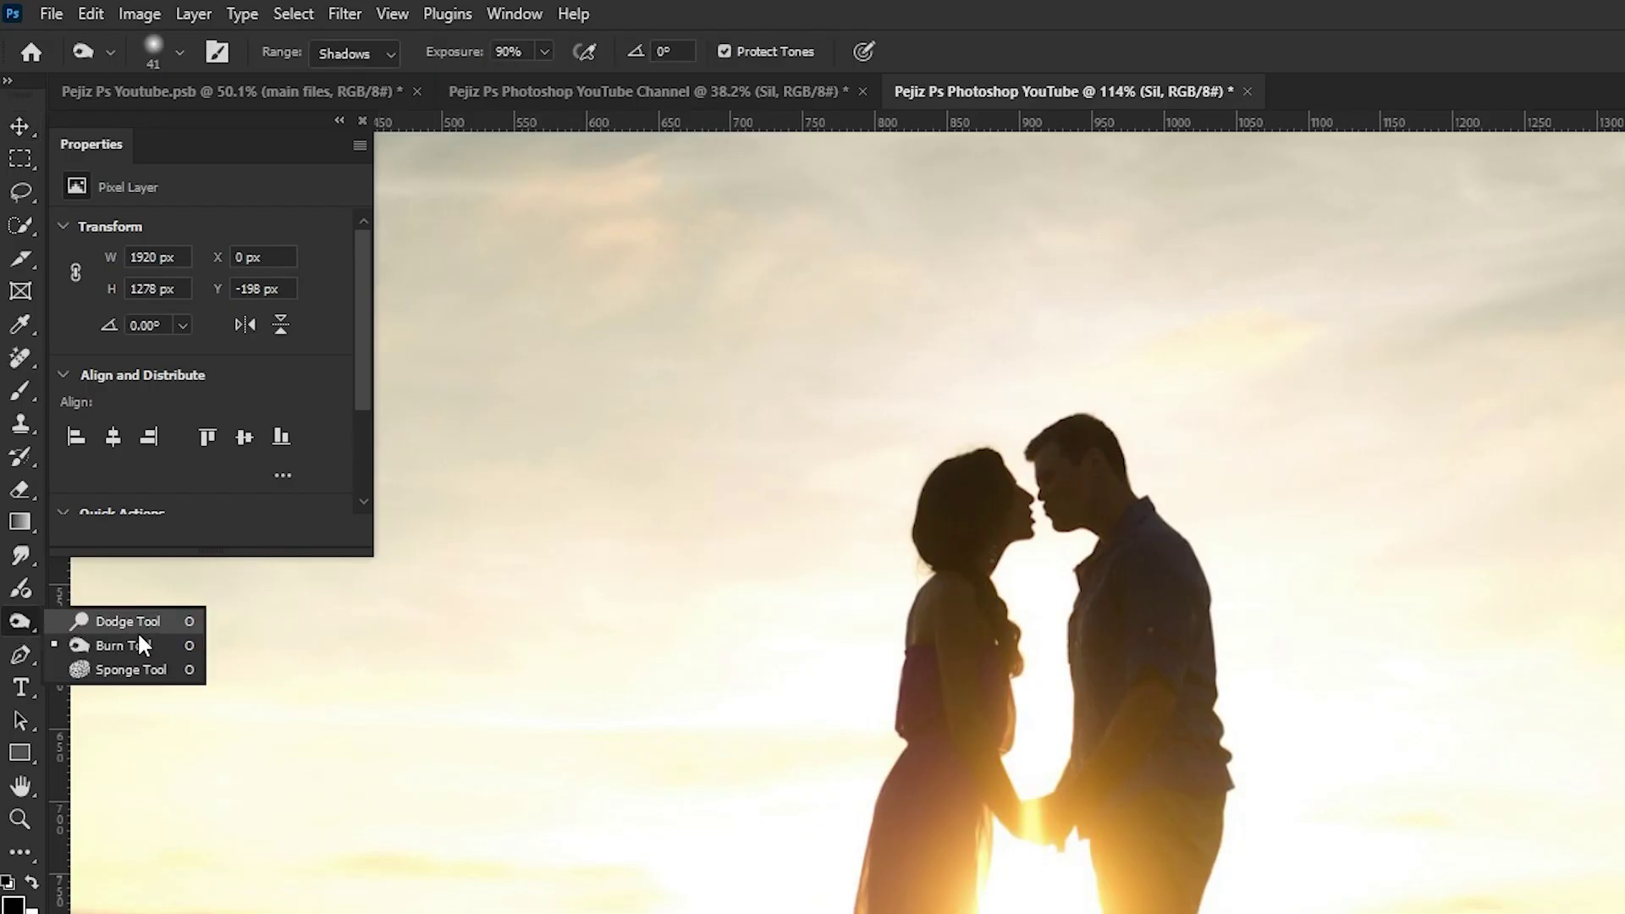
pyautogui.click(127, 645)
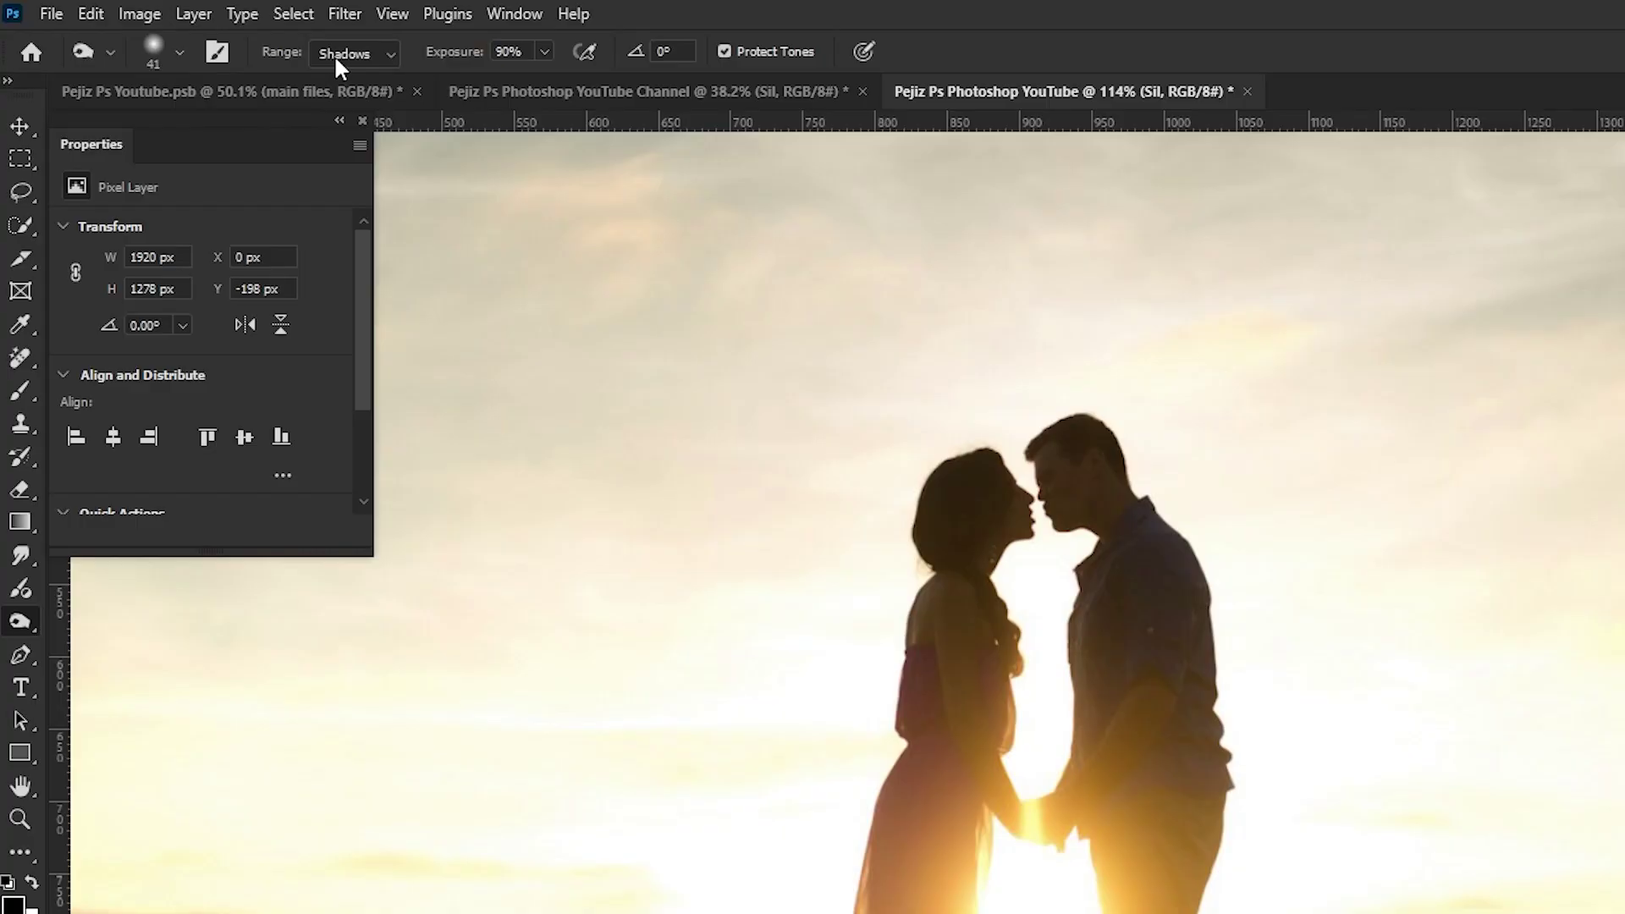
pyautogui.click(231, 38)
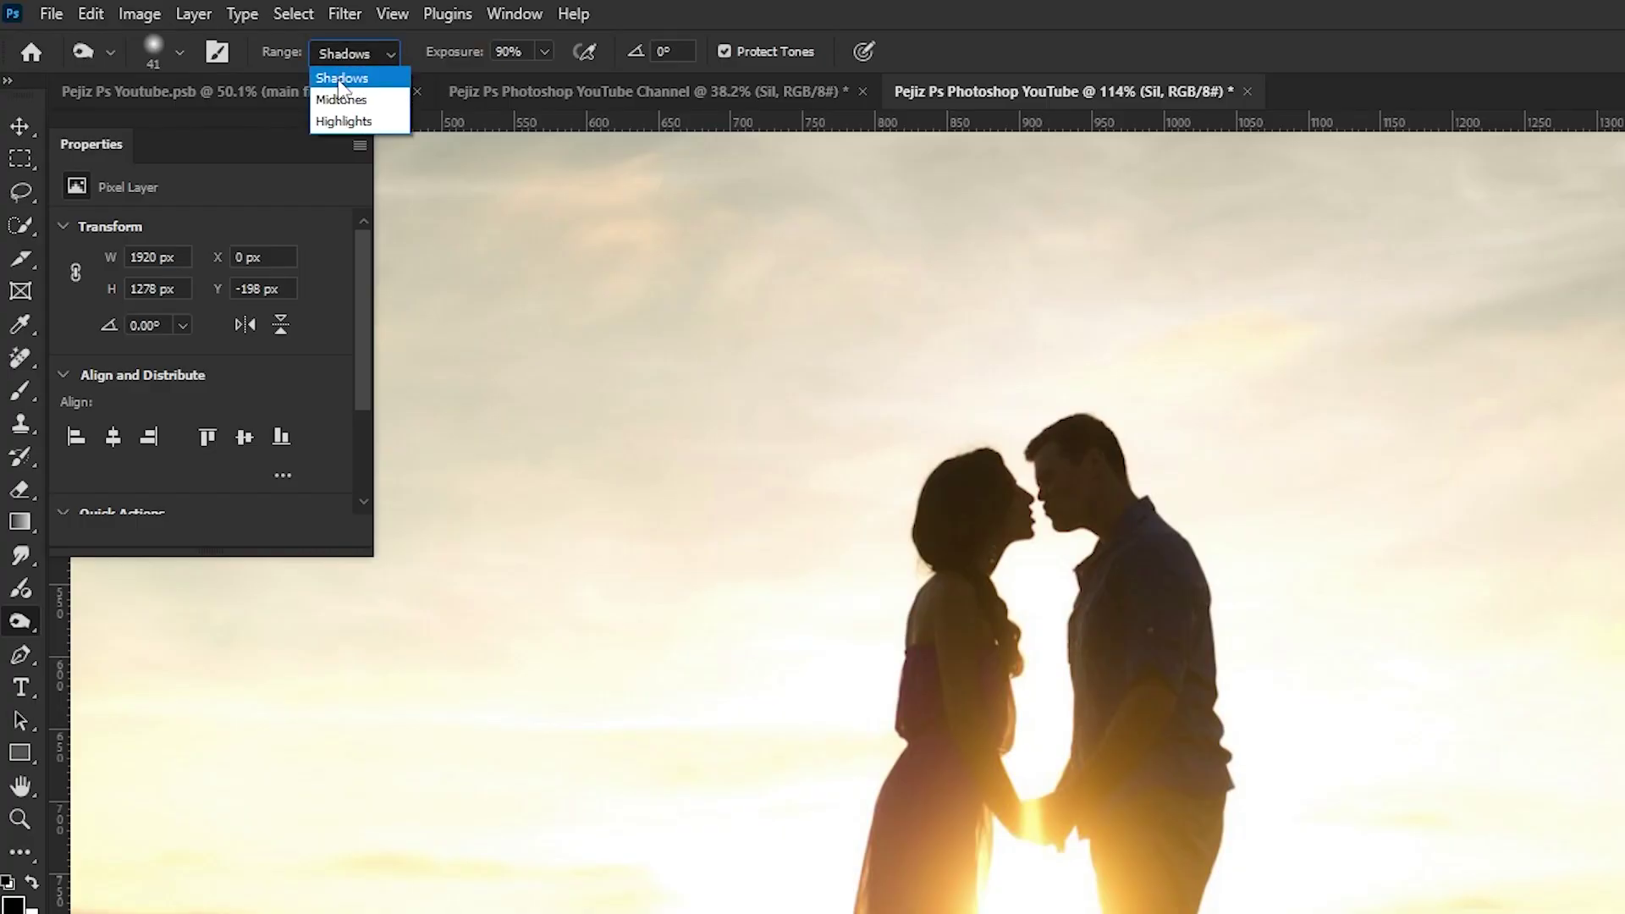
pyautogui.click(340, 79)
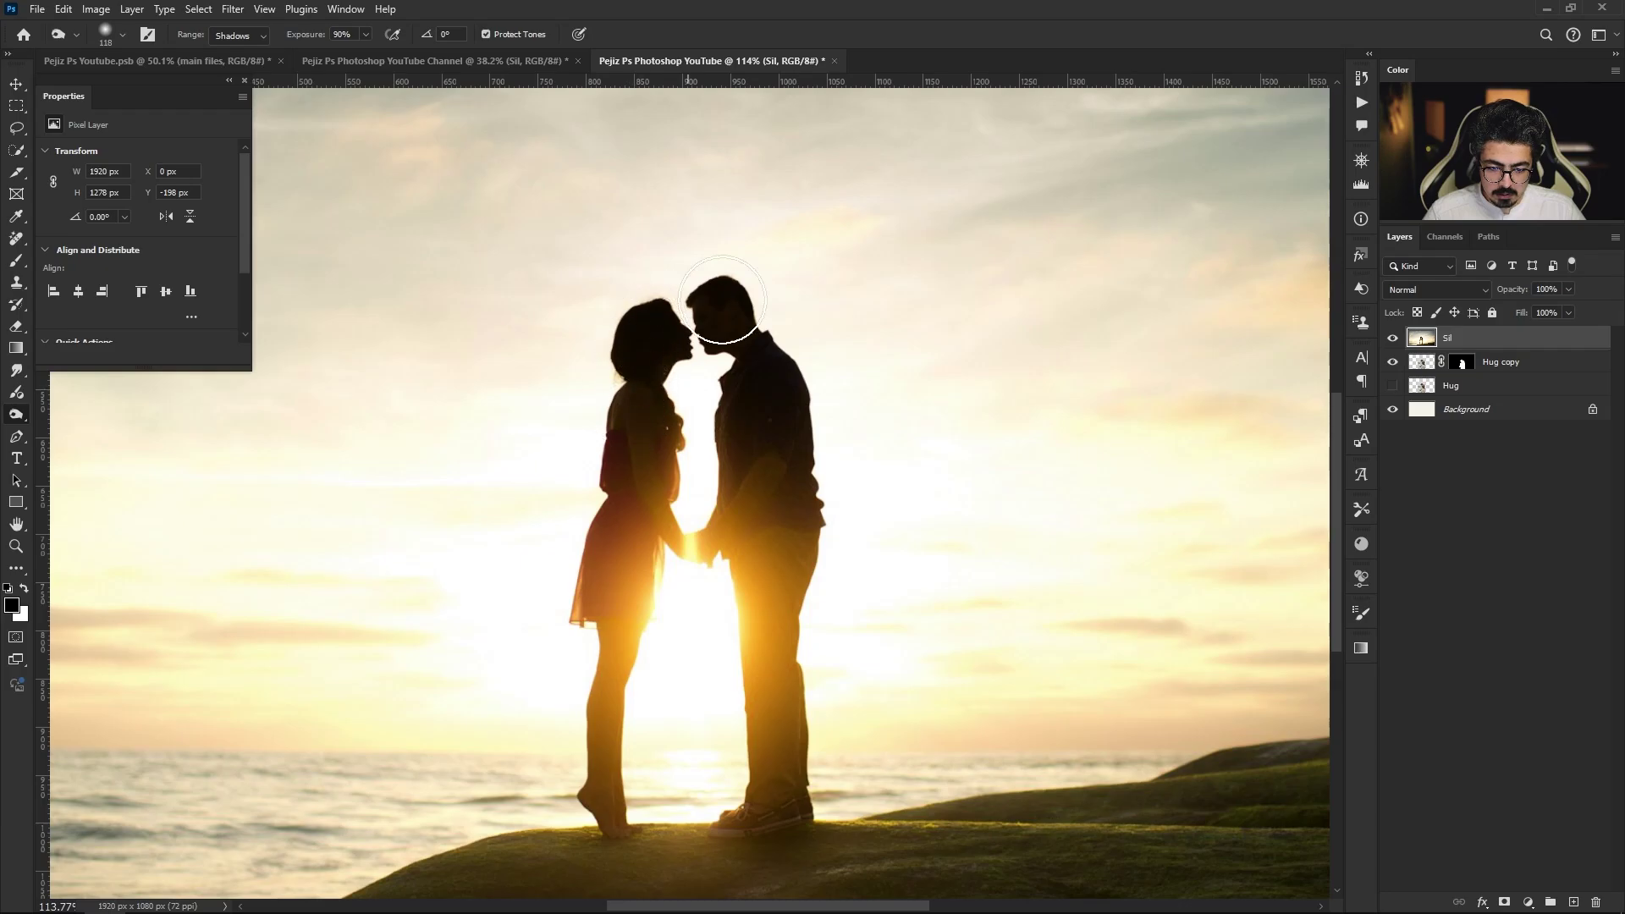
# Start Free Transform on the Sil layer and lower its opacity to 58% as a placement guide
pyautogui.hotkey('ctrl', 't')
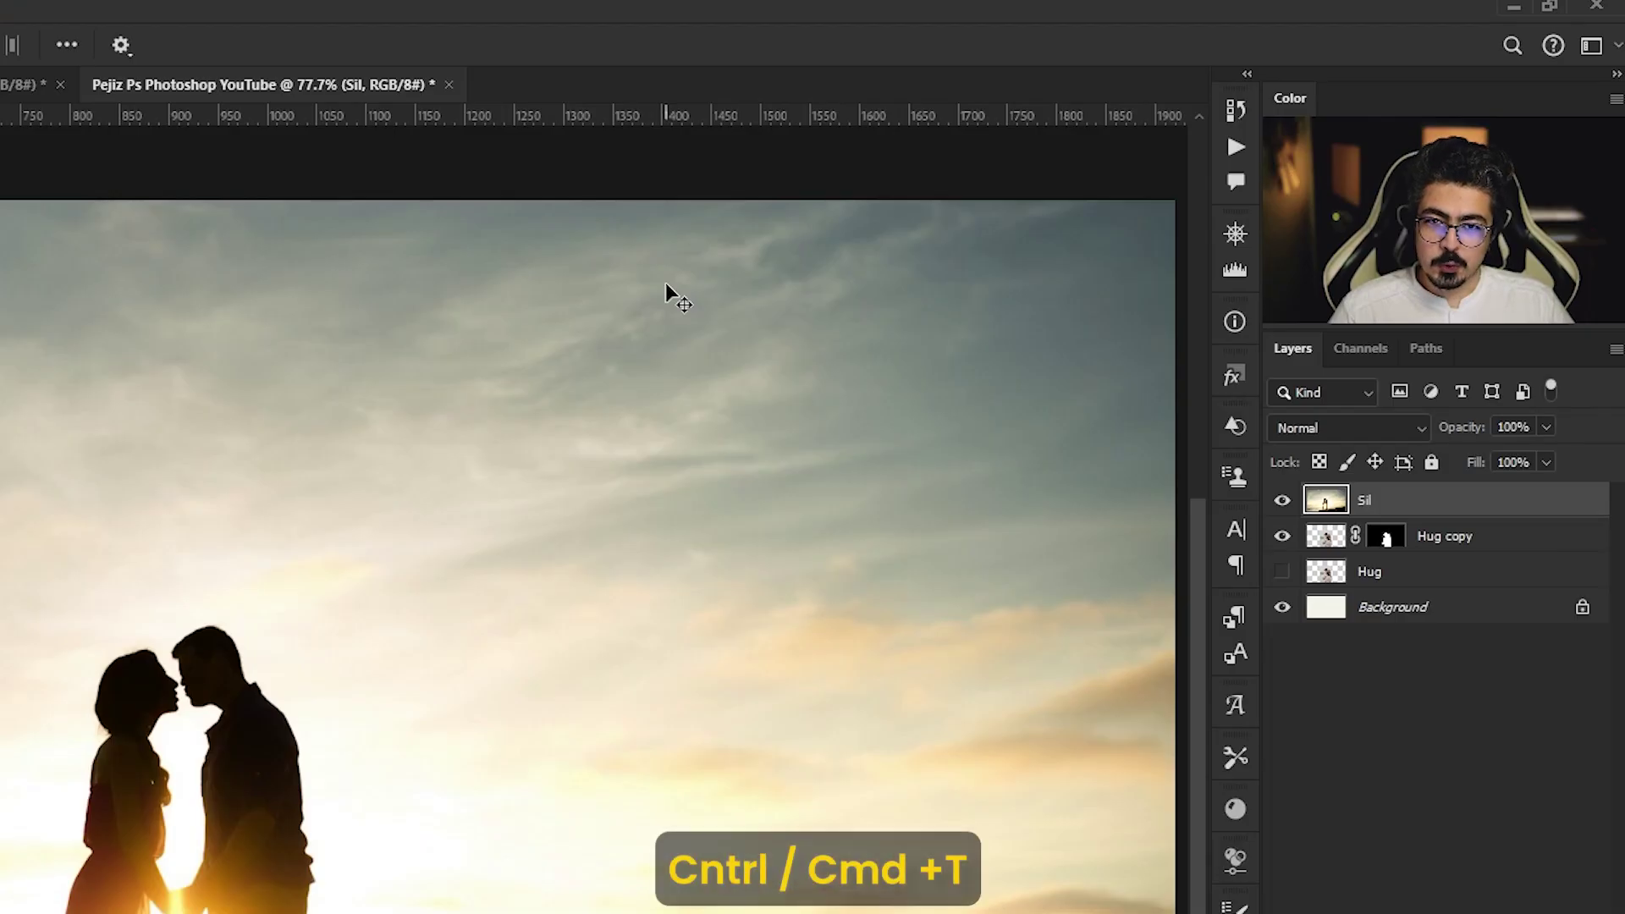
pyautogui.hotkey('ctrl', 't')
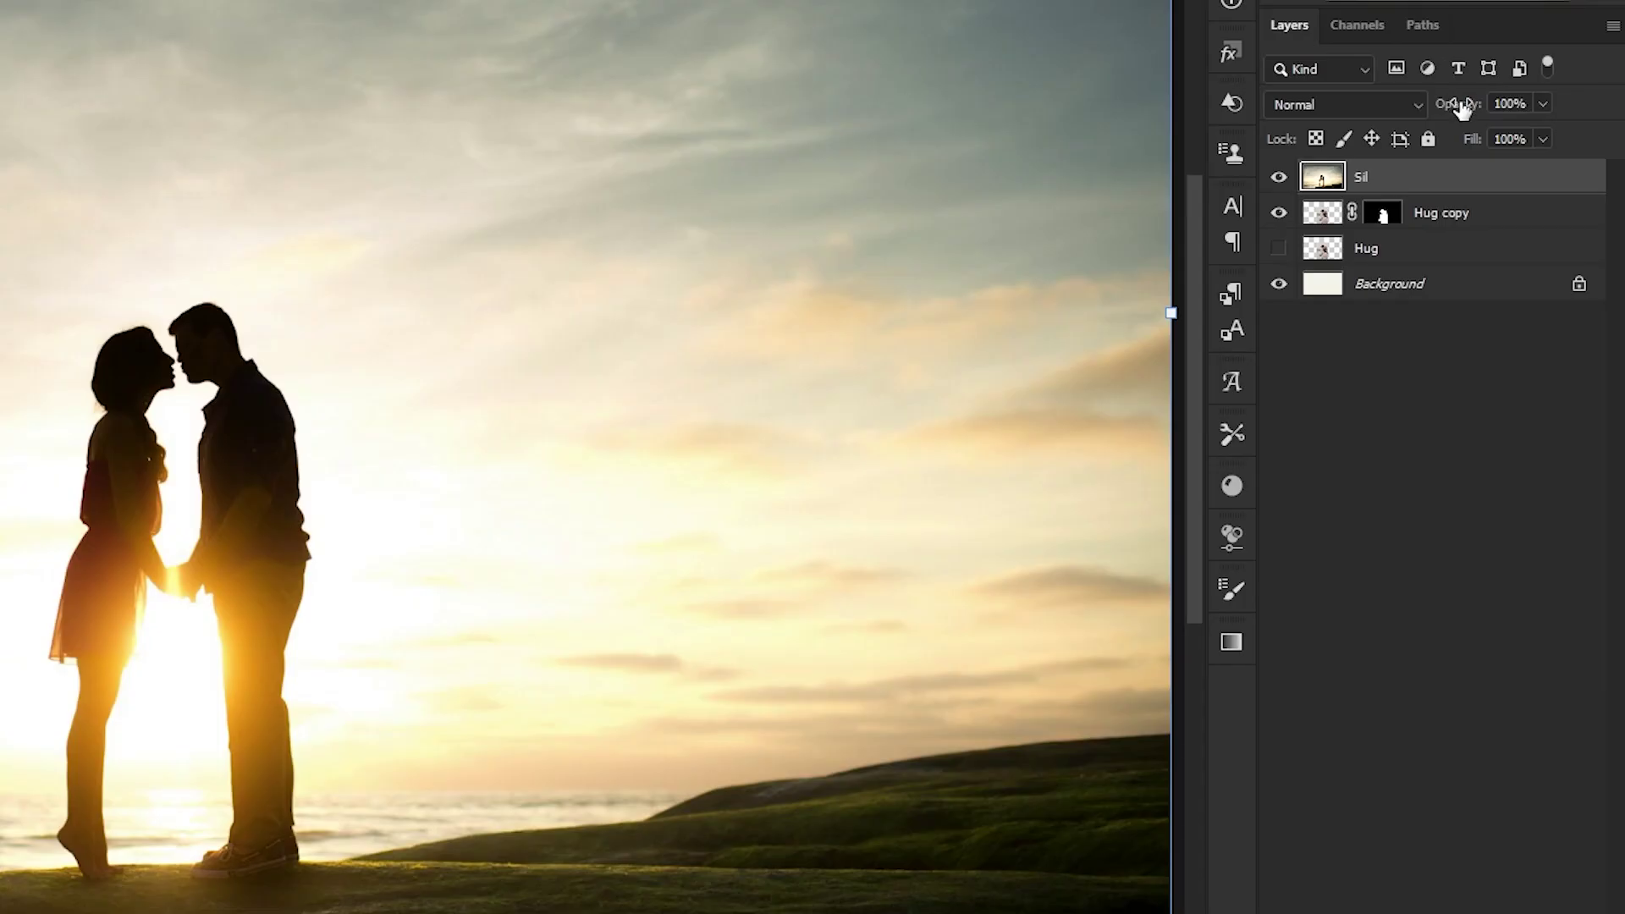
pyautogui.moveTo(1503, 289); pyautogui.dragTo(1484, 288)
pyautogui.moveTo(1418, 101); pyautogui.dragTo(1408, 99)
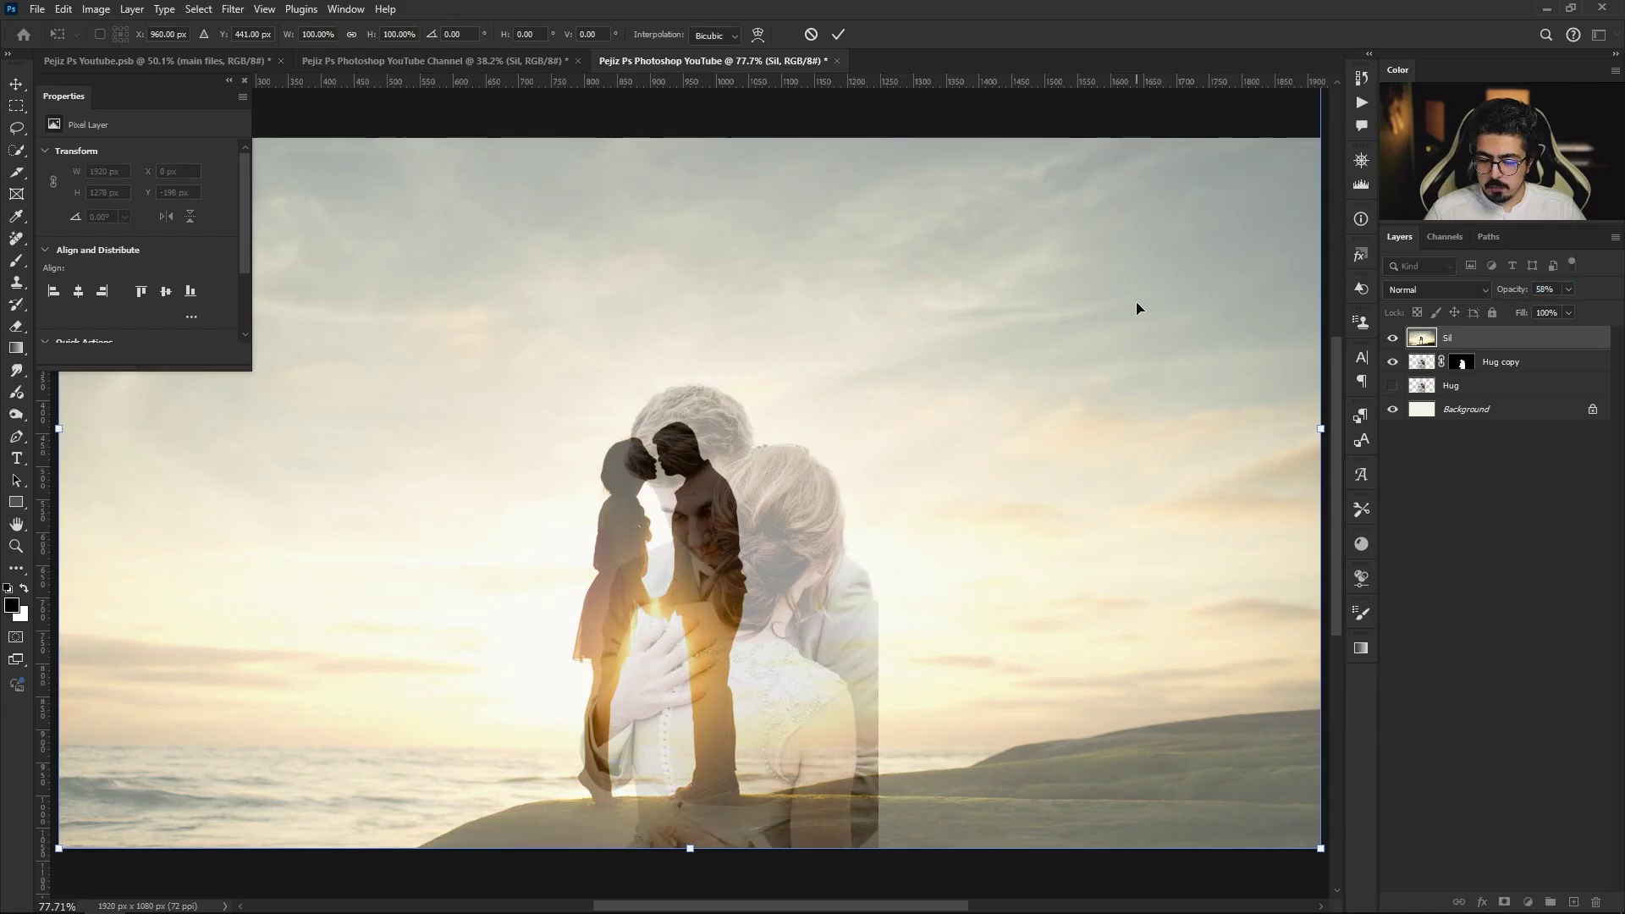
# Scale the Sil layer to 46.30% and place its silhouettes over the woman's back at X 1048.50 px, Y 804.50 px
pyautogui.scroll(-3, 780, 309)
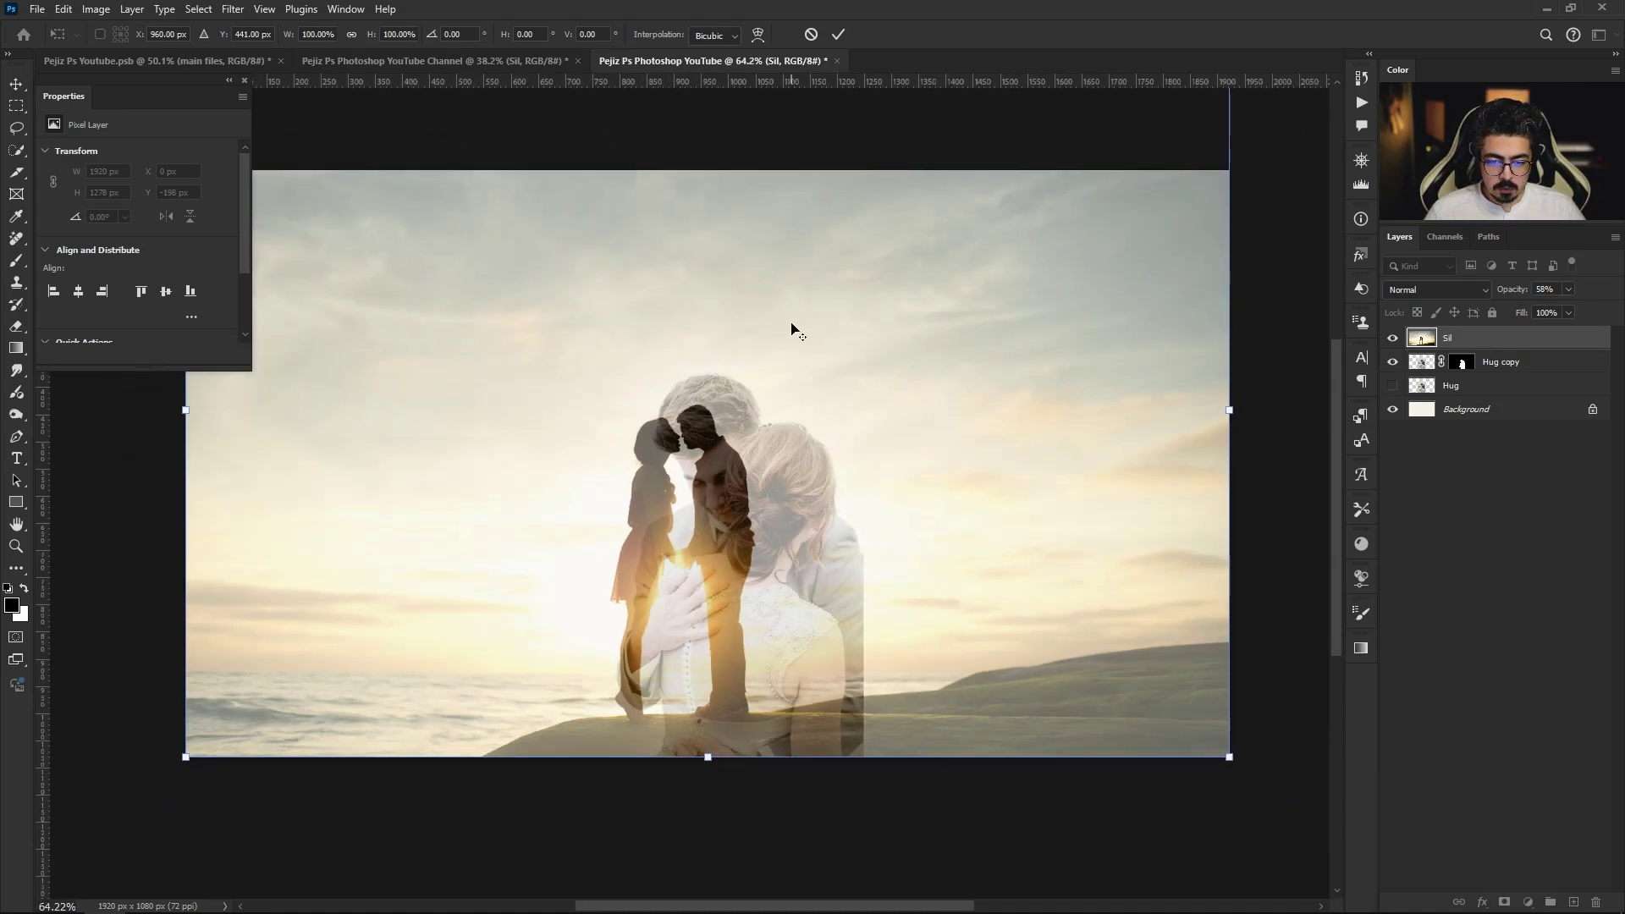
pyautogui.moveTo(785, 269); pyautogui.dragTo(825, 354)
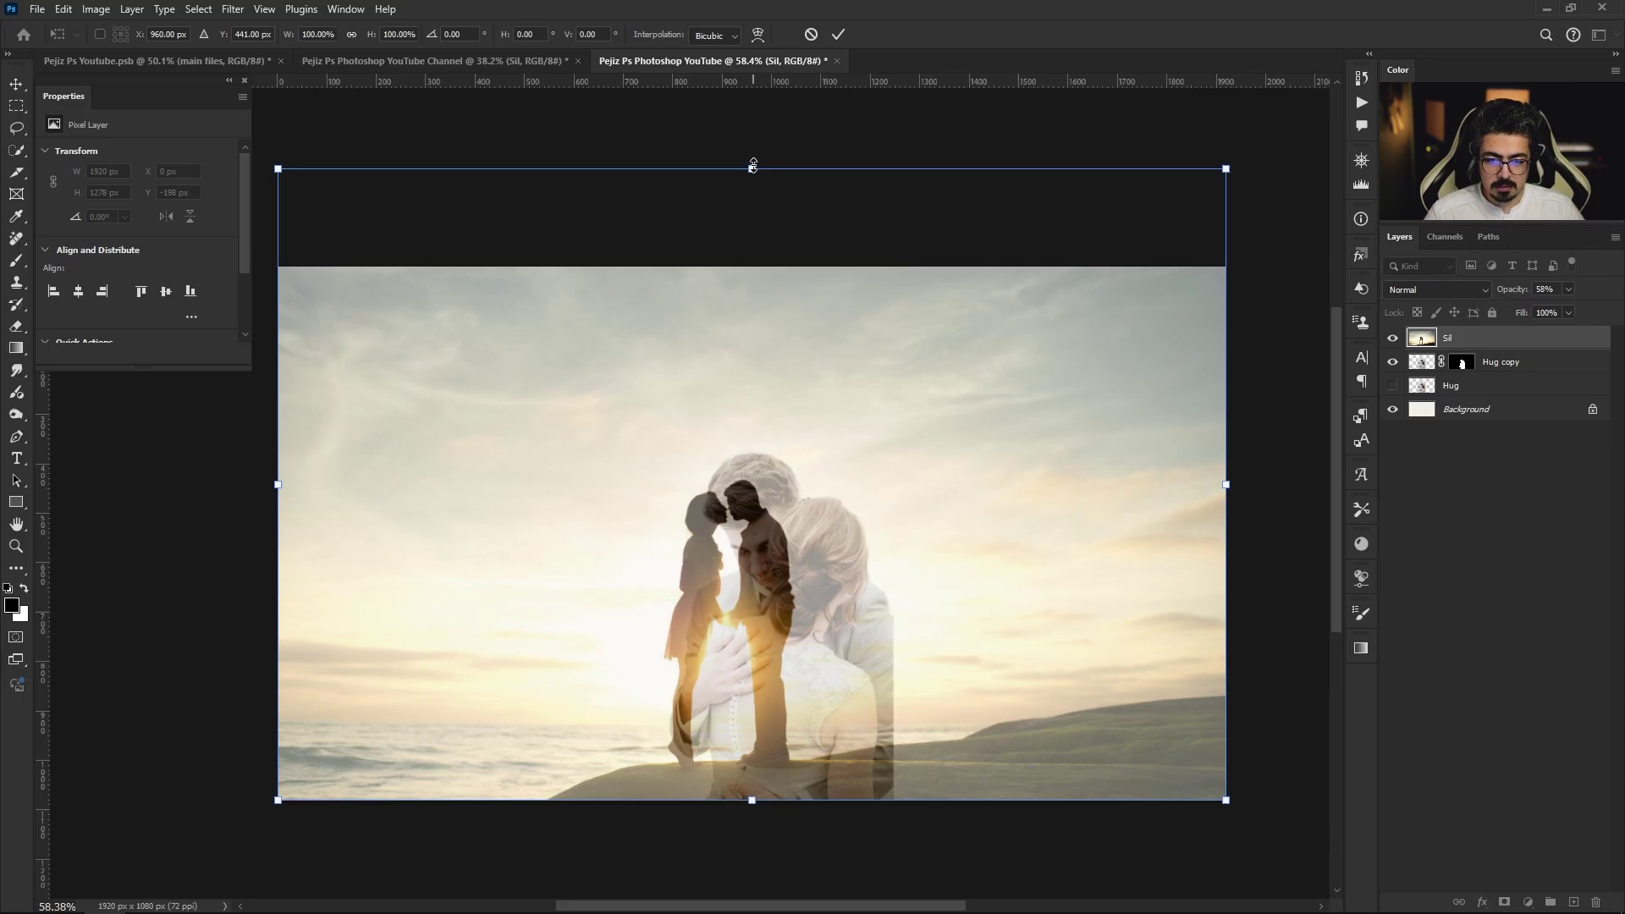
pyautogui.moveTo(754, 167); pyautogui.dragTo(753, 400)
pyautogui.moveTo(771, 672); pyautogui.dragTo(812, 697)
pyautogui.moveTo(812, 698); pyautogui.dragTo(795, 587)
pyautogui.scroll(7, 789, 626)
pyautogui.moveTo(767, 797); pyautogui.dragTo(765, 587)
pyautogui.moveTo(760, 473); pyautogui.dragTo(759, 650)
pyautogui.moveTo(774, 217)
pyautogui.mouseDown()
pyautogui.moveTo(774, 175)
pyautogui.moveTo(768, 197)
pyautogui.mouseUp()
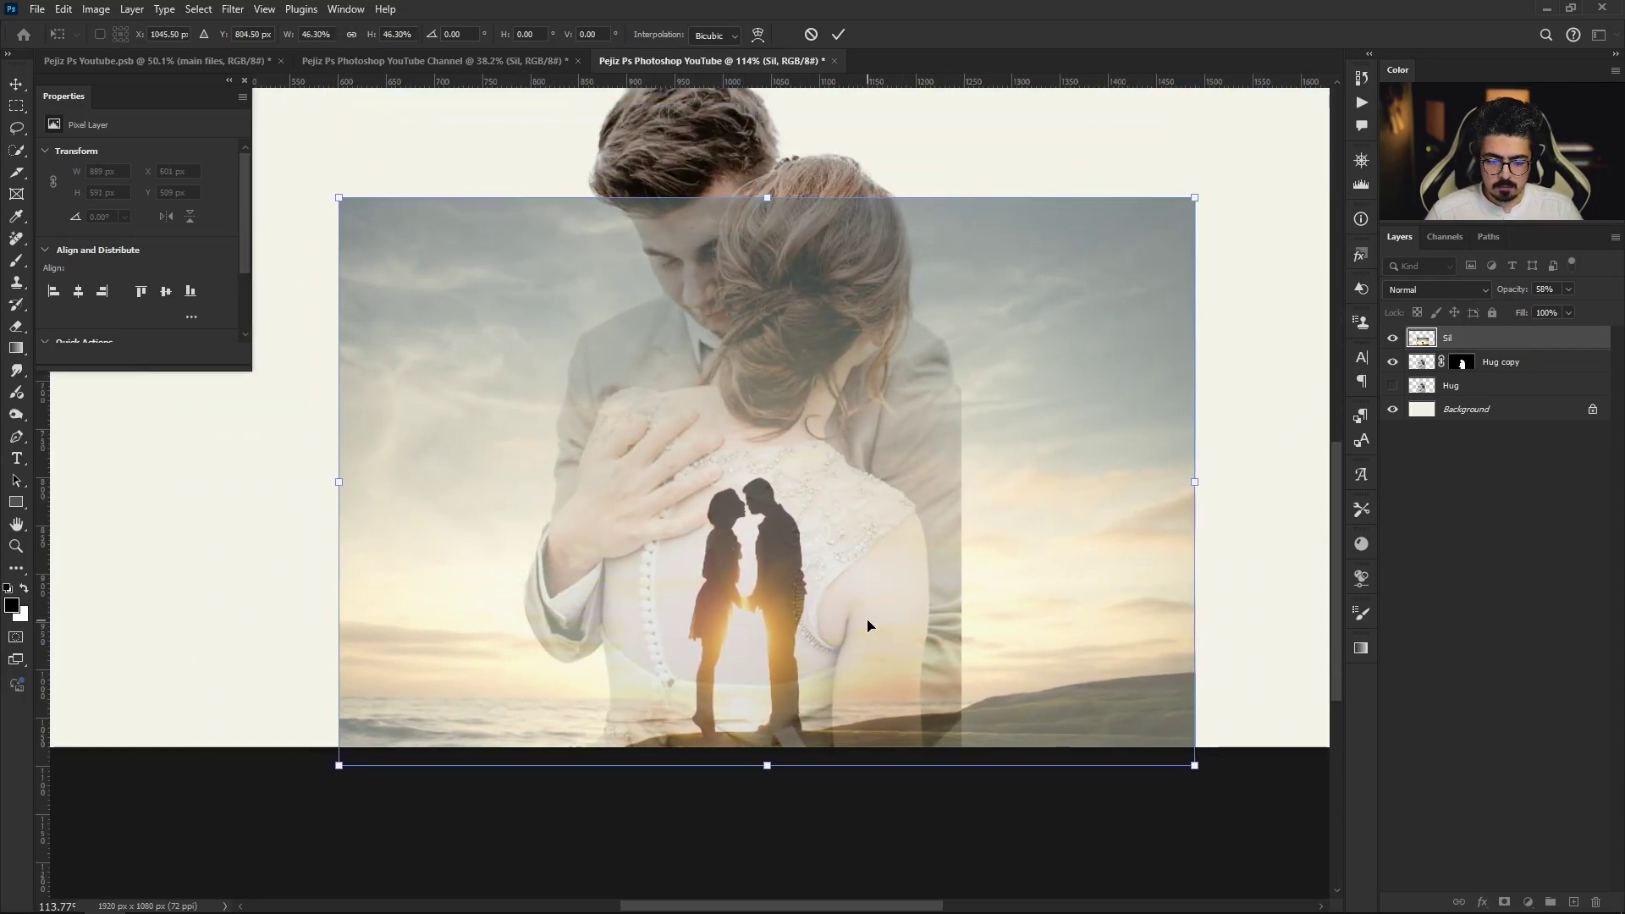
pyautogui.press('Right')
pyautogui.press('Right')
pyautogui.press('Right')
pyautogui.press('Right')
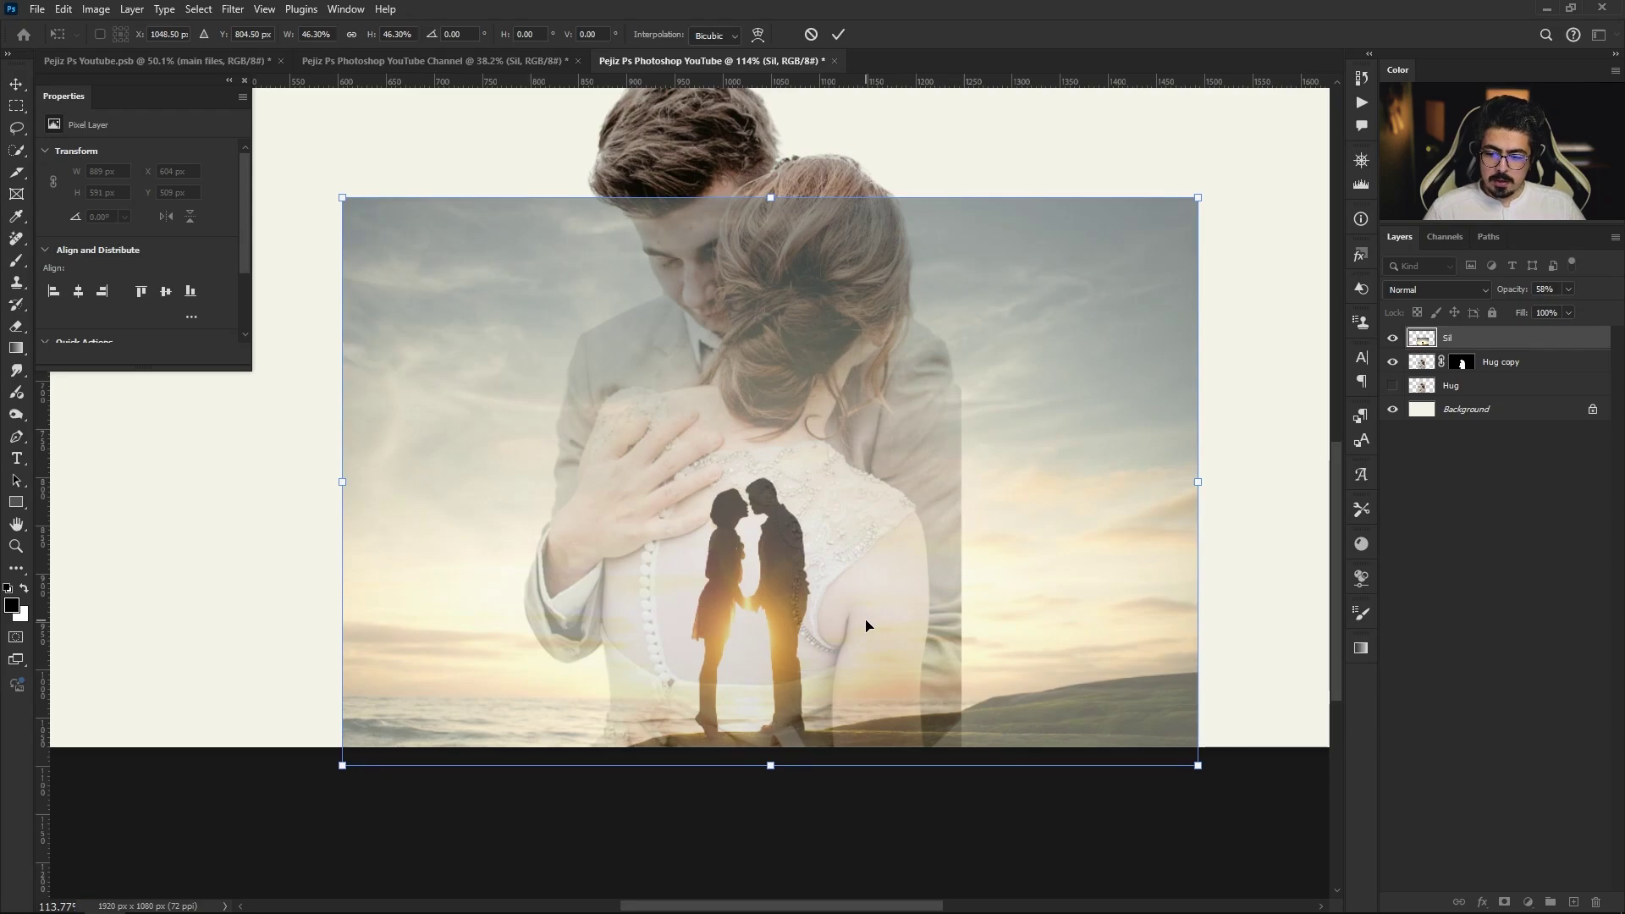
pyautogui.click(841, 36)
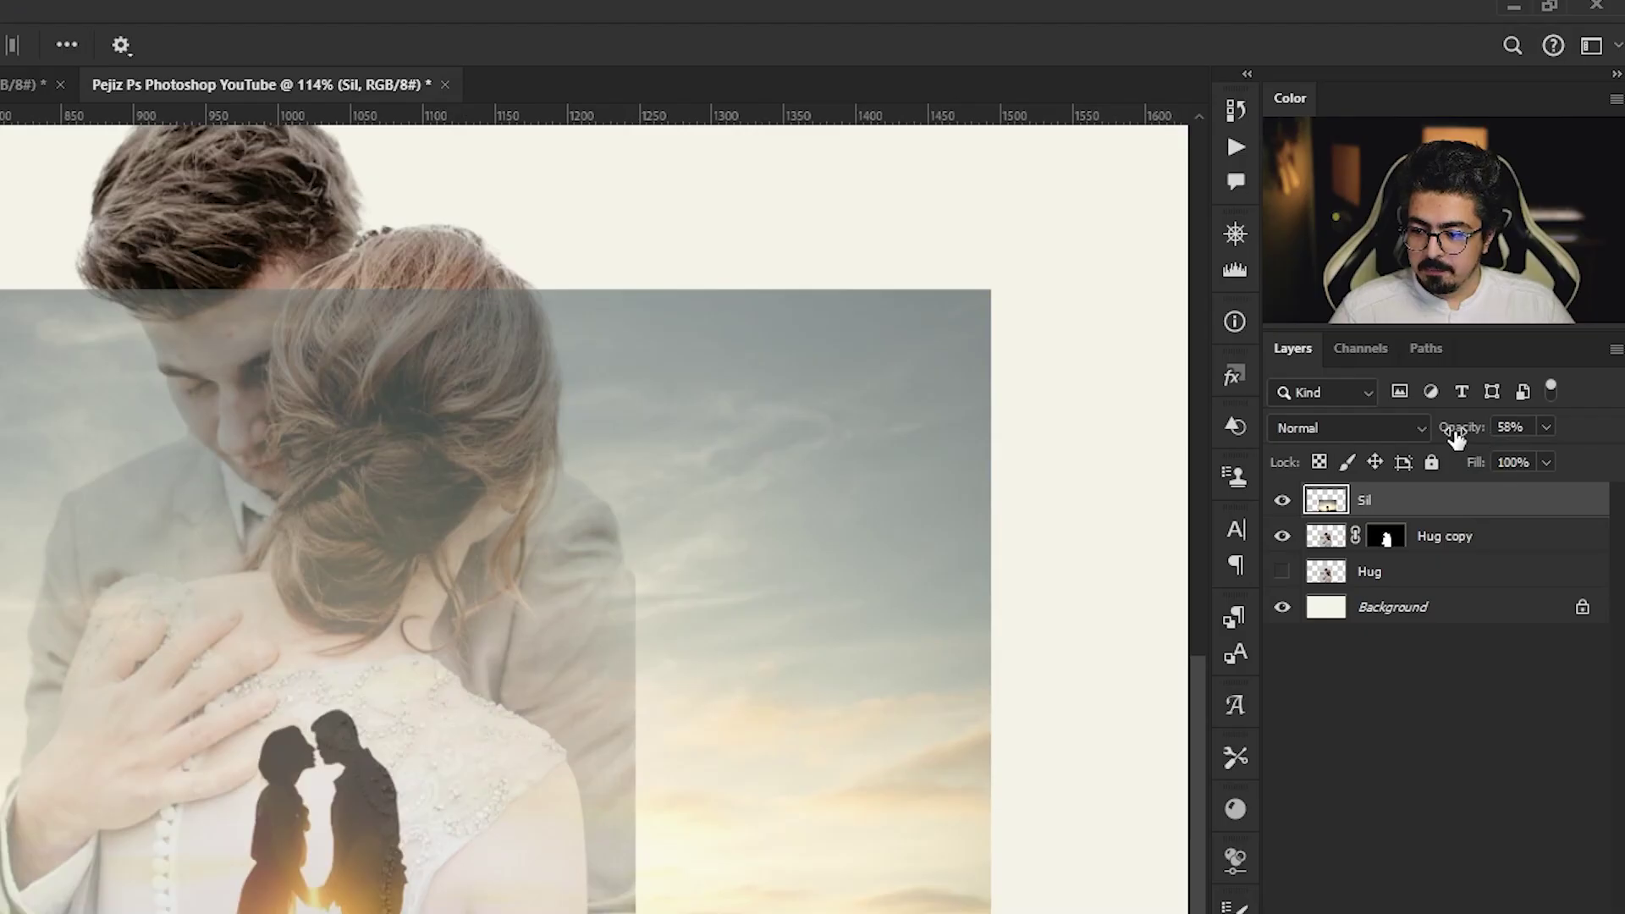
# Set the Sil layer's opacity to 100%
pyautogui.click(1507, 427)
pyautogui.write('100')
pyautogui.press('Return')
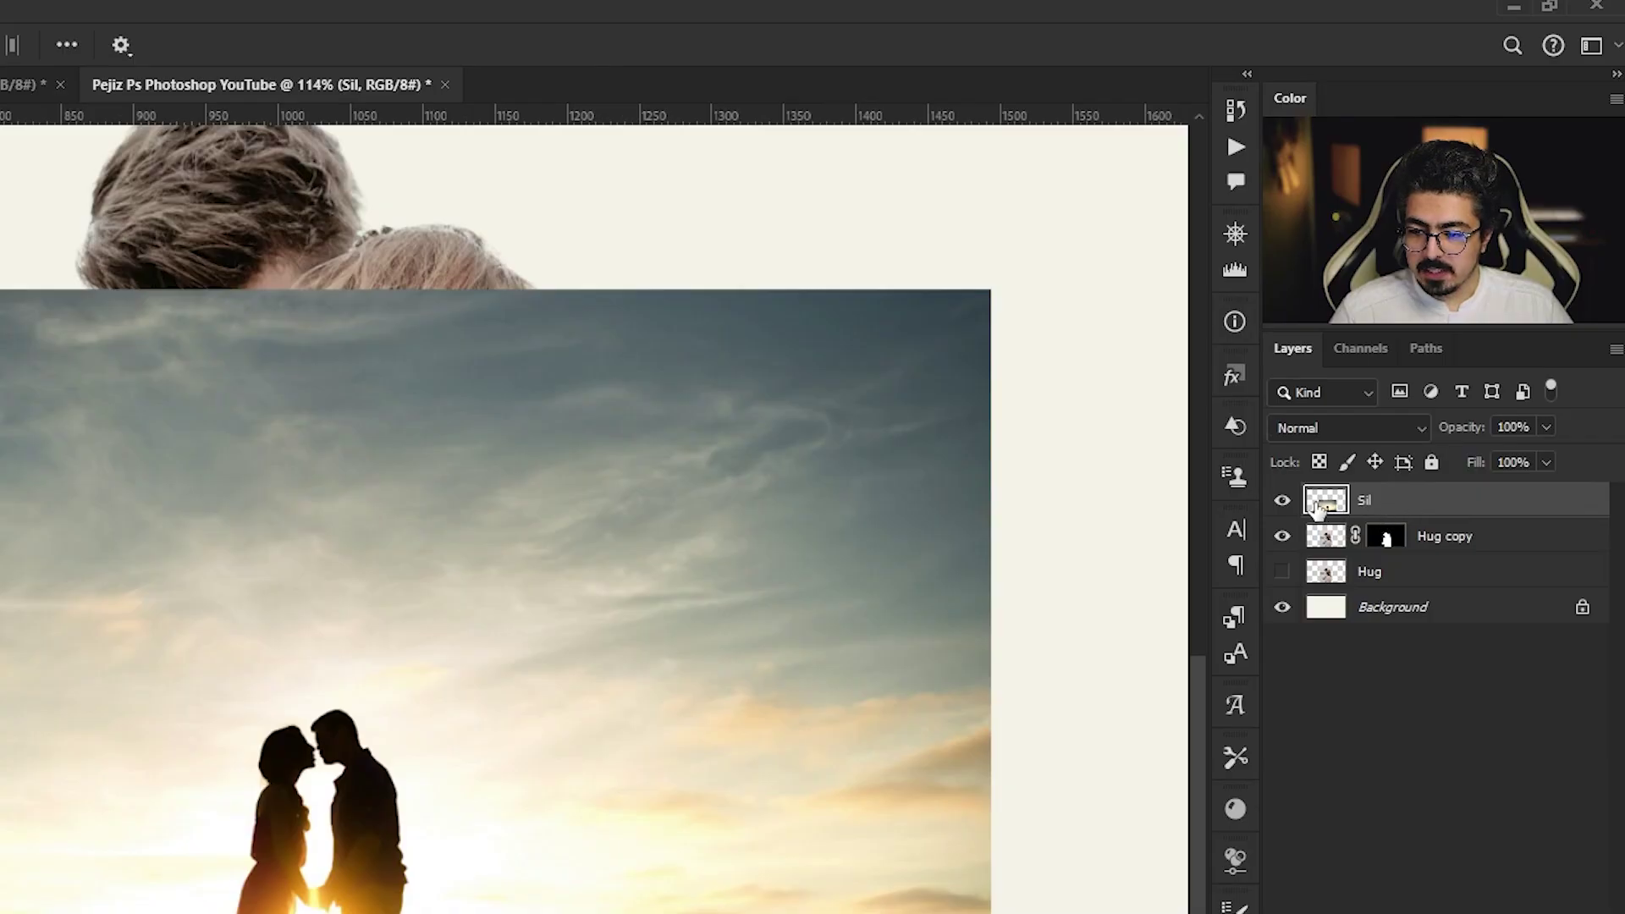
# Clip the Sil layer to the Hug copy layer with a clipping mask
pyautogui.click(1393, 338)
pyautogui.click(1393, 338)
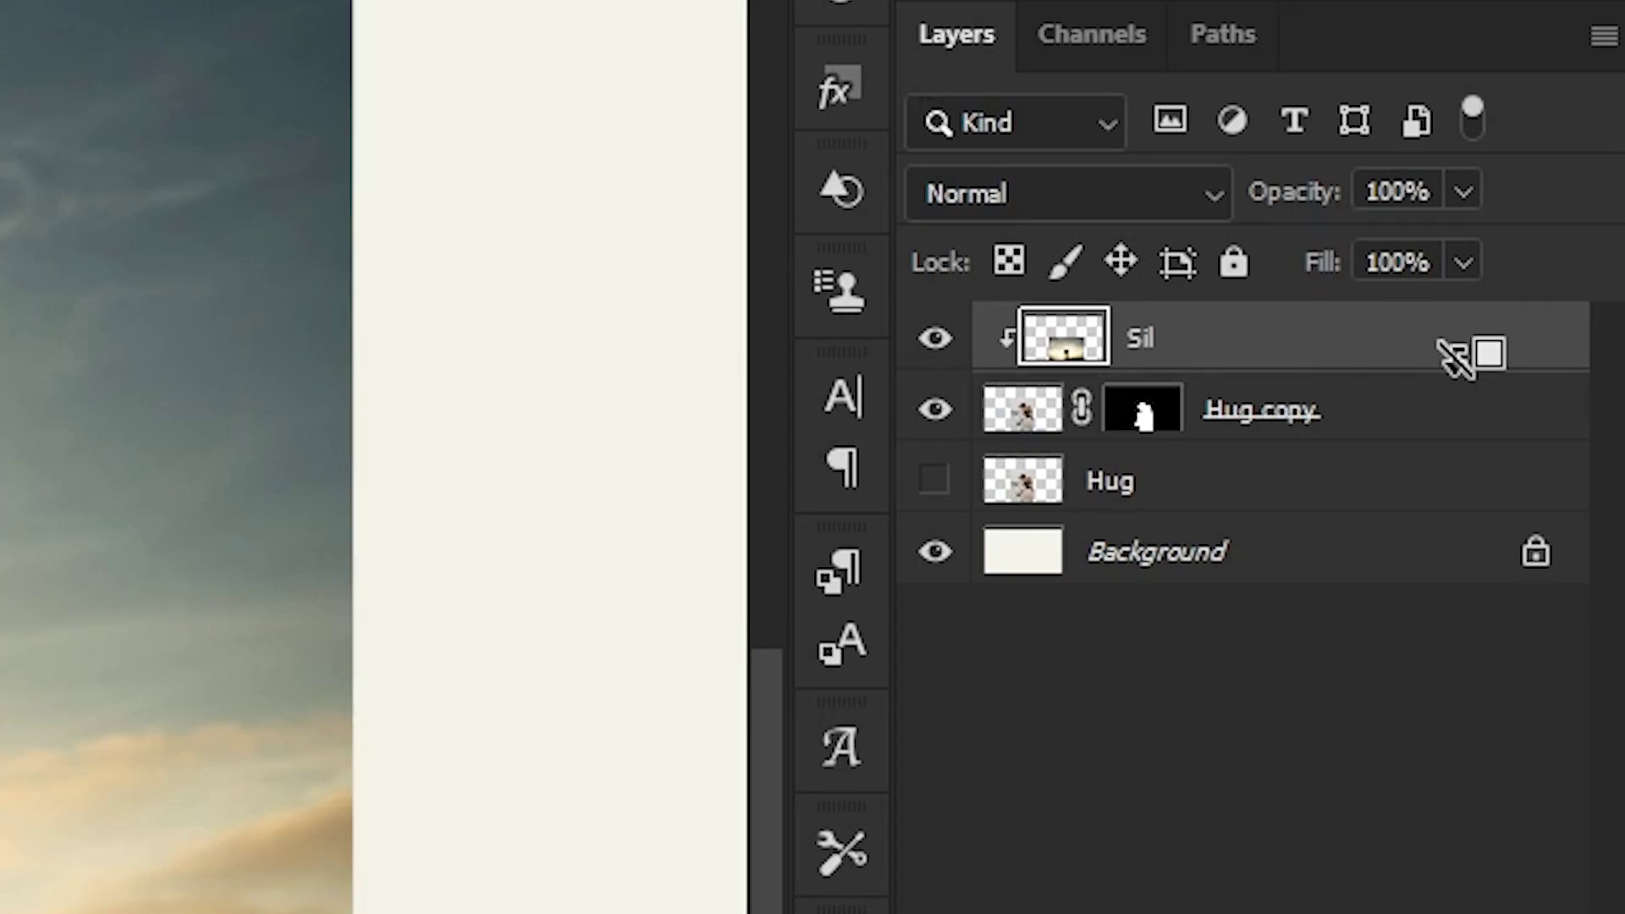
pyautogui.keyDown('alt'); pyautogui.click(1451, 360); pyautogui.keyUp('alt')
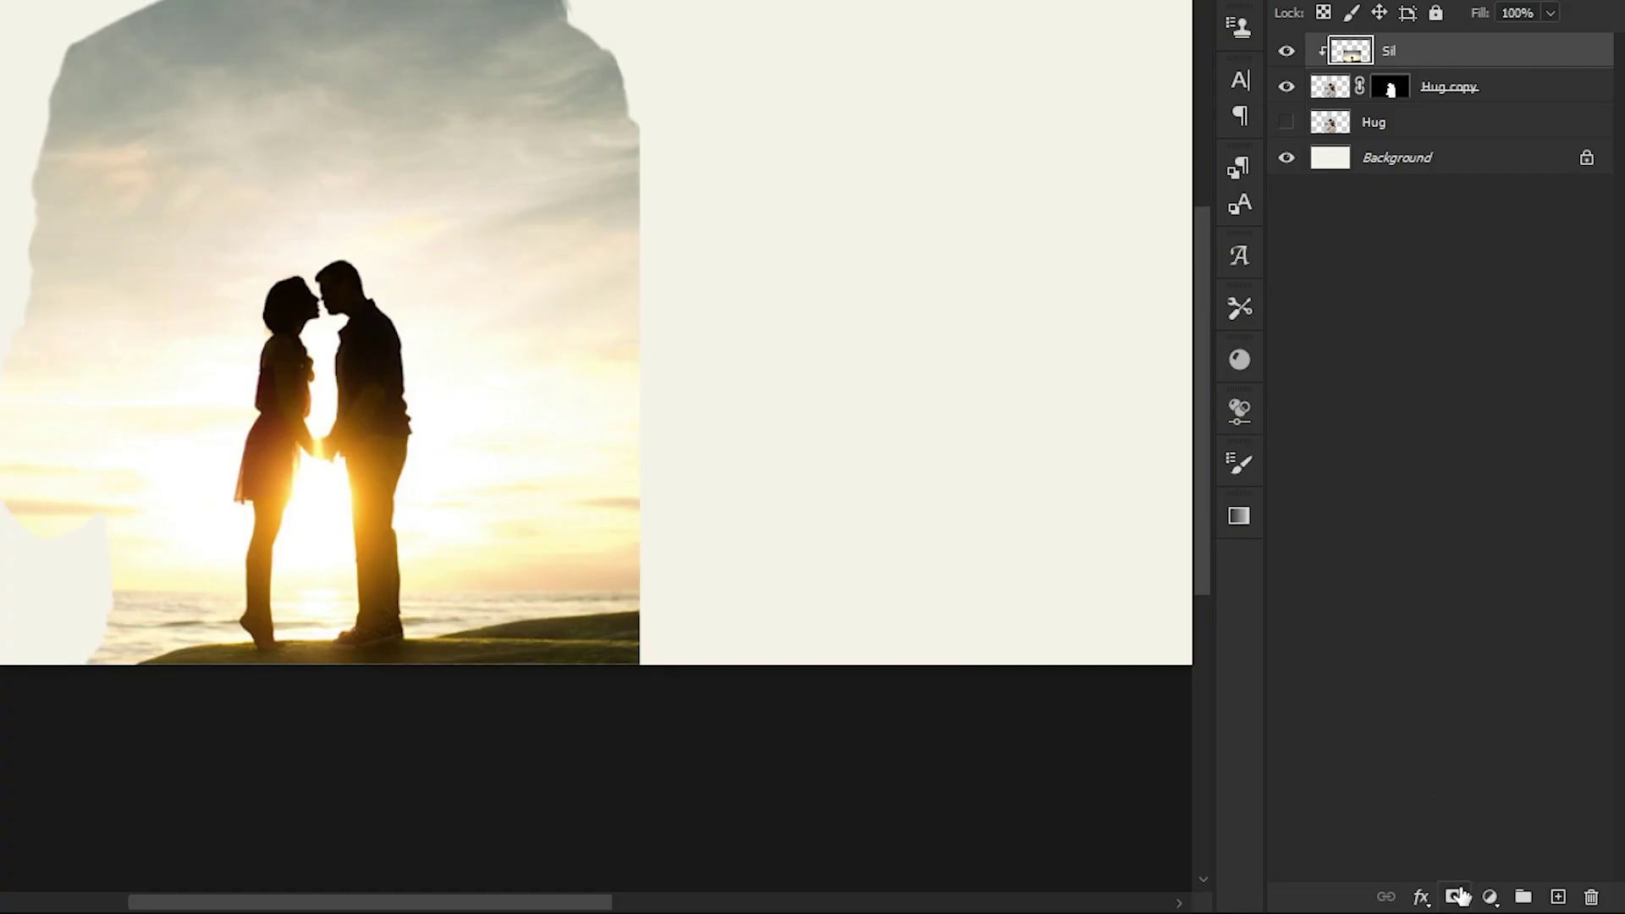
# Add a layer mask to the Sil layer and prepare a soft black brush about 560 px in size
pyautogui.click(1455, 897)
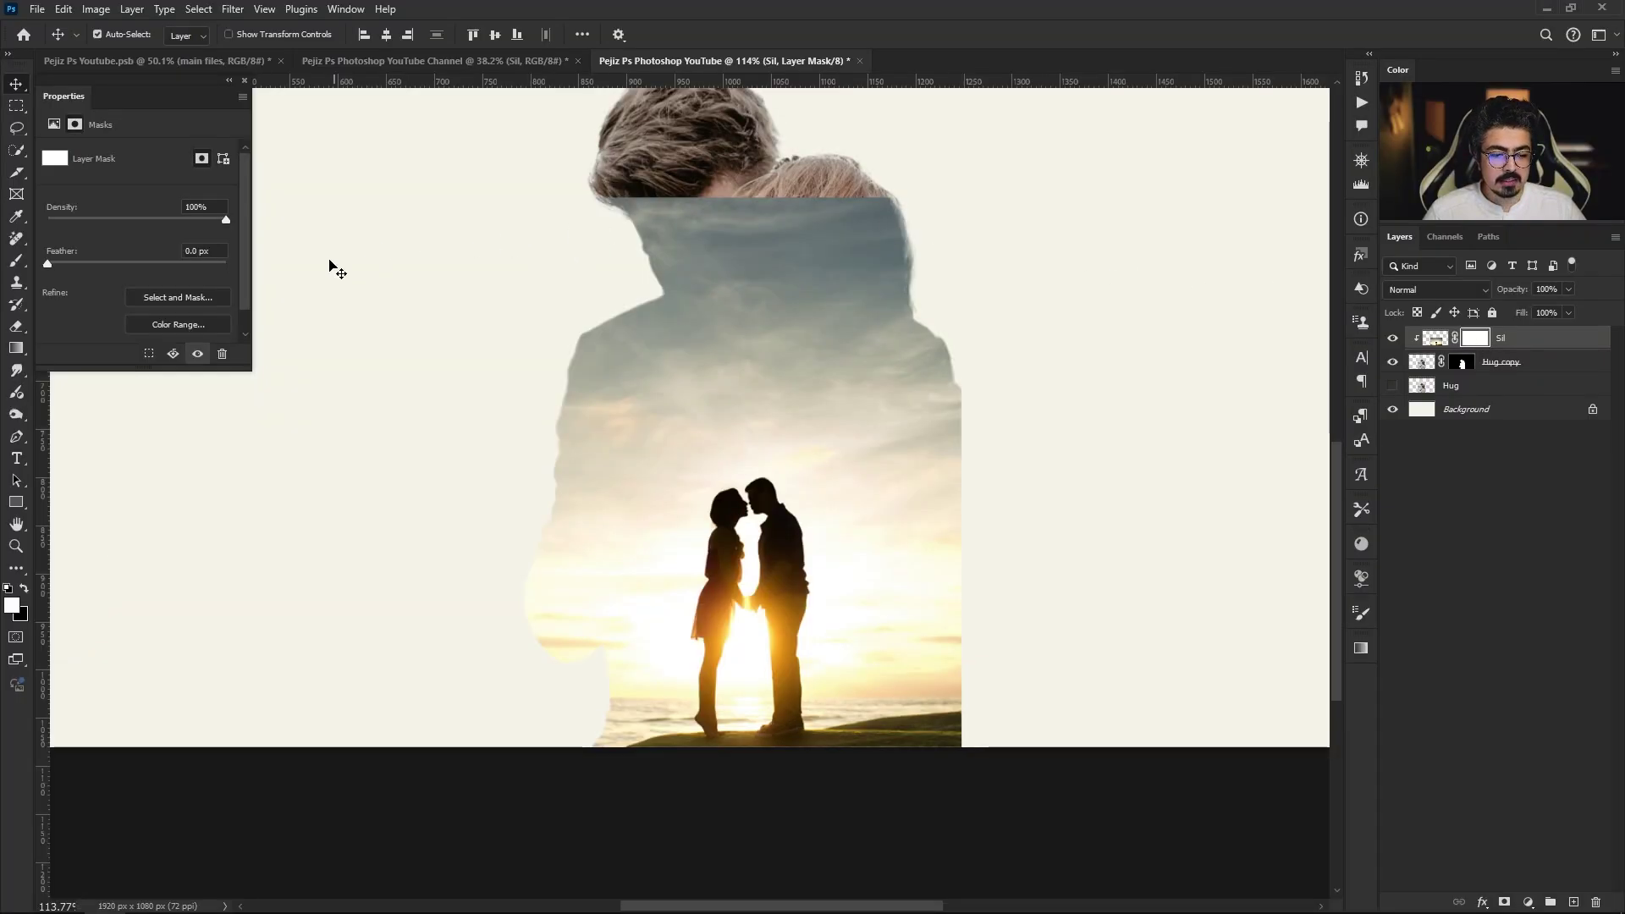
pyautogui.press('b')
pyautogui.rightClick(16, 260)
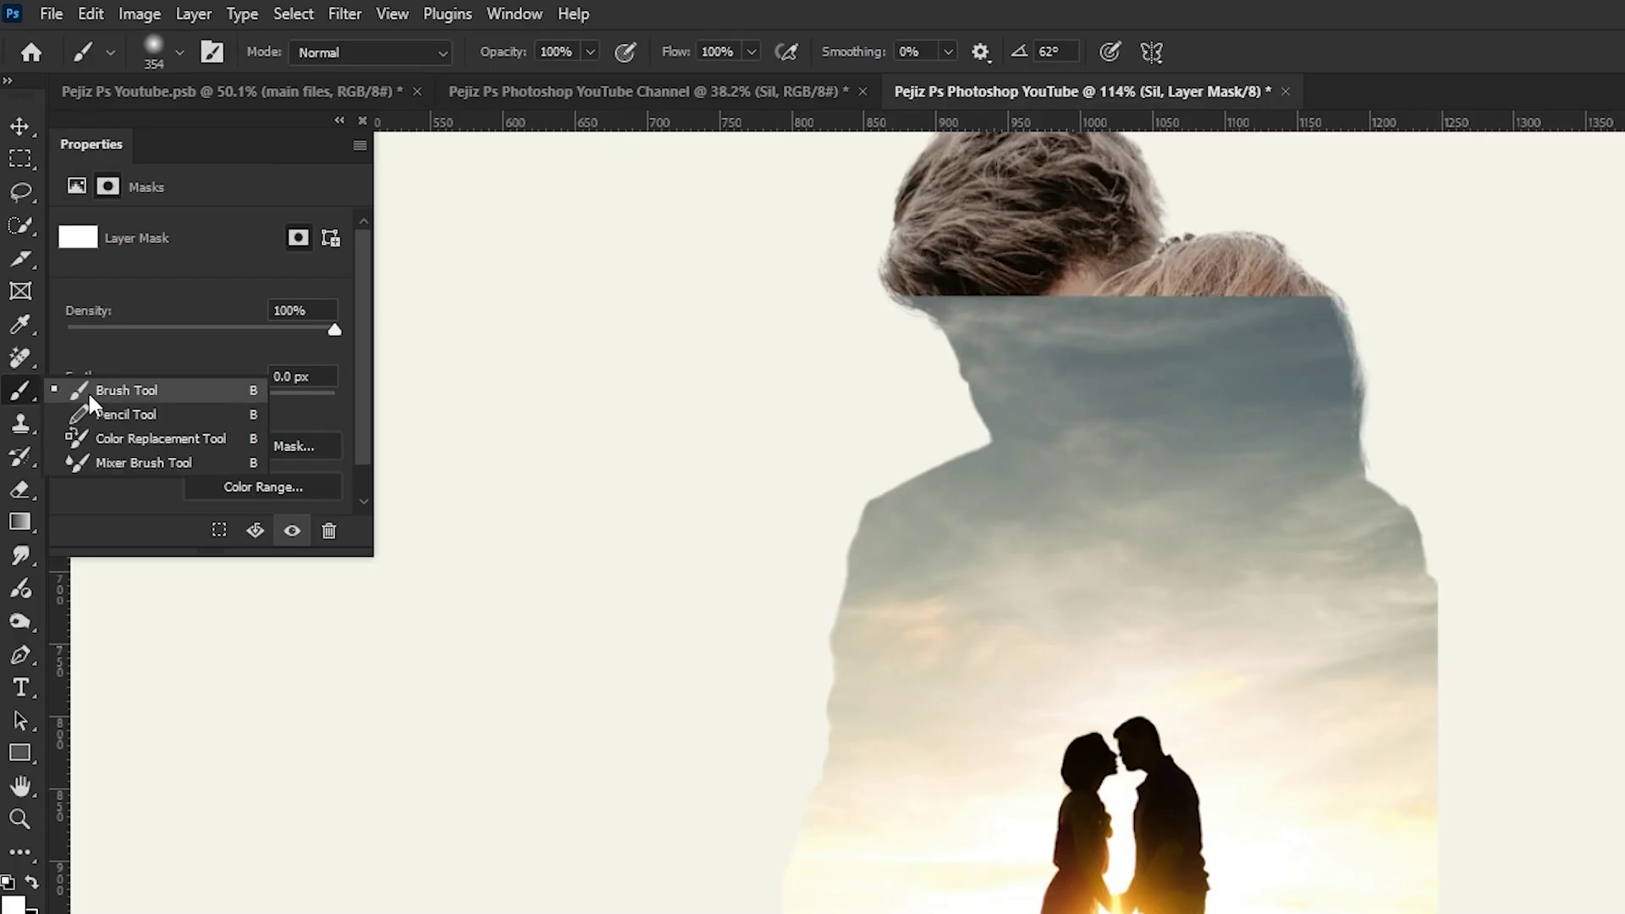
pyautogui.click(89, 391)
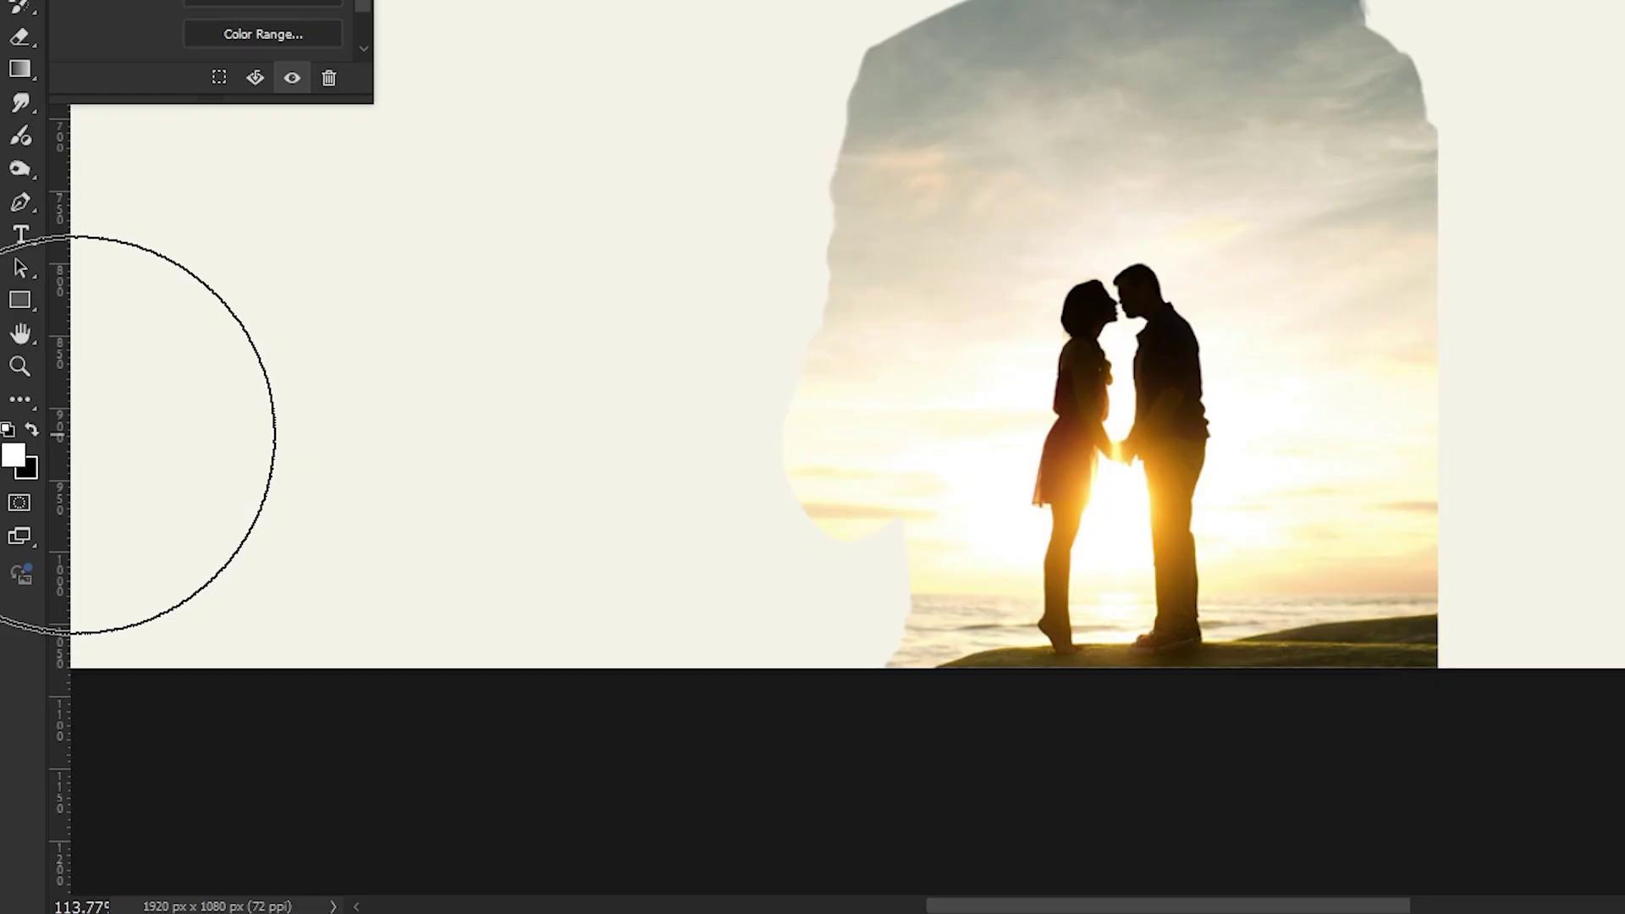
pyautogui.press('x')
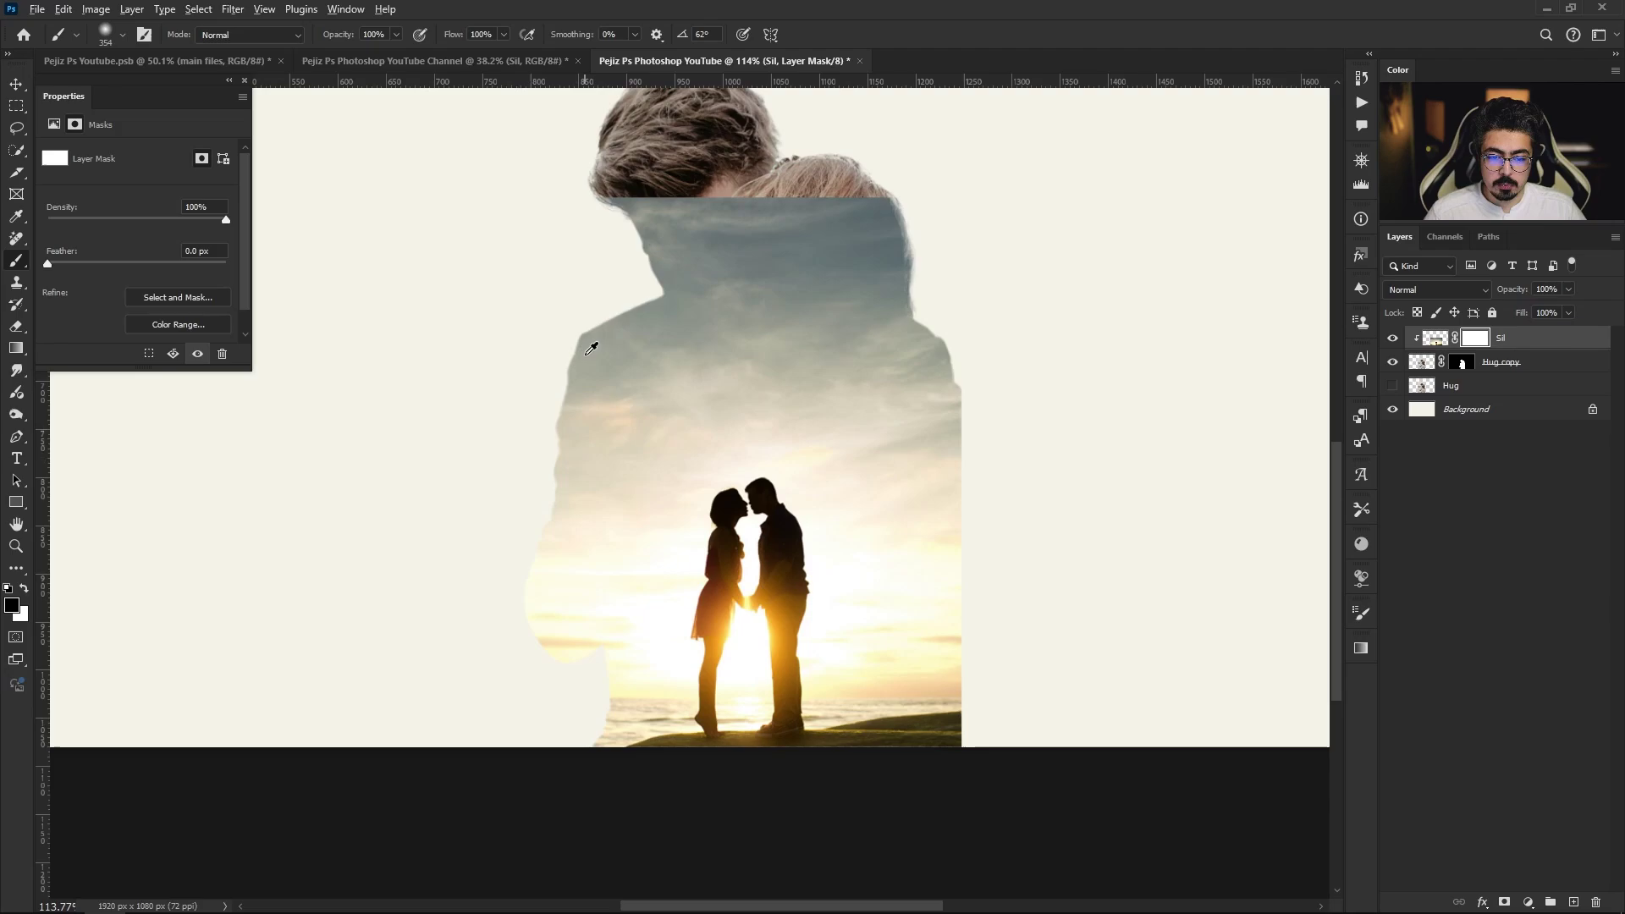
pyautogui.scroll(-5, 592, 348)
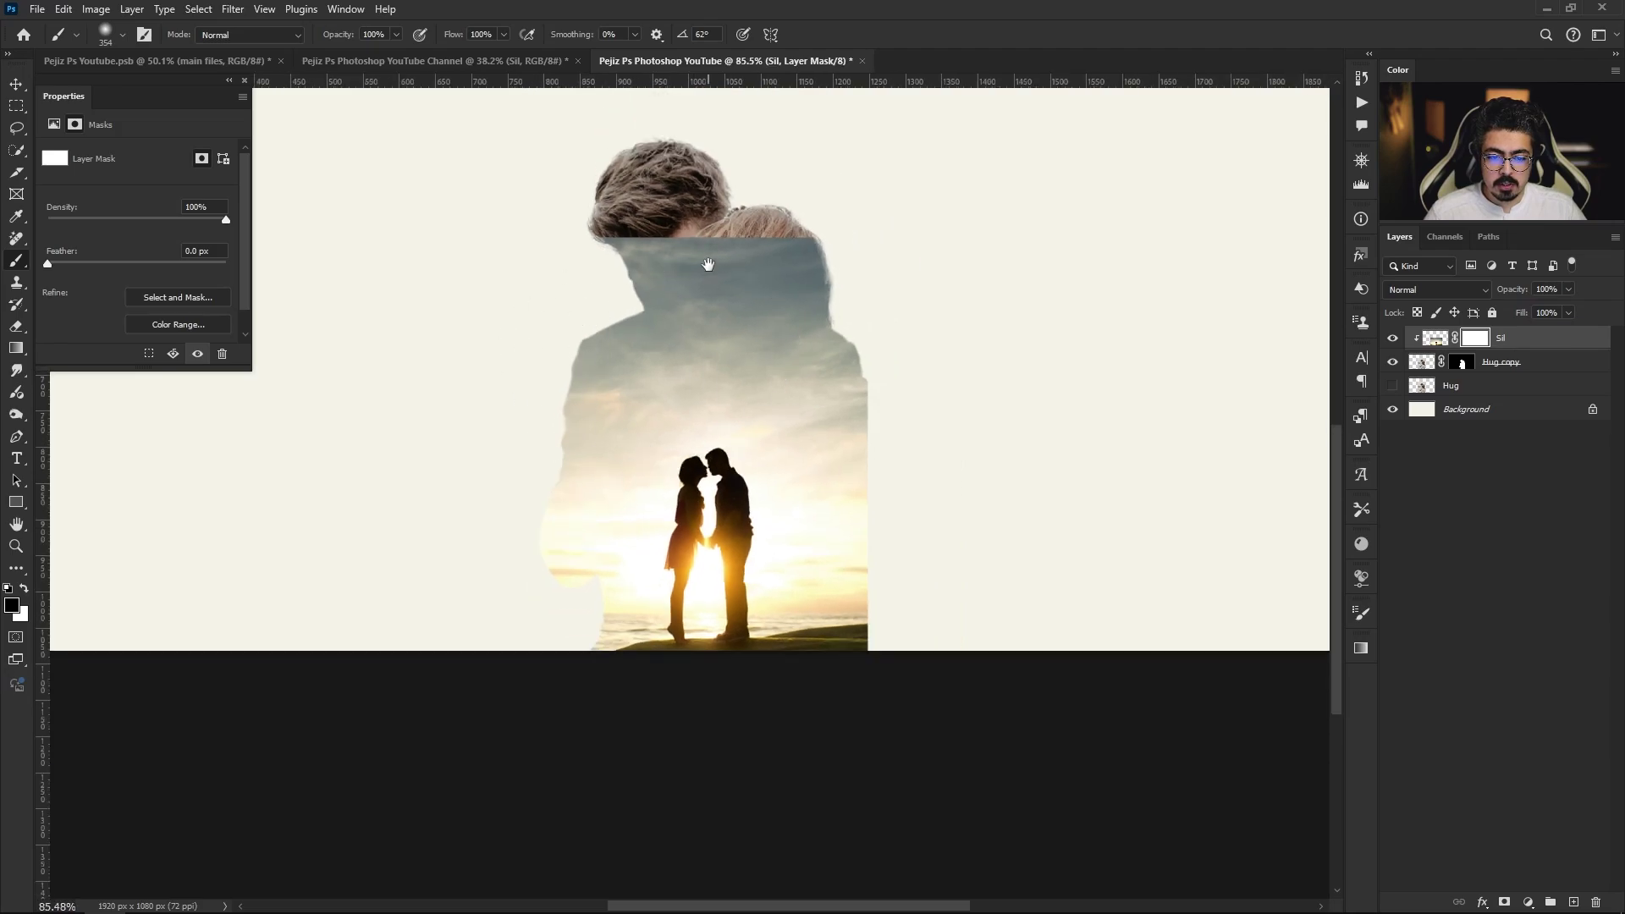
pyautogui.keyDown('alt'); pyautogui.rightClick(733, 279); pyautogui.keyUp('alt')
pyautogui.moveTo(729, 275)
pyautogui.mouseDown()
pyautogui.moveTo(806, 227)
pyautogui.moveTo(770, 307)
pyautogui.mouseUp()
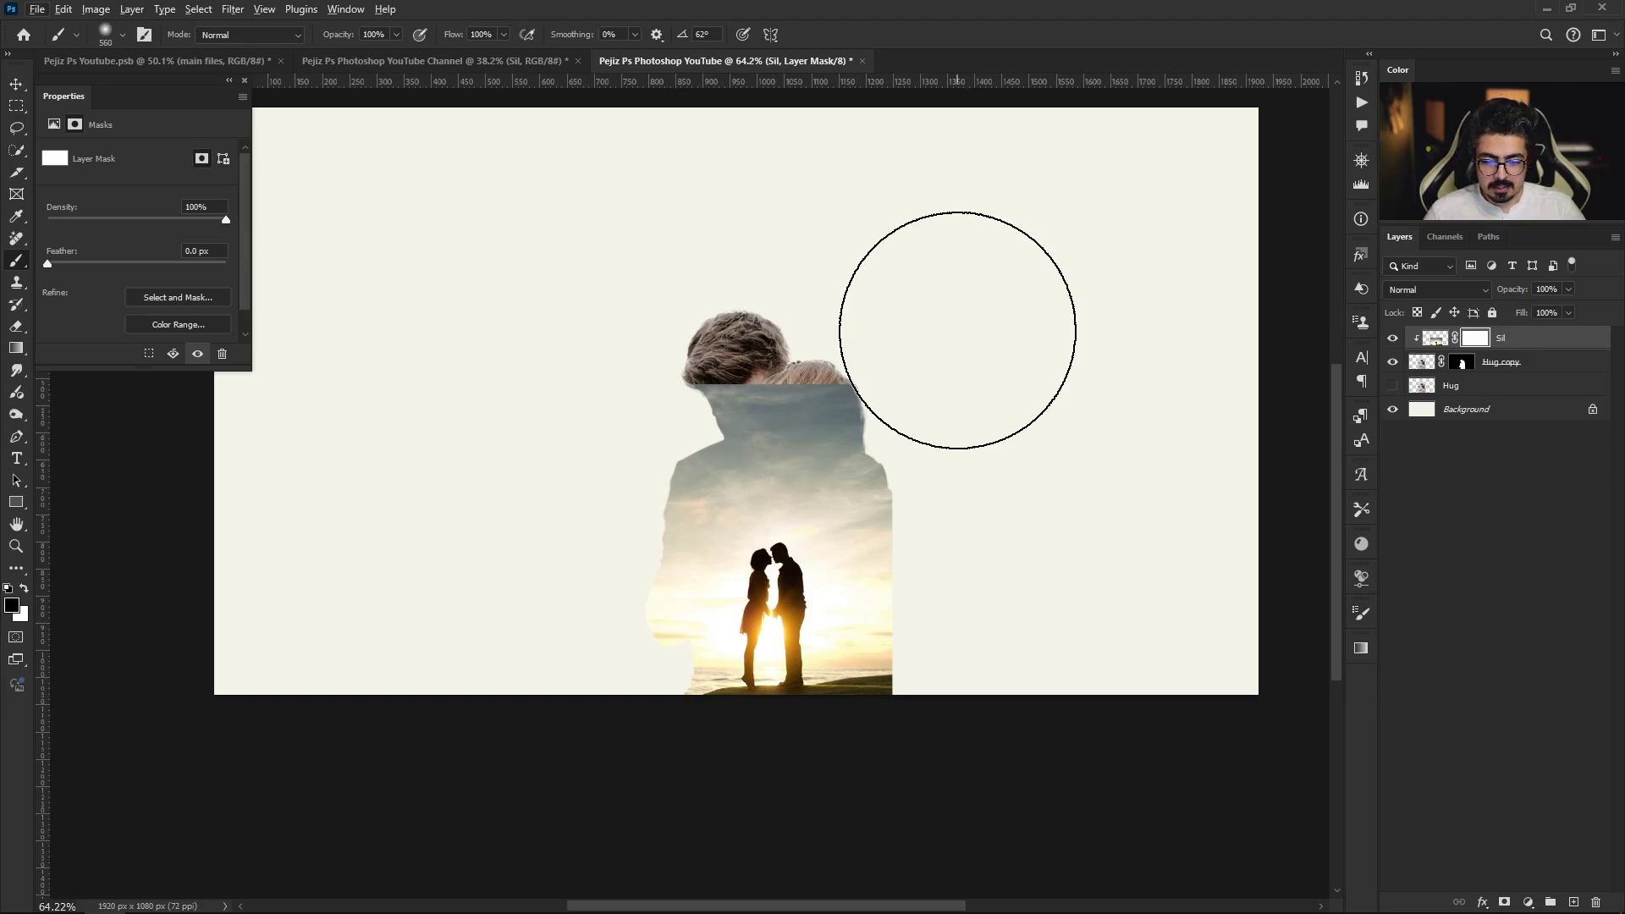
# Paint black on the Sil mask to reveal the couple's heads, shoulders and hands, fading the sky into their bodies
pyautogui.moveTo(838, 288); pyautogui.dragTo(719, 211)
pyautogui.moveTo(648, 315)
pyautogui.mouseDown()
pyautogui.moveTo(913, 371)
pyautogui.moveTo(678, 419)
pyautogui.mouseUp()
pyautogui.moveTo(757, 331); pyautogui.dragTo(835, 260)
pyautogui.moveTo(706, 269)
pyautogui.mouseDown()
pyautogui.moveTo(863, 301)
pyautogui.moveTo(607, 352)
pyautogui.moveTo(904, 338)
pyautogui.mouseUp()
pyautogui.press('v')
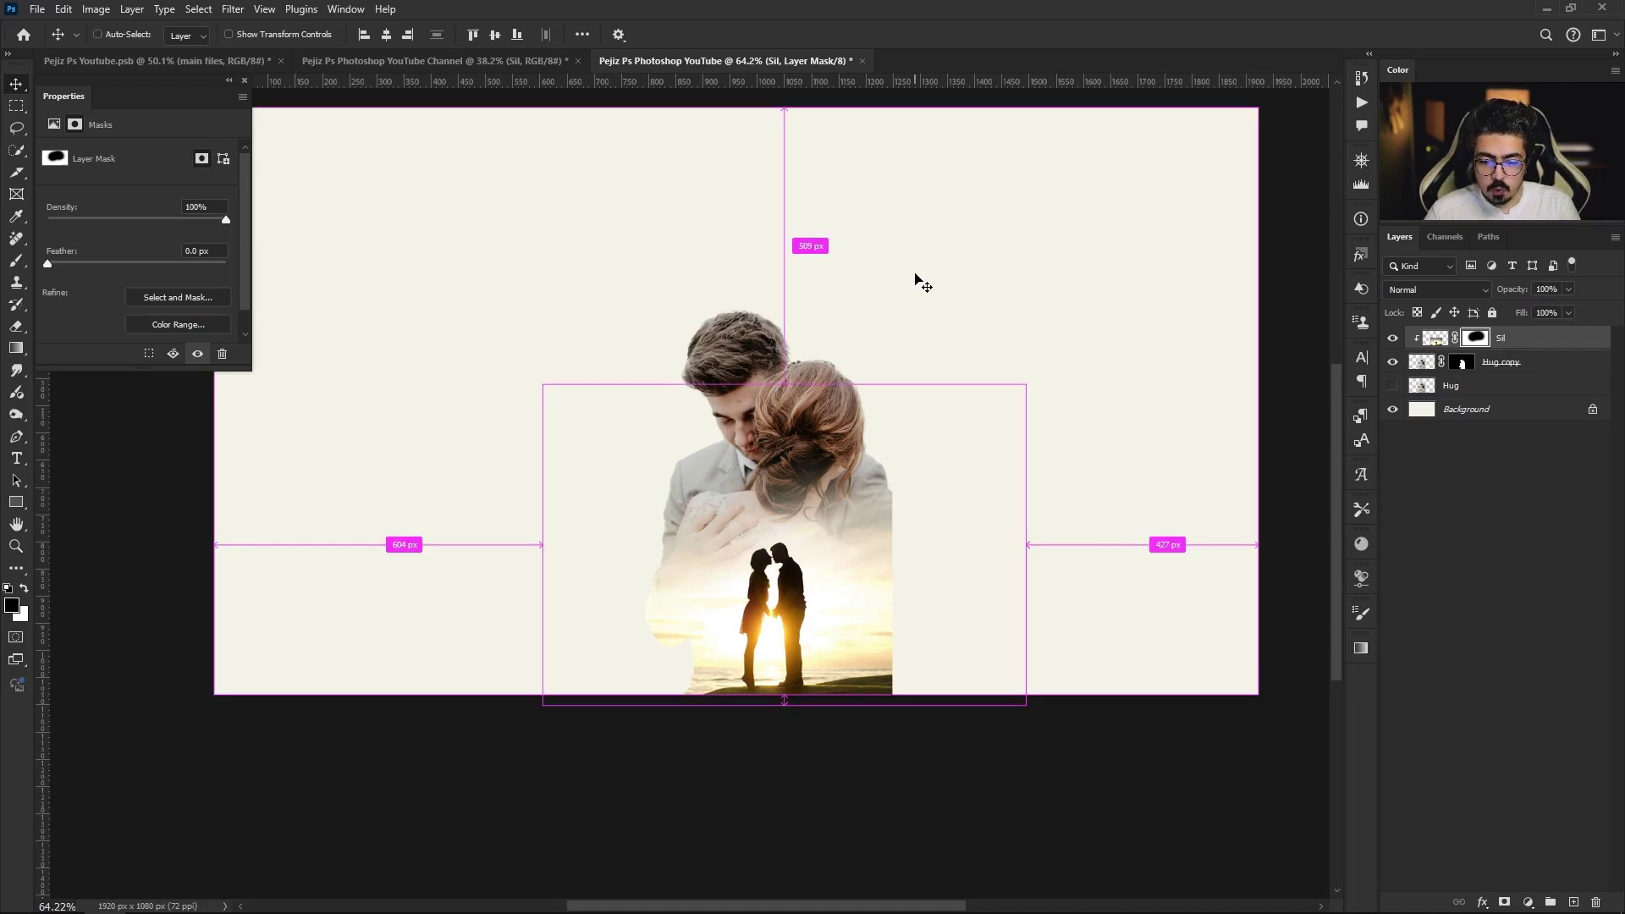
pyautogui.scroll(1, 918, 281)
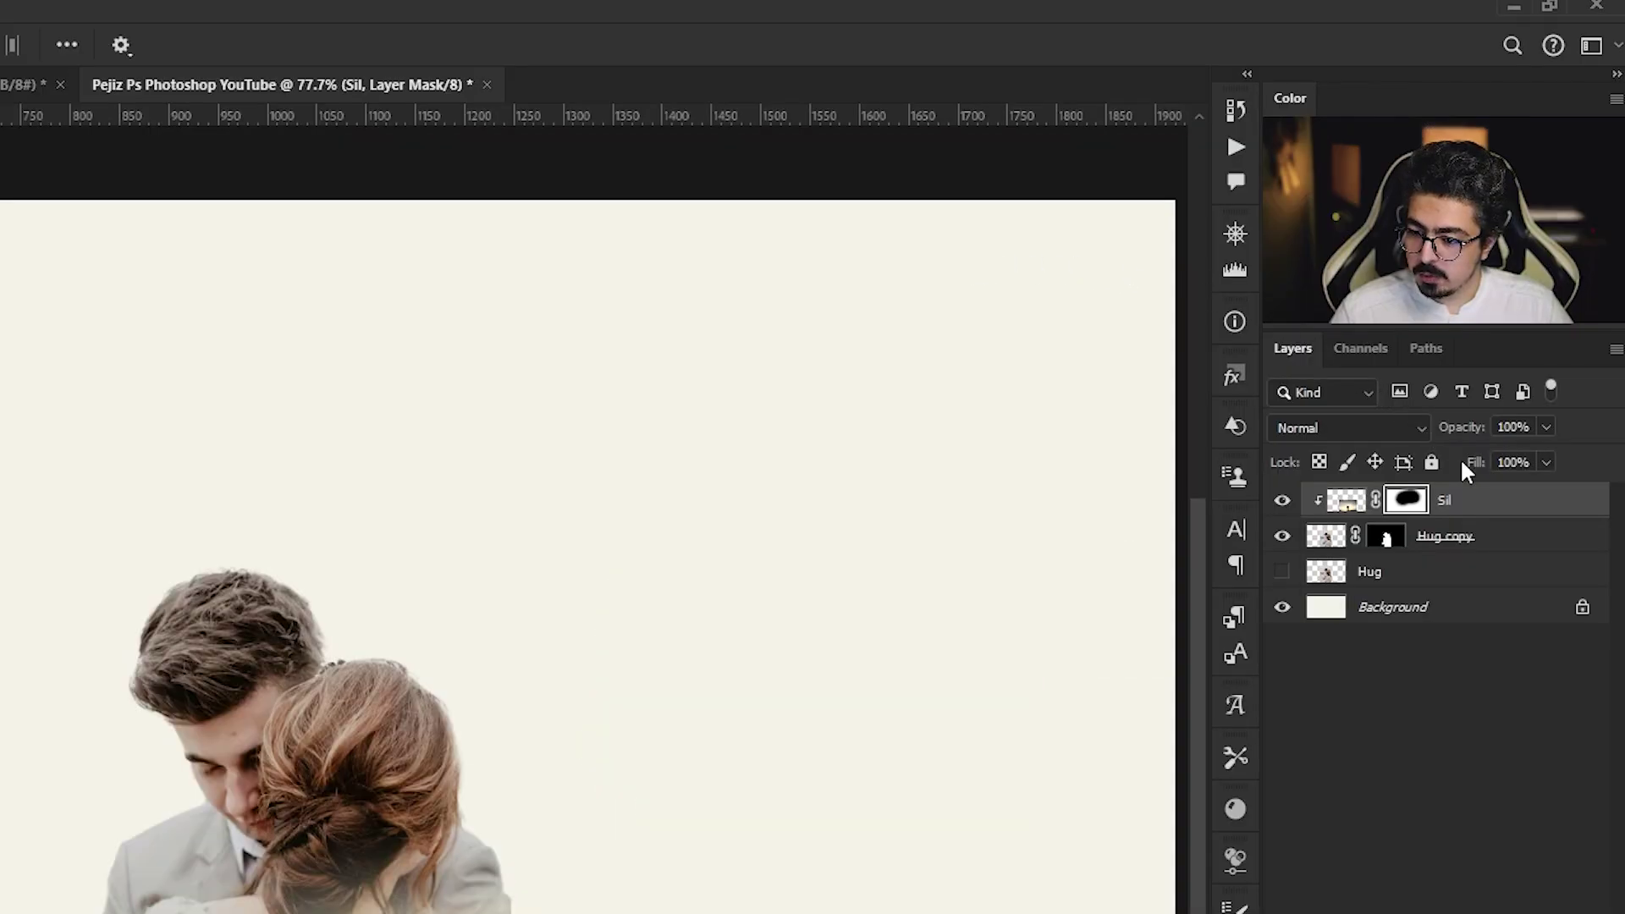
# Target the Sil layer's image instead of its mask and slightly lower the layer's opacity to blend in the sunset
pyautogui.hotkey('ctrl', '2')
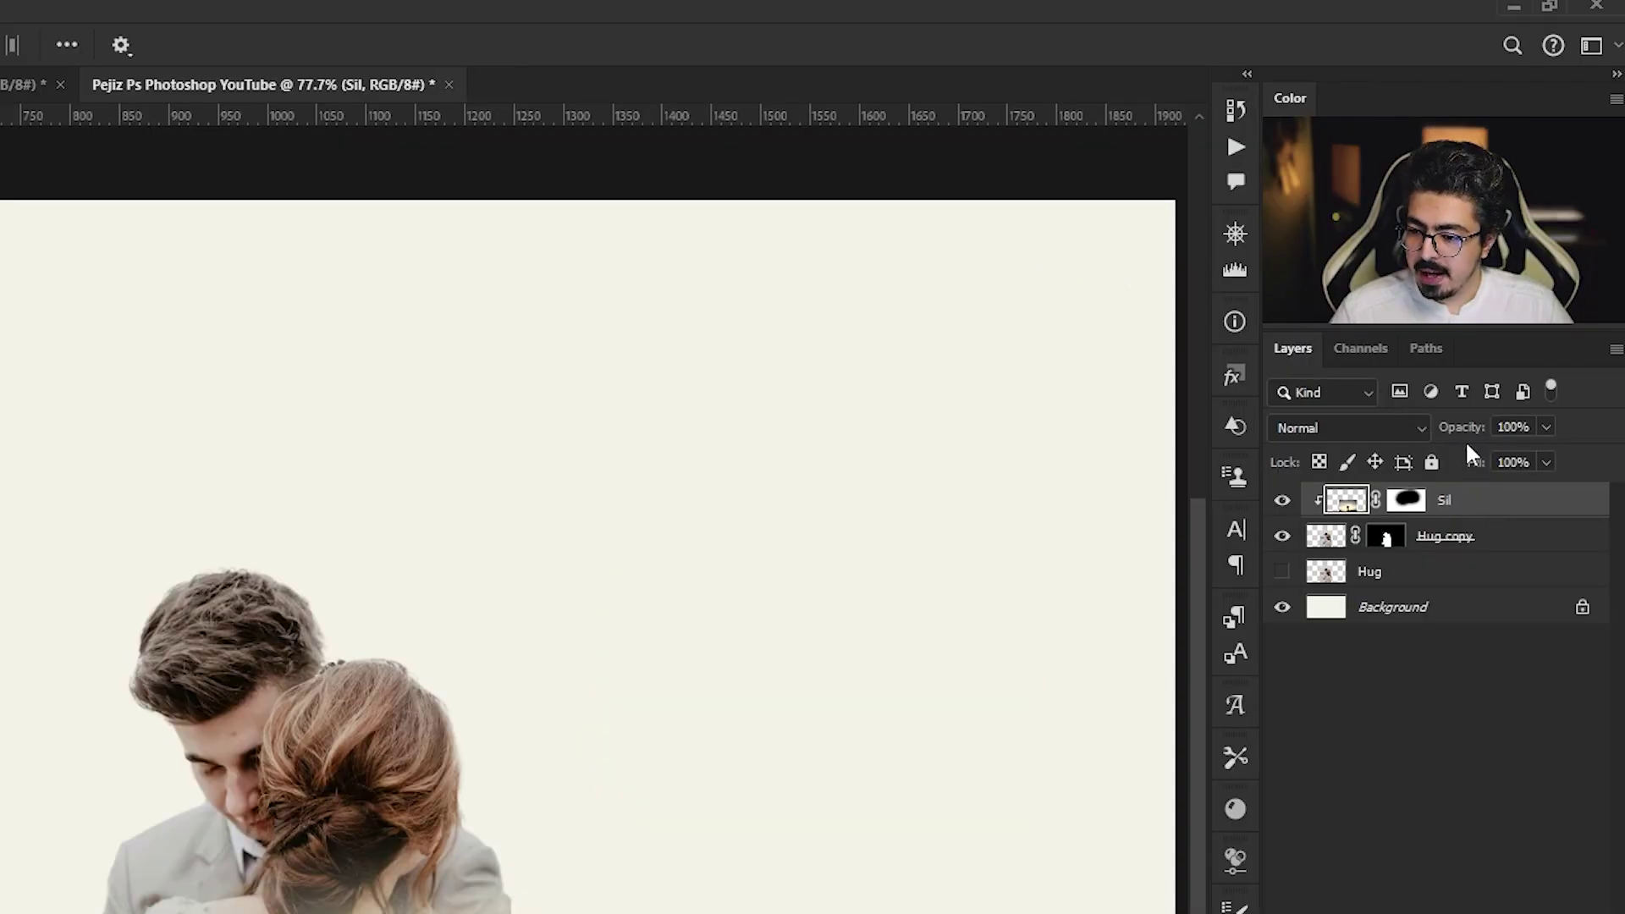
pyautogui.moveTo(1465, 432); pyautogui.dragTo(1450, 432)
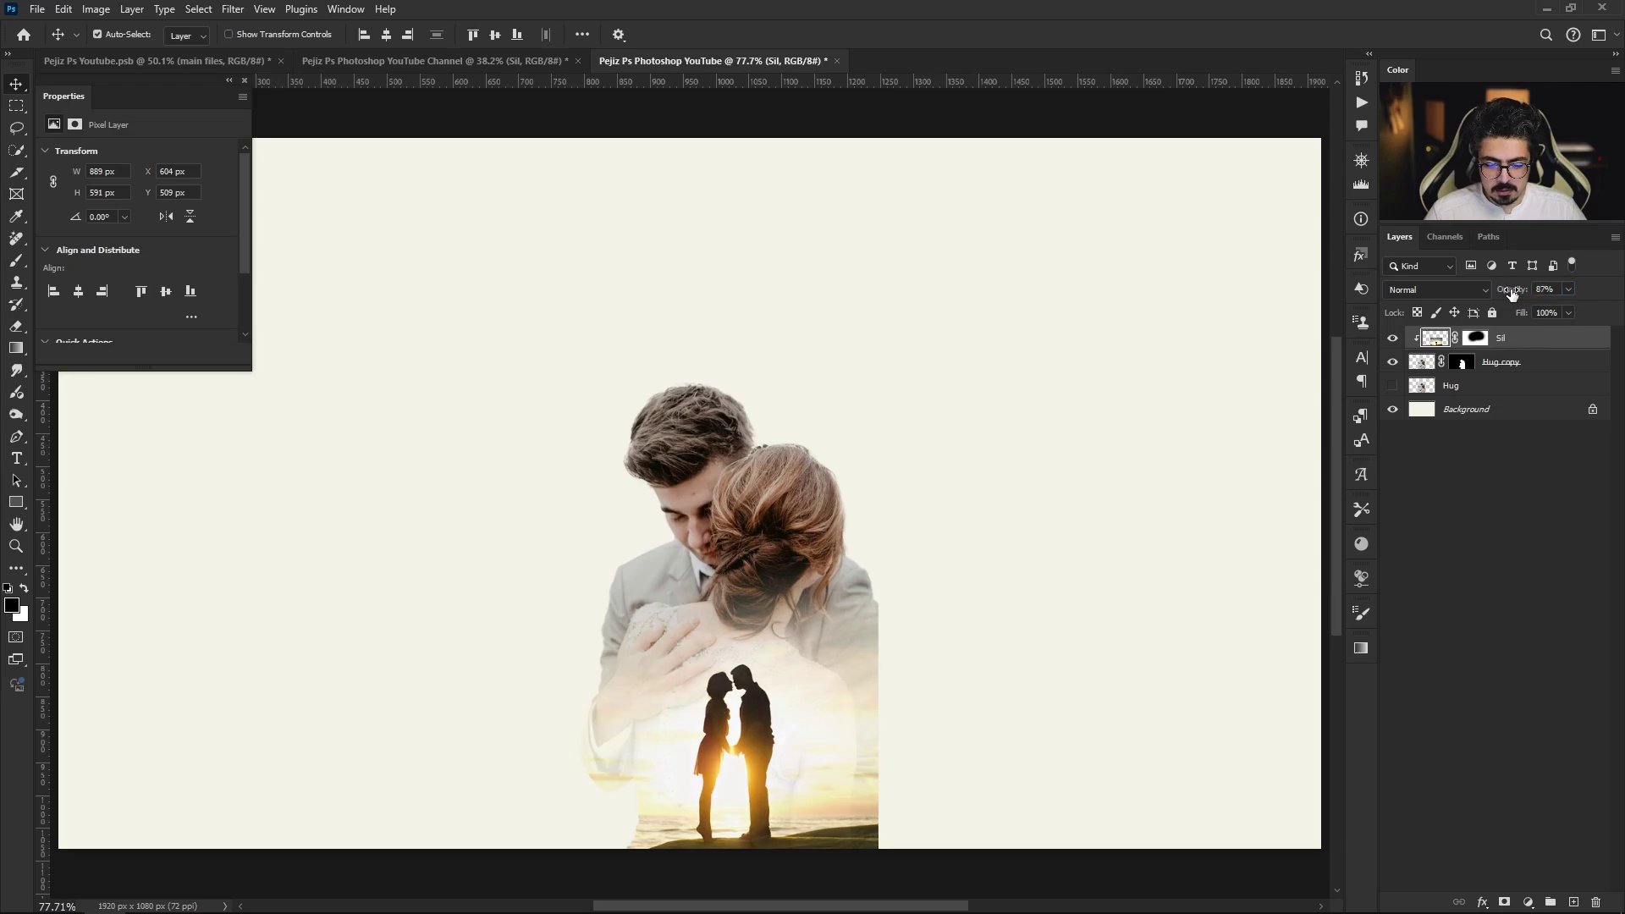
pyautogui.moveTo(1512, 292); pyautogui.dragTo(1502, 293)
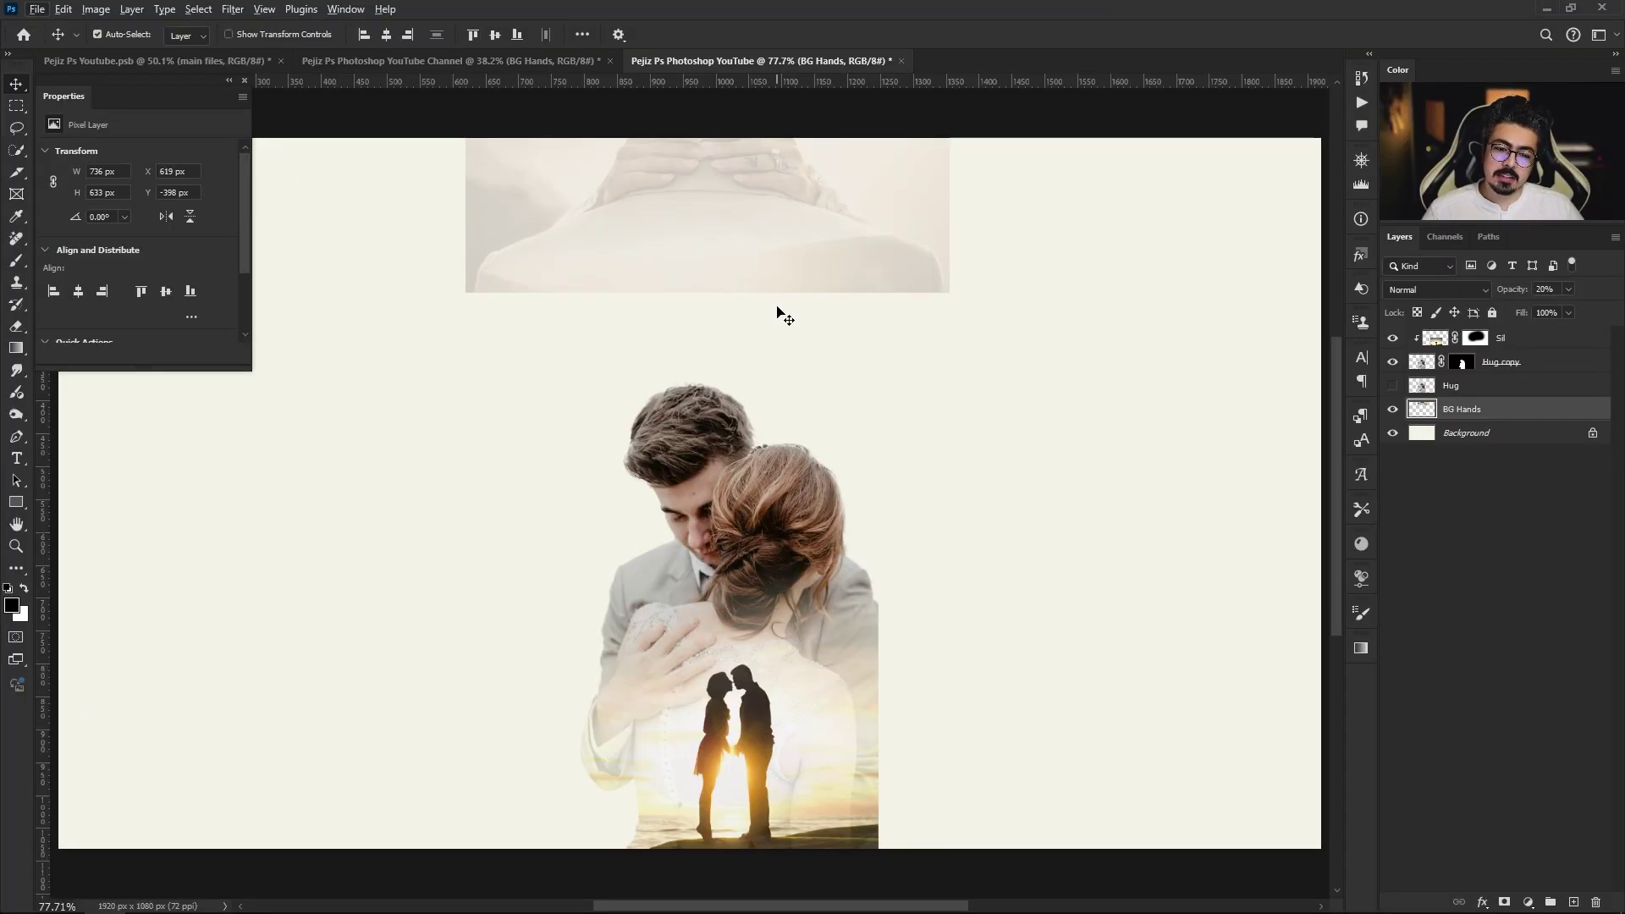
# Scale the BG Hands layer to about 283% so it spans the canvas width, centred behind the couple's heads in the upper part
pyautogui.press('ctrl')
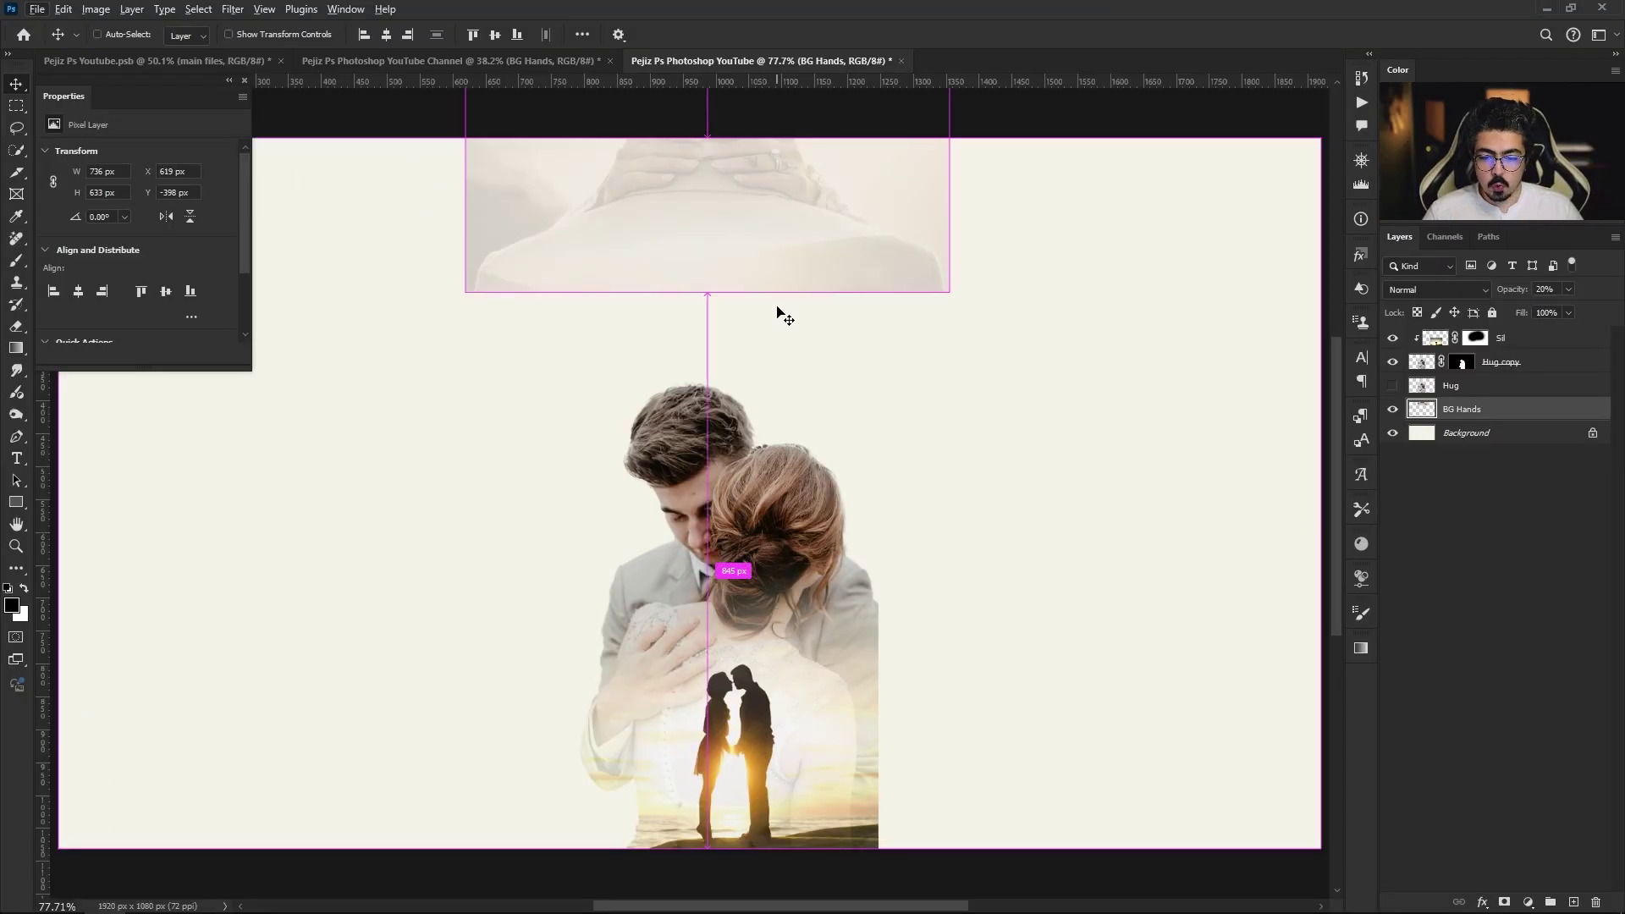
pyautogui.hotkey('ctrl', 't')
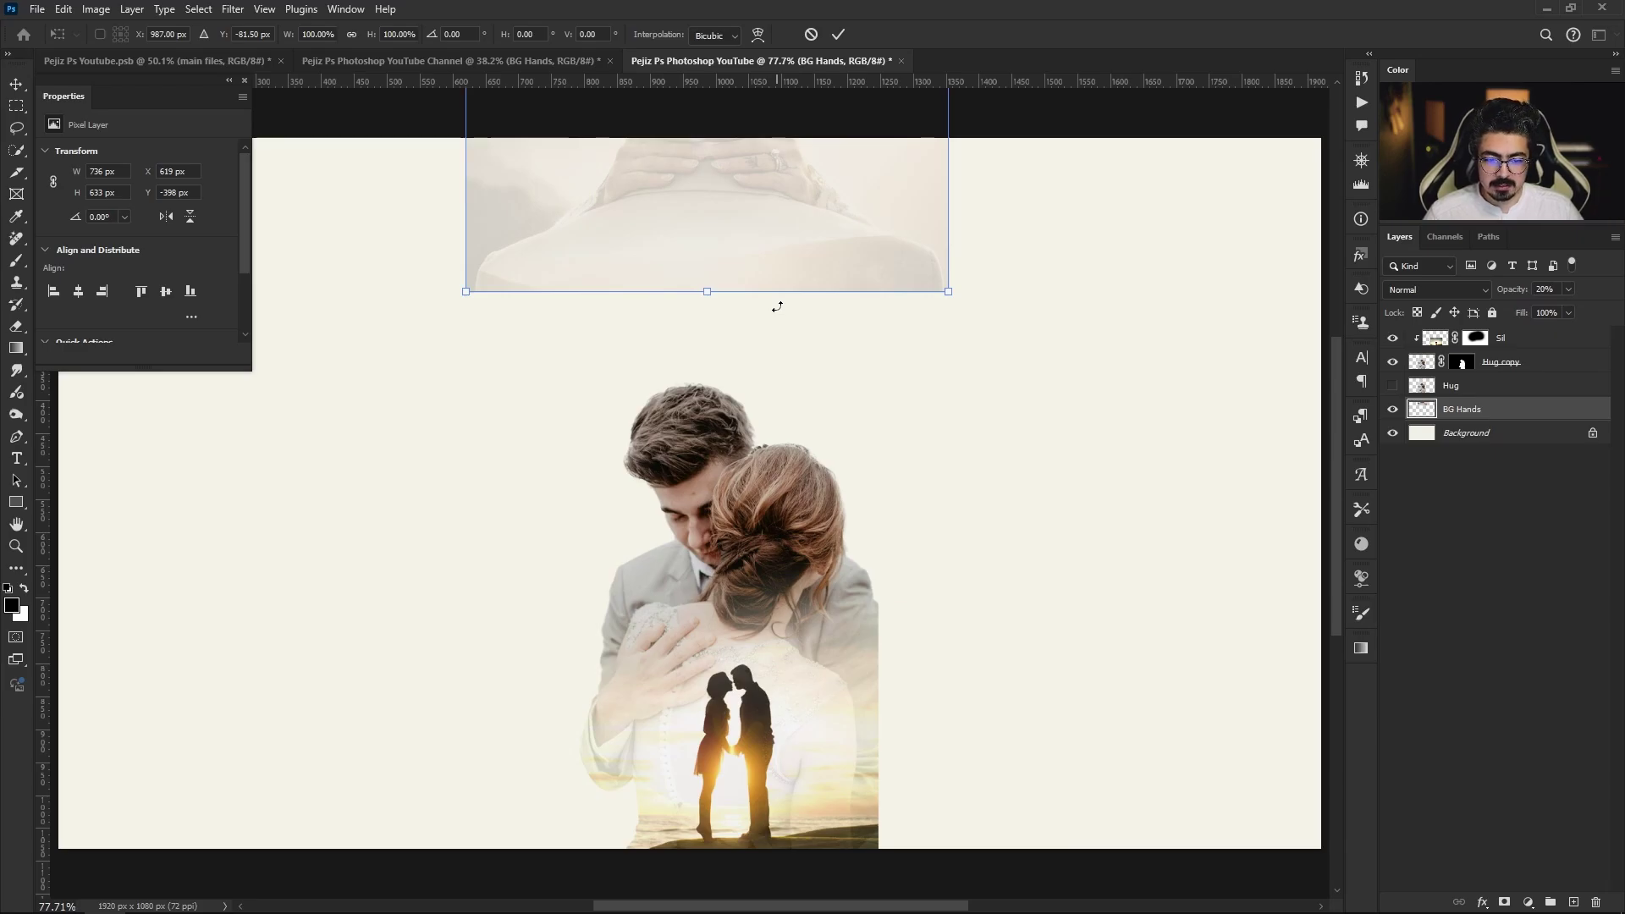
pyautogui.scroll(-2, 777, 307)
pyautogui.moveTo(728, 296); pyautogui.dragTo(745, 363)
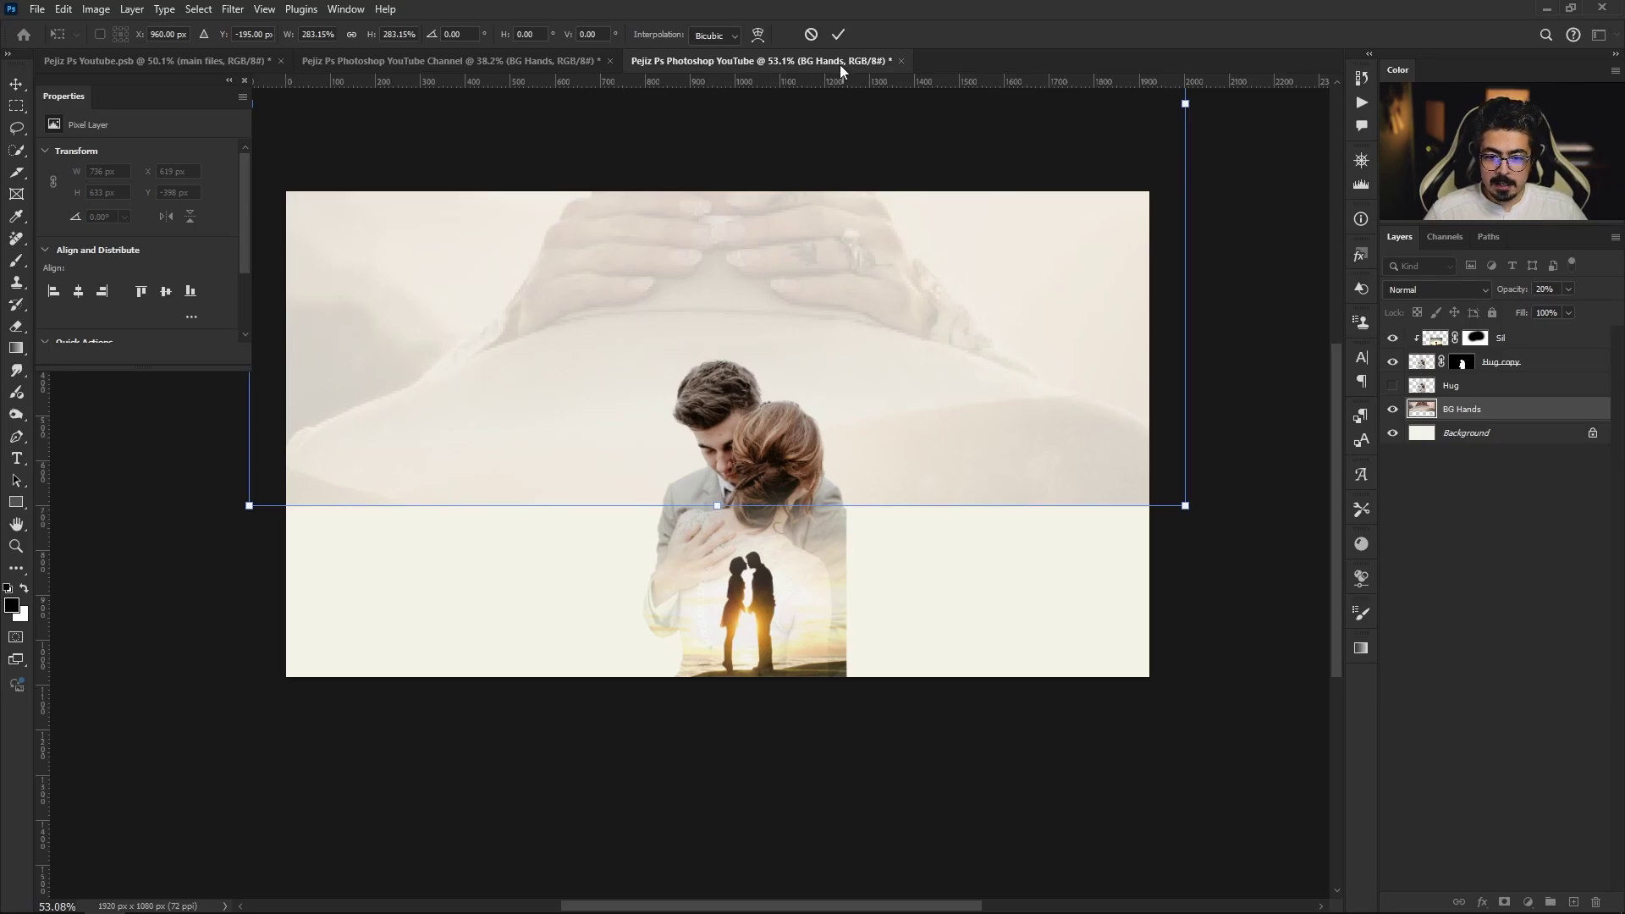
pyautogui.click(838, 34)
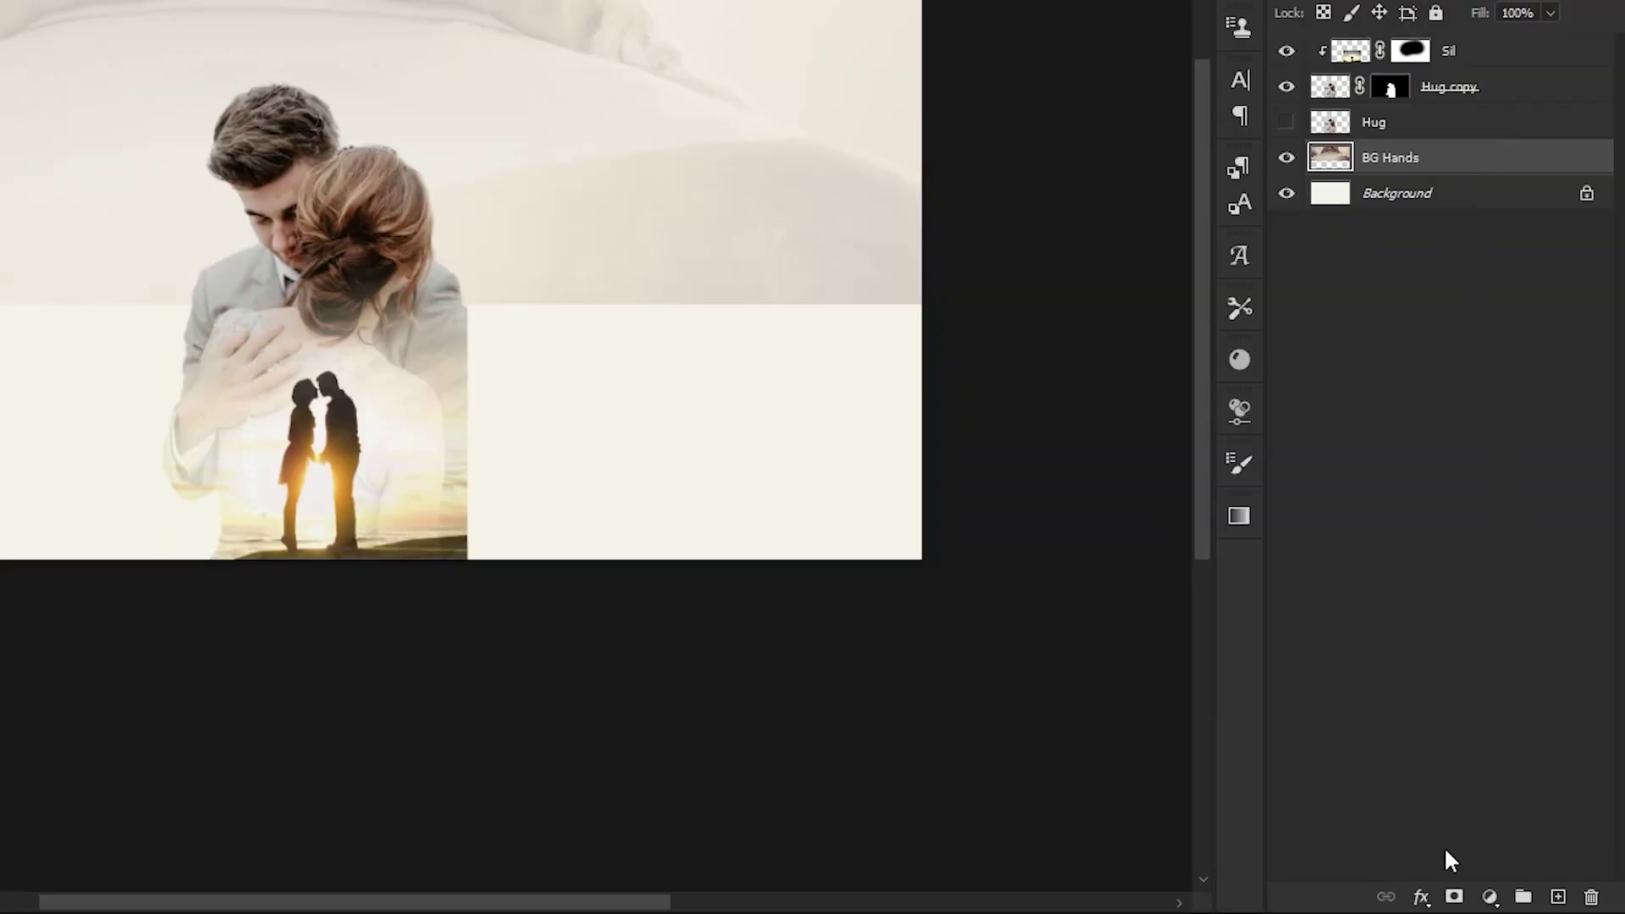
# Add a layer mask to BG Hands, fade out the photo's lower edge with a Black, White linear gradient, and compare the masked result
pyautogui.click(1454, 897)
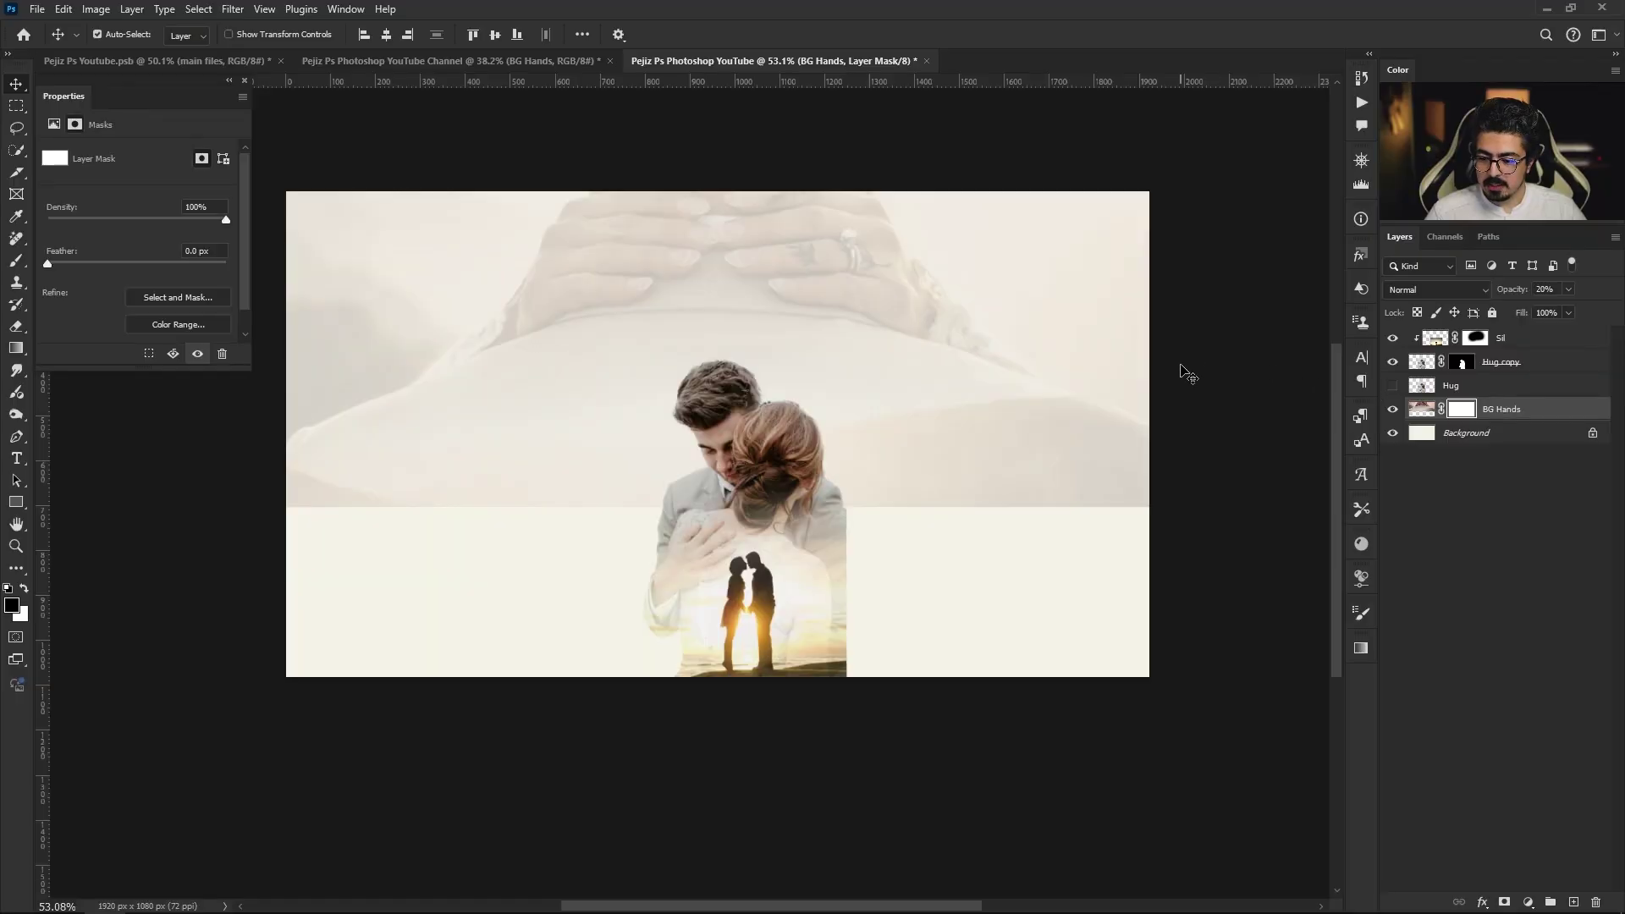
pyautogui.press('g')
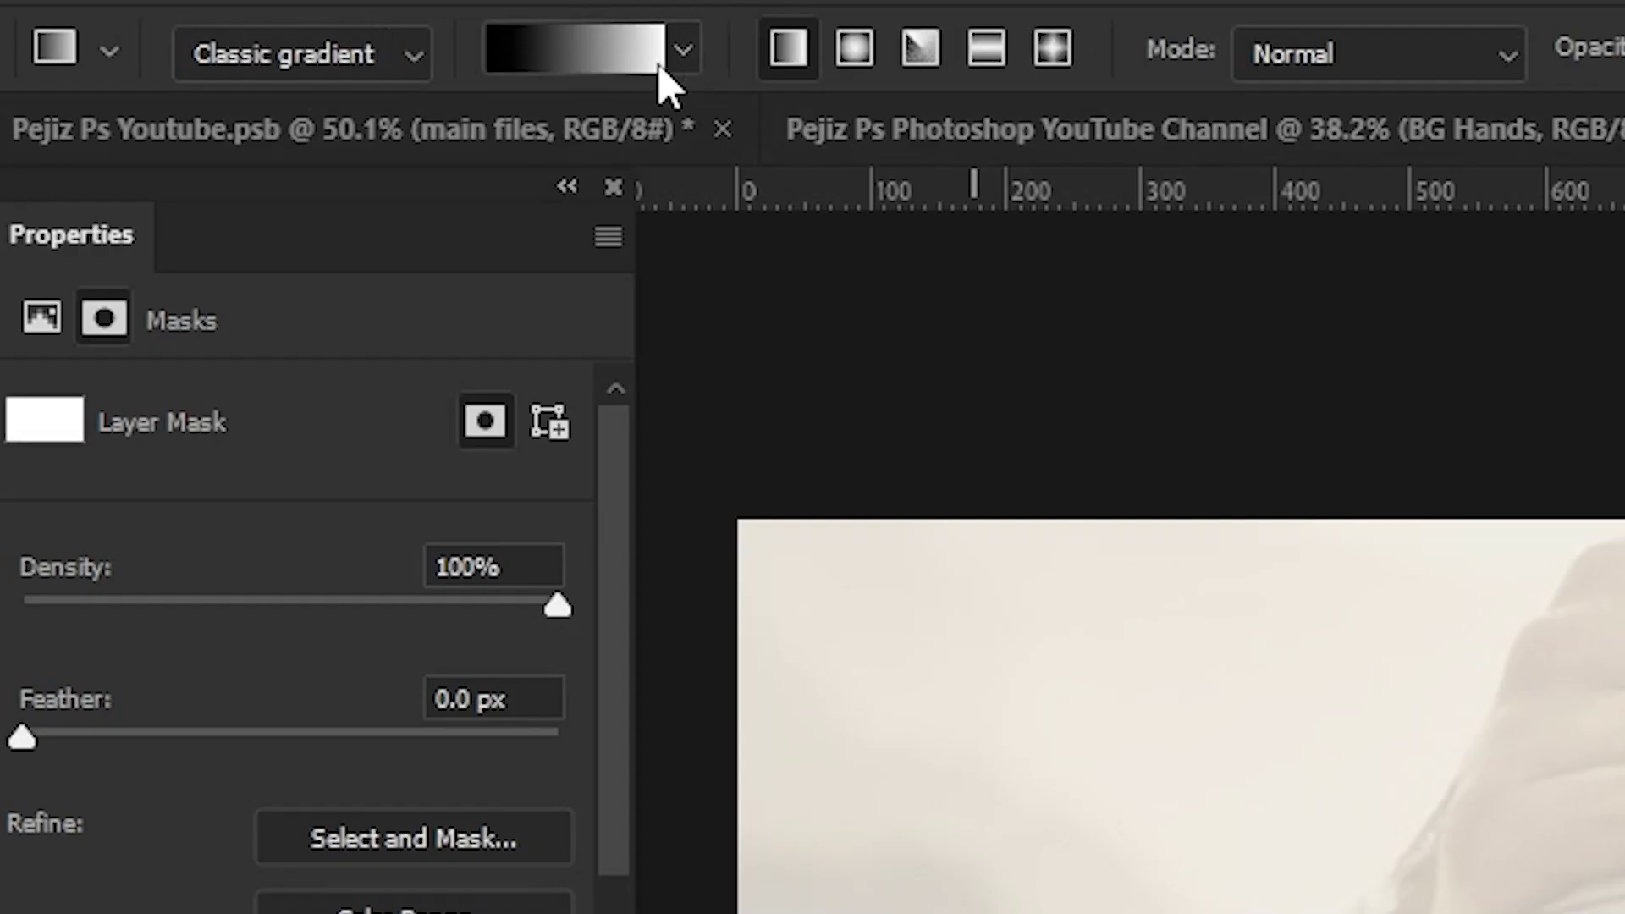
pyautogui.click(253, 37)
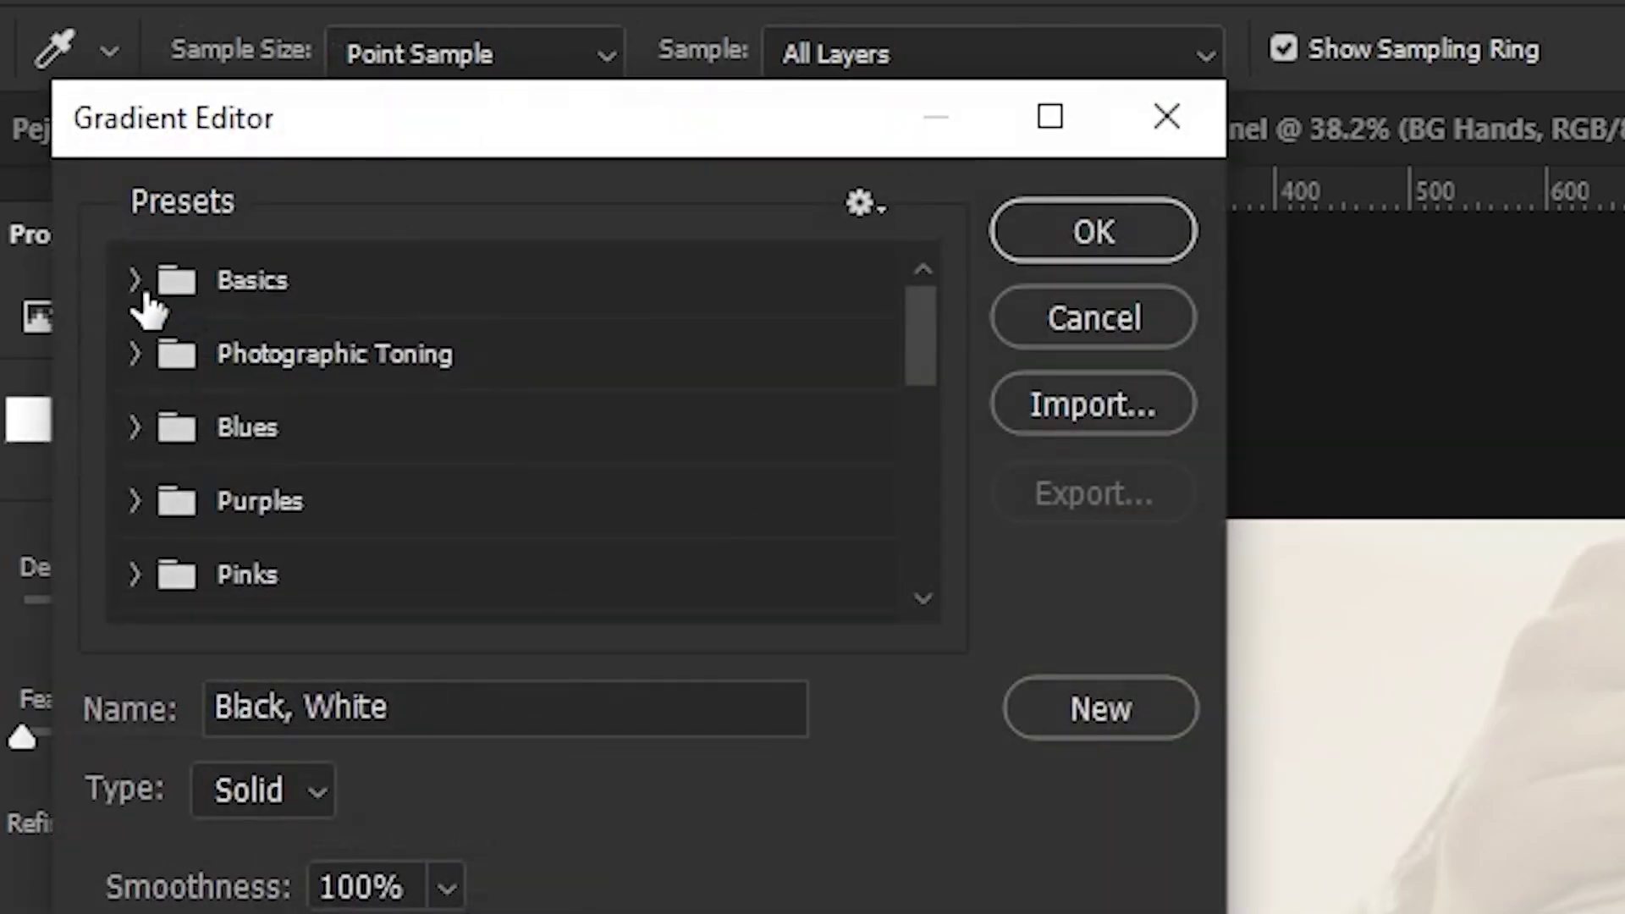
pyautogui.click(146, 295)
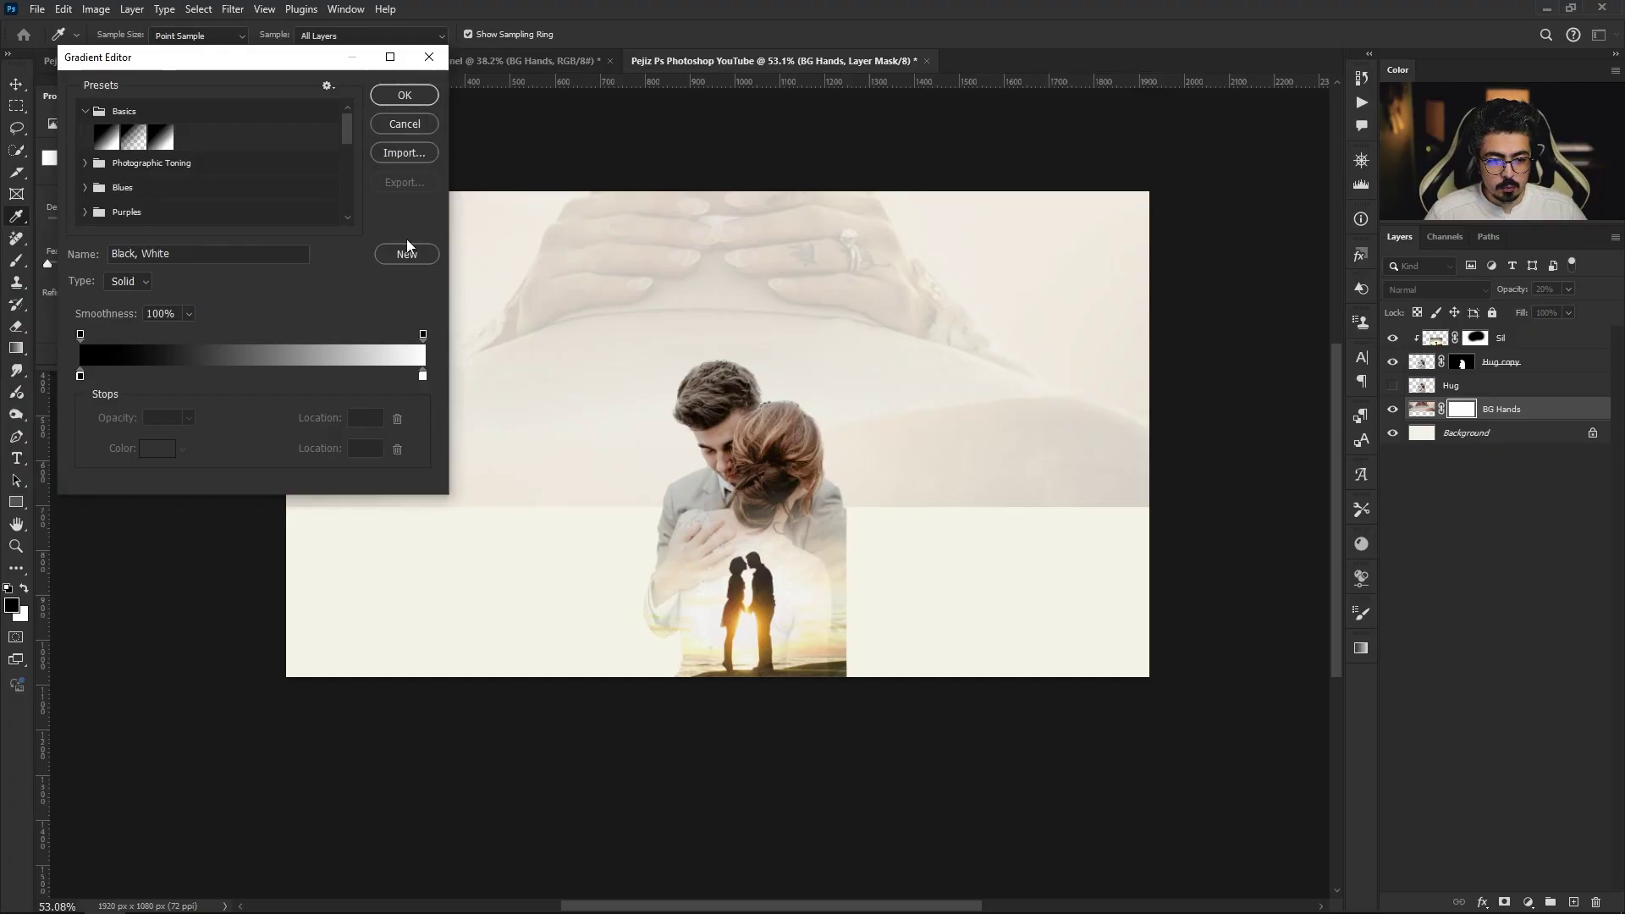
pyautogui.click(404, 96)
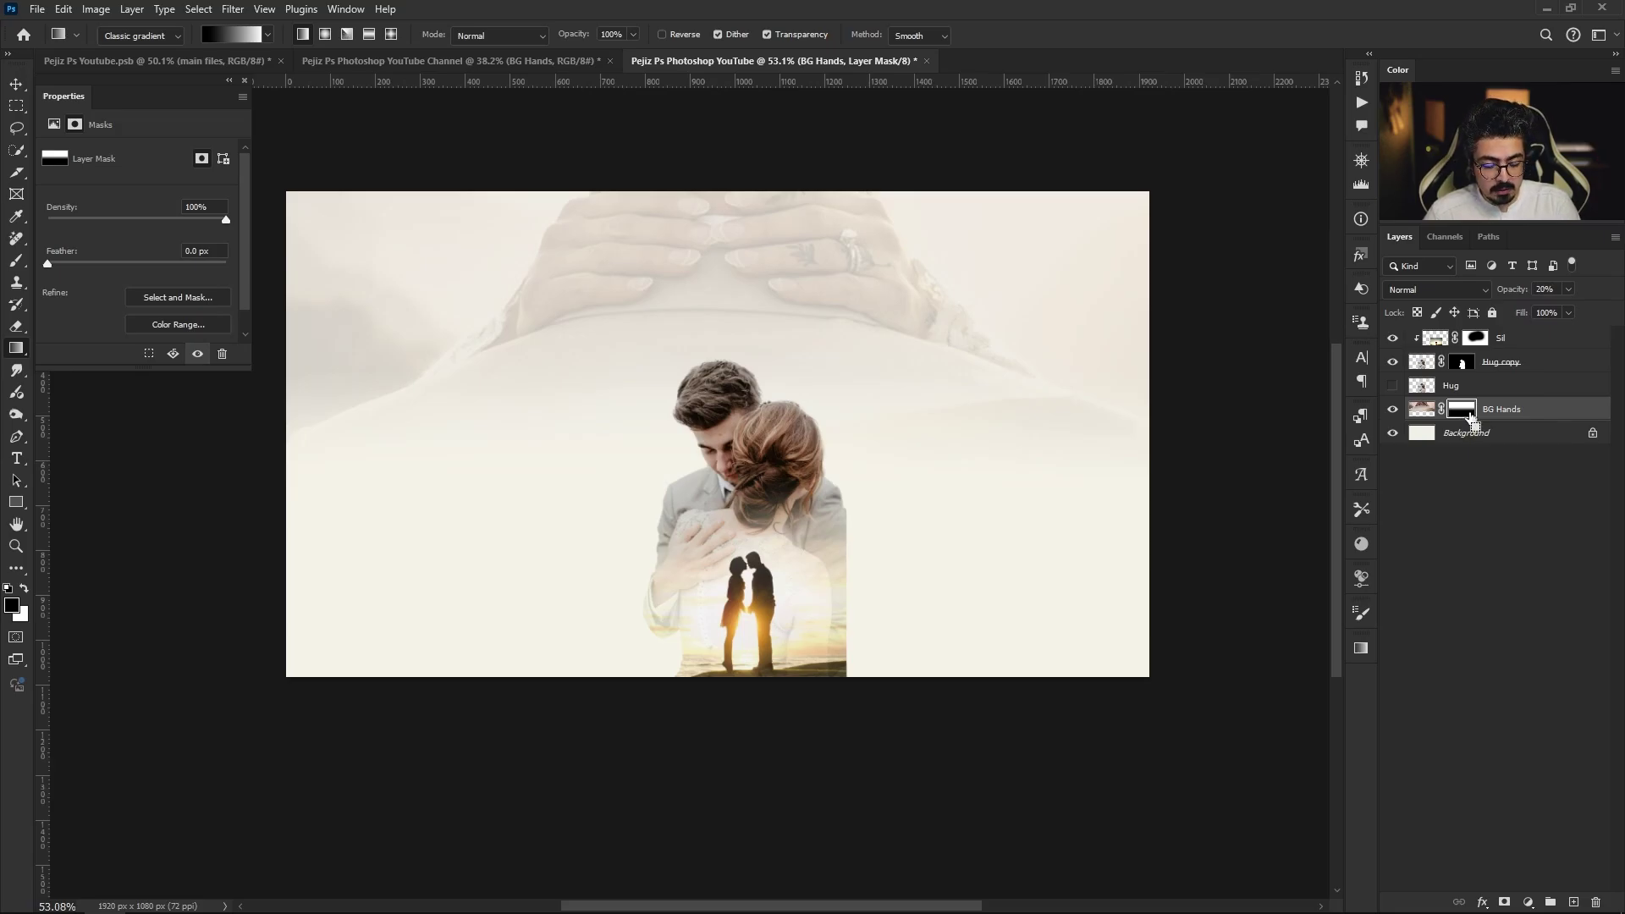
pyautogui.hotkey('ctrl', '0')
pyautogui.keyDown('shift'); pyautogui.click(1471, 419); pyautogui.keyUp('shift')
pyautogui.keyDown('shift'); pyautogui.click(1471, 414); pyautogui.keyUp('shift')
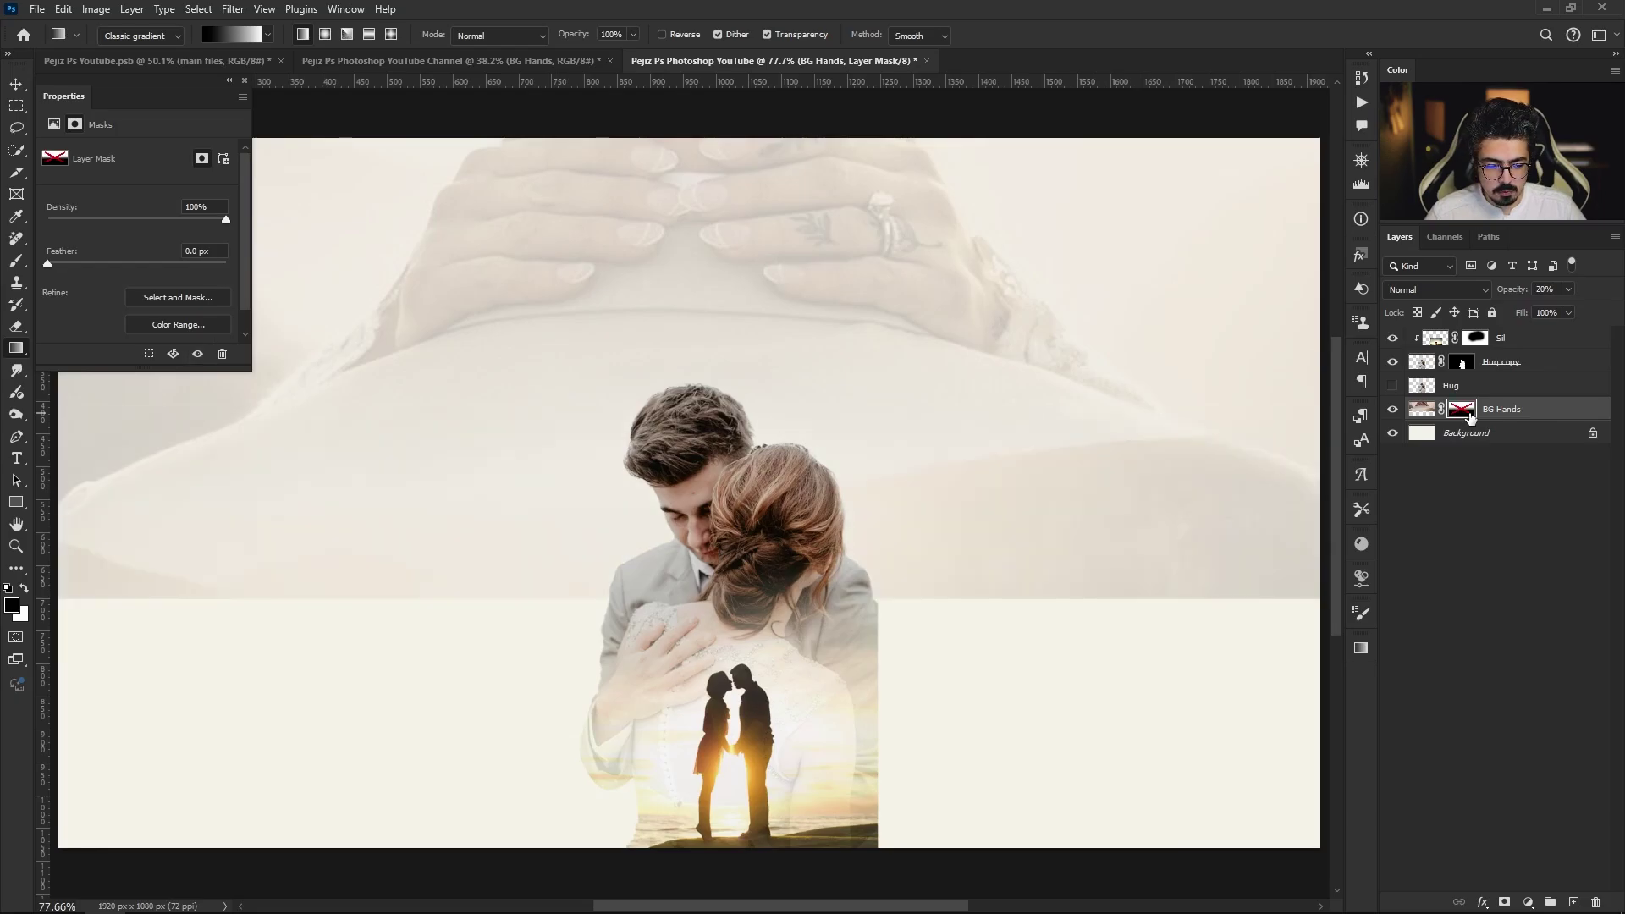
# Change the BG Hands layer's blend mode to Luminosity
pyautogui.press('v')
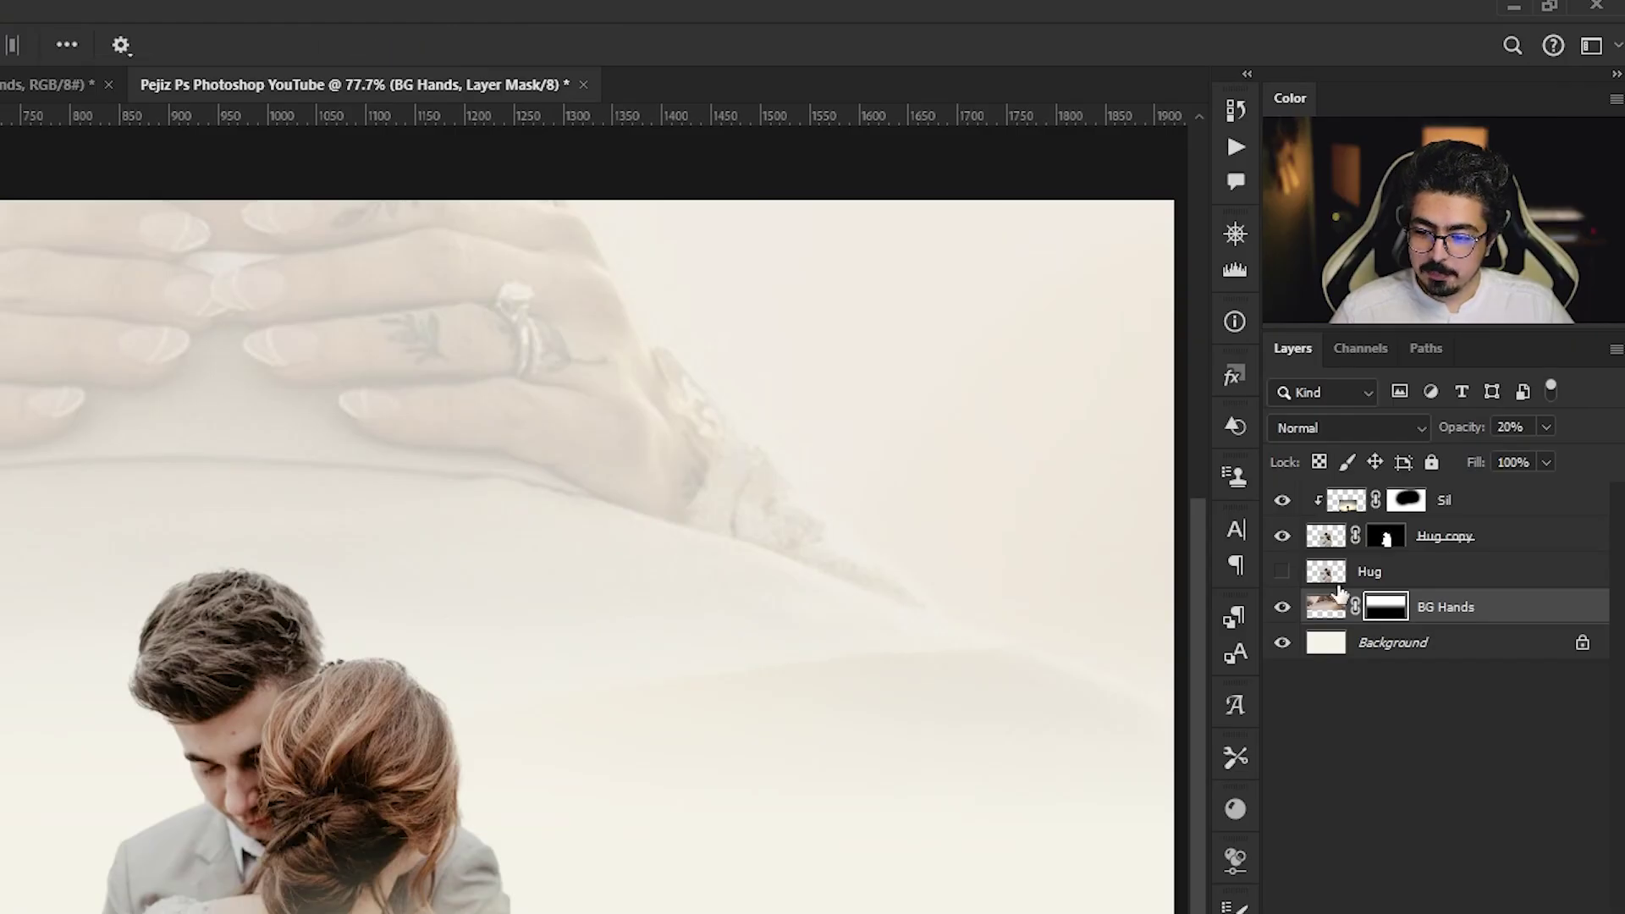
pyautogui.click(1292, 428)
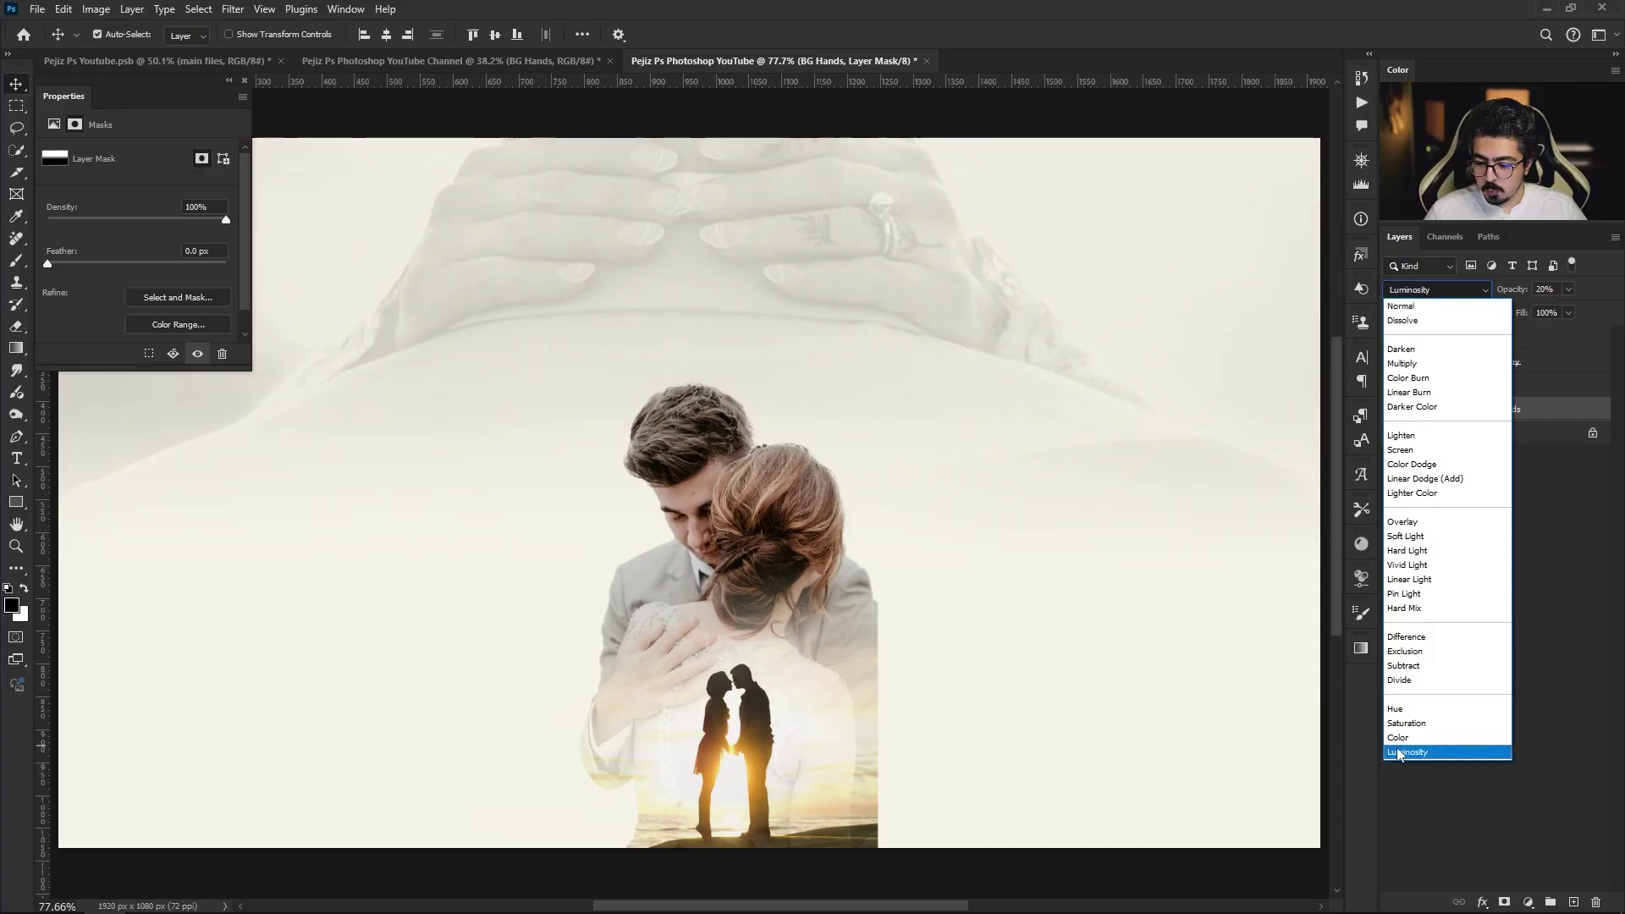
pyautogui.click(1400, 752)
pyautogui.click(1426, 732)
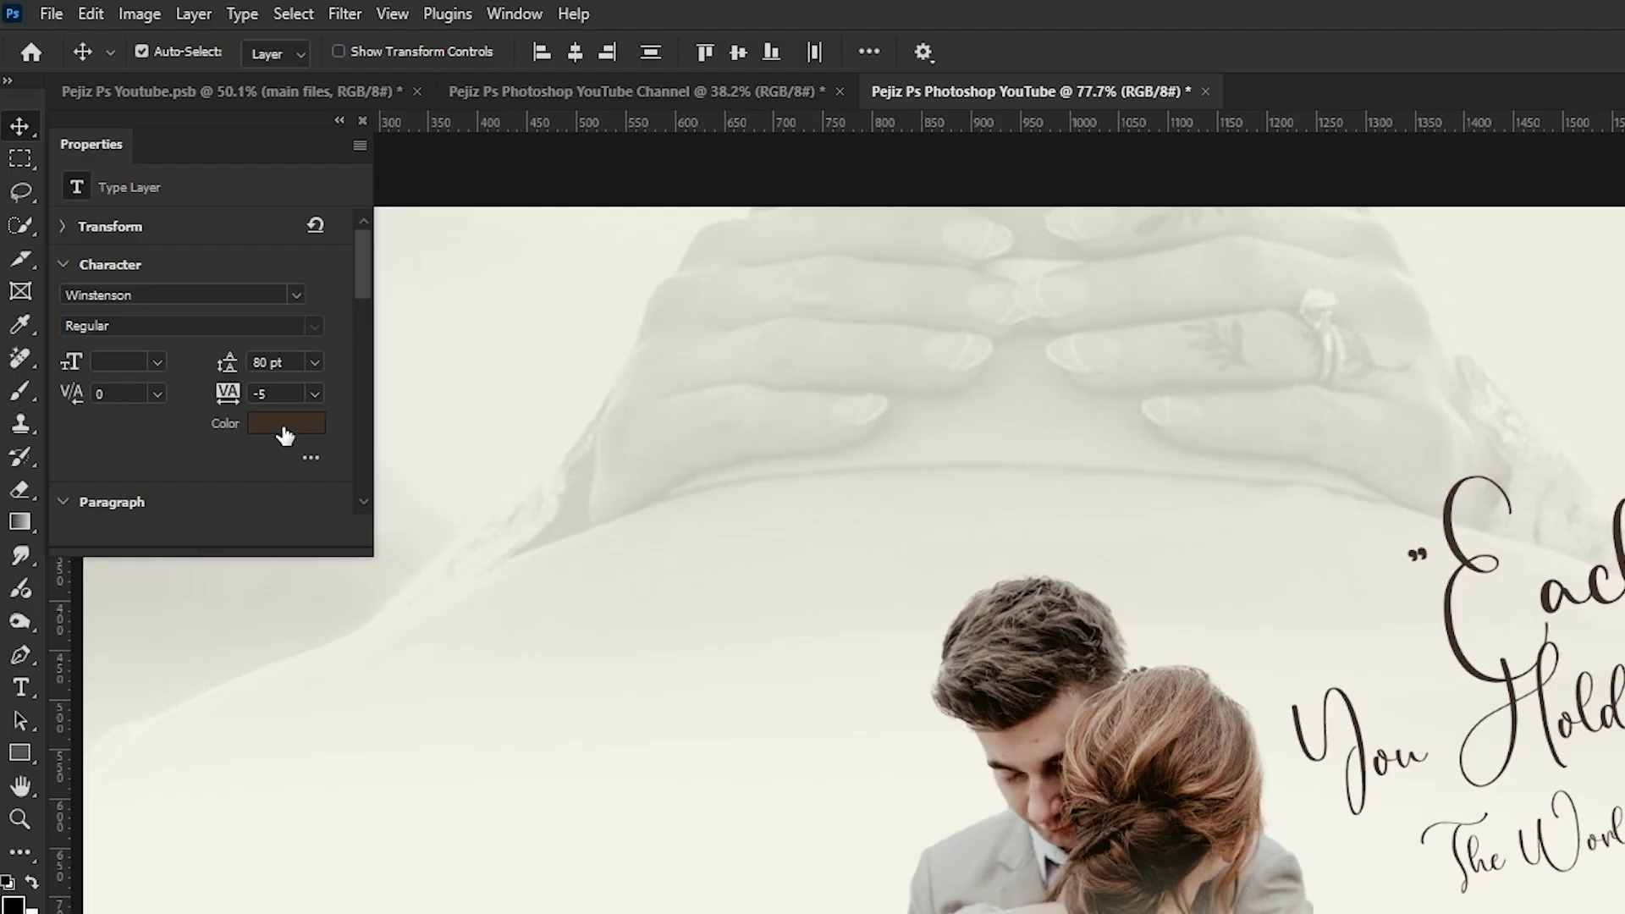
# Check the text colour shared by the three handwritten quote layers
pyautogui.click(191, 282)
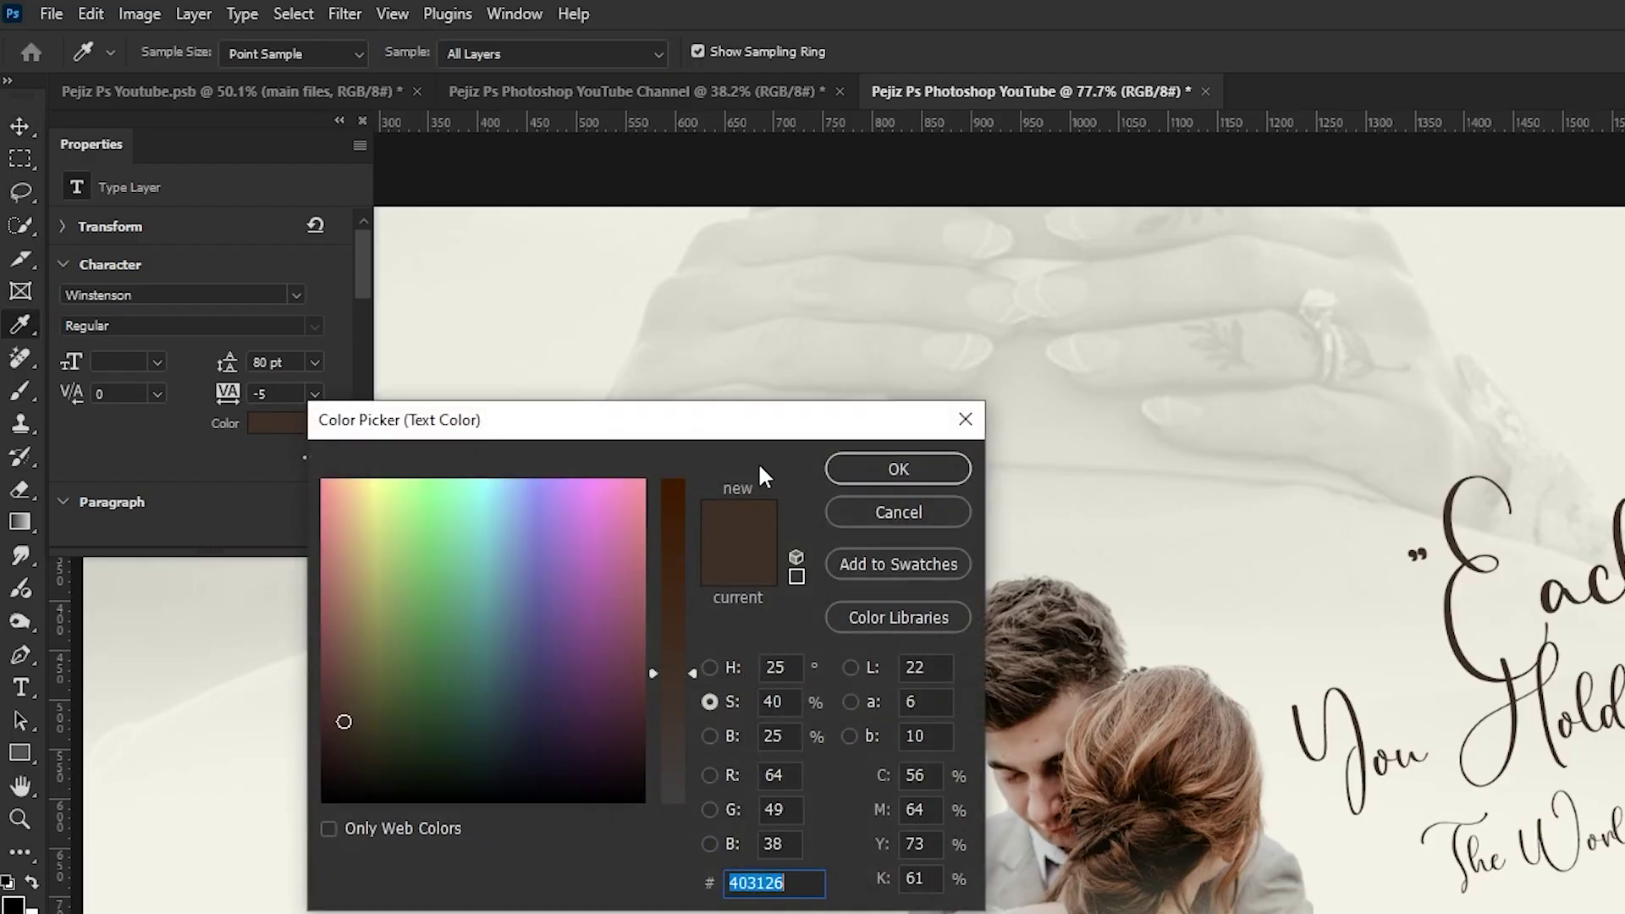
pyautogui.click(881, 464)
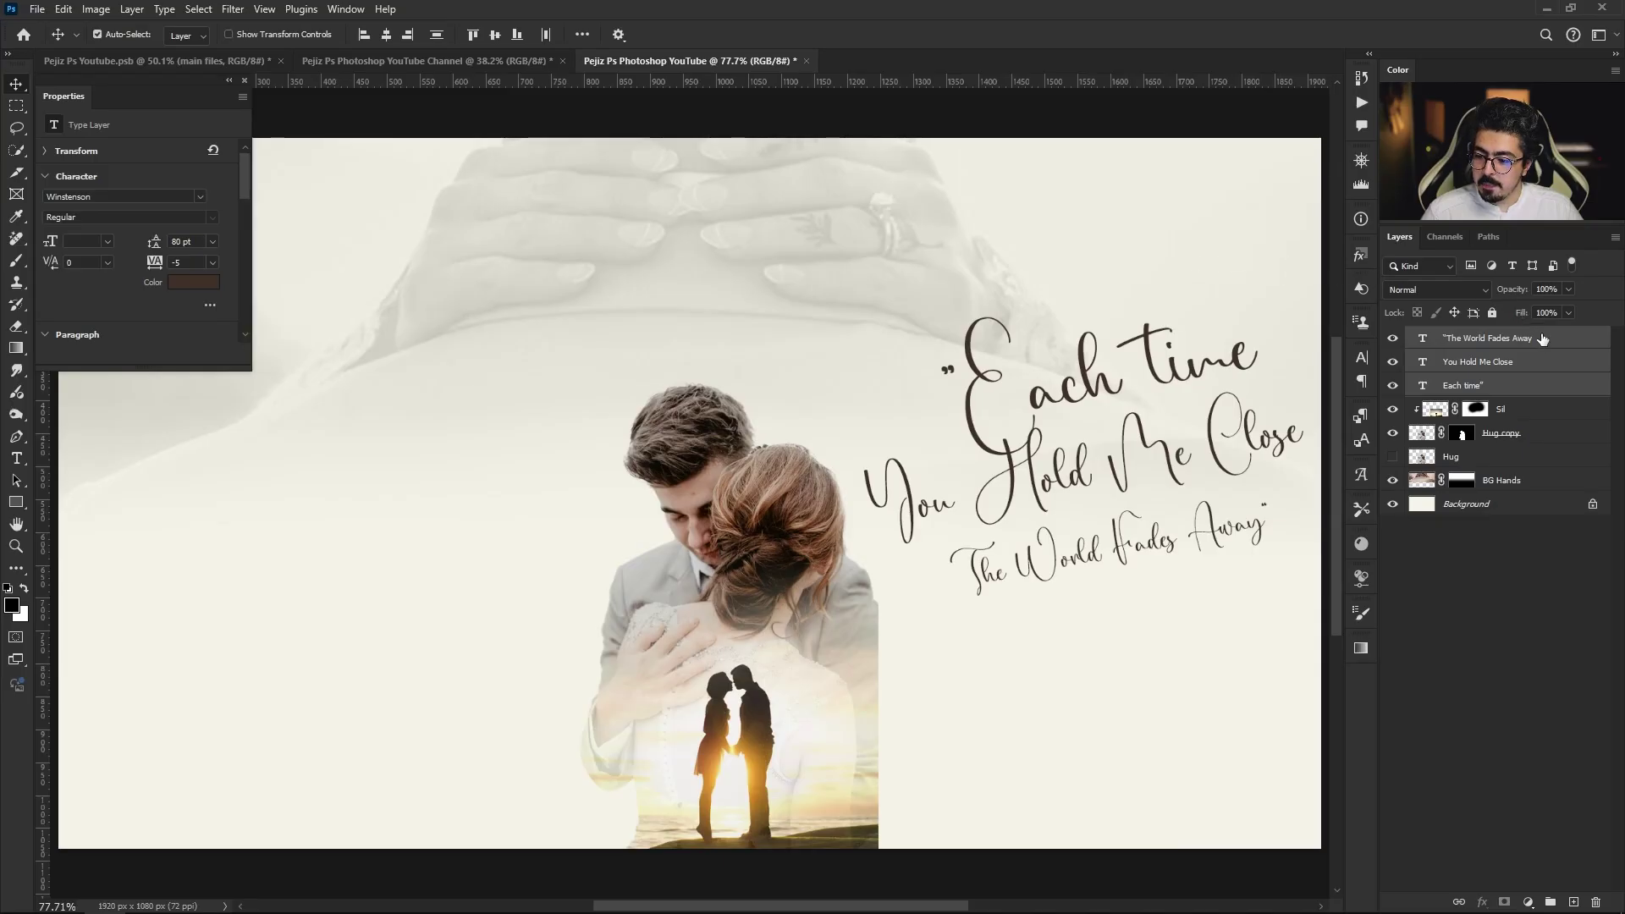
# Stamp all visible layers into a new merged layer above the quote's text layers
pyautogui.click(1542, 339)
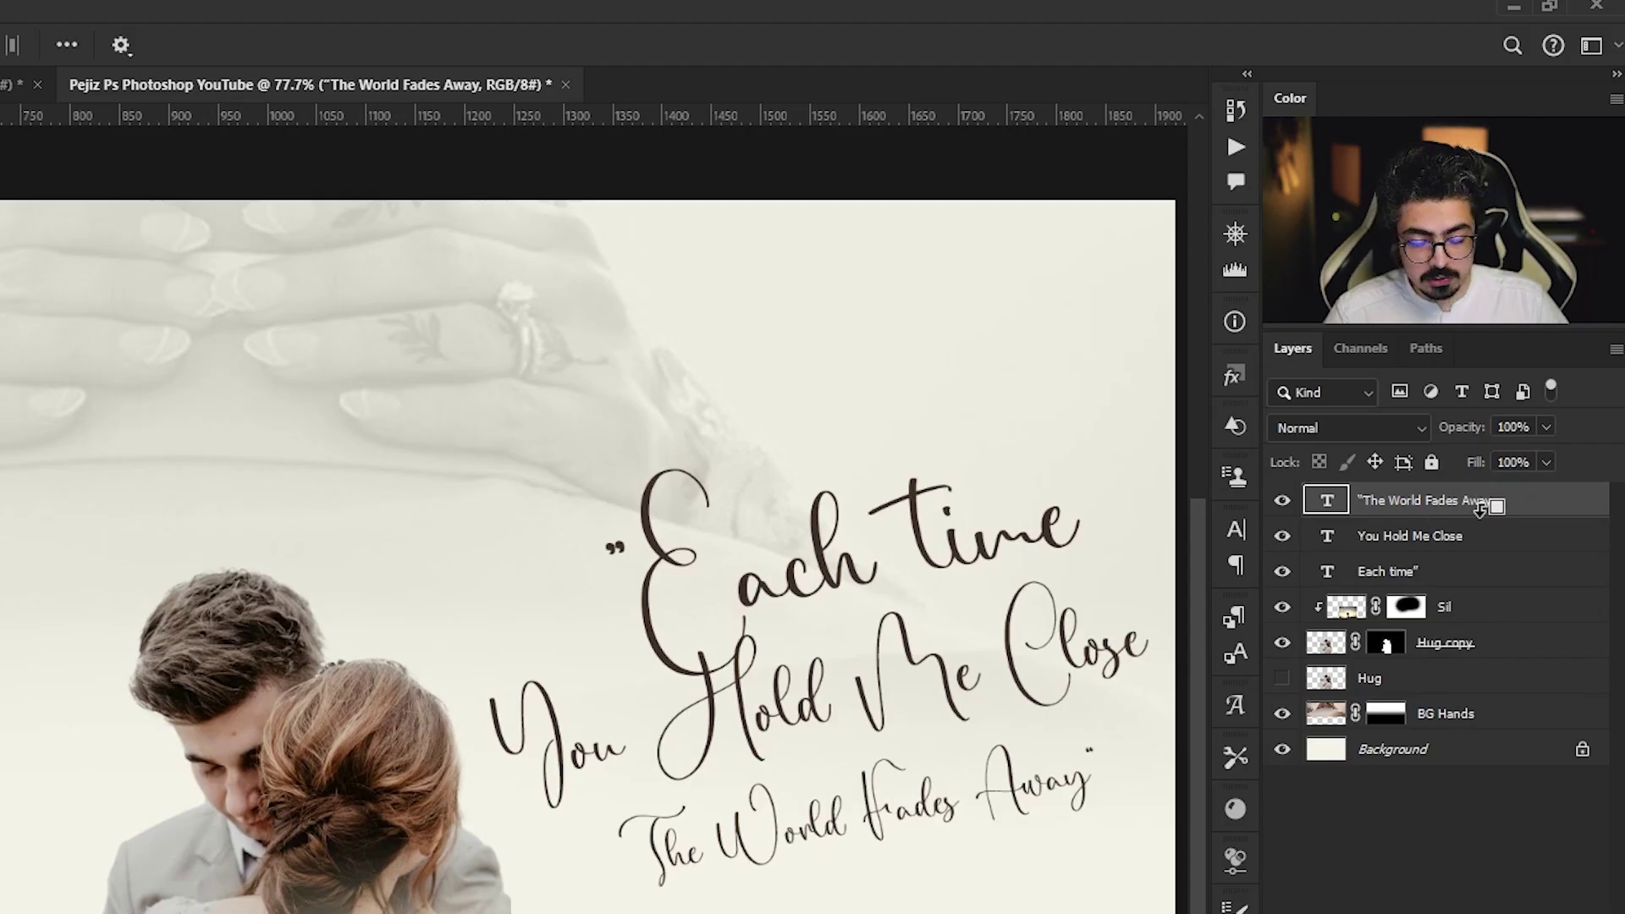
pyautogui.hotkey('ctrl', 'shift', 'alt', 'e')
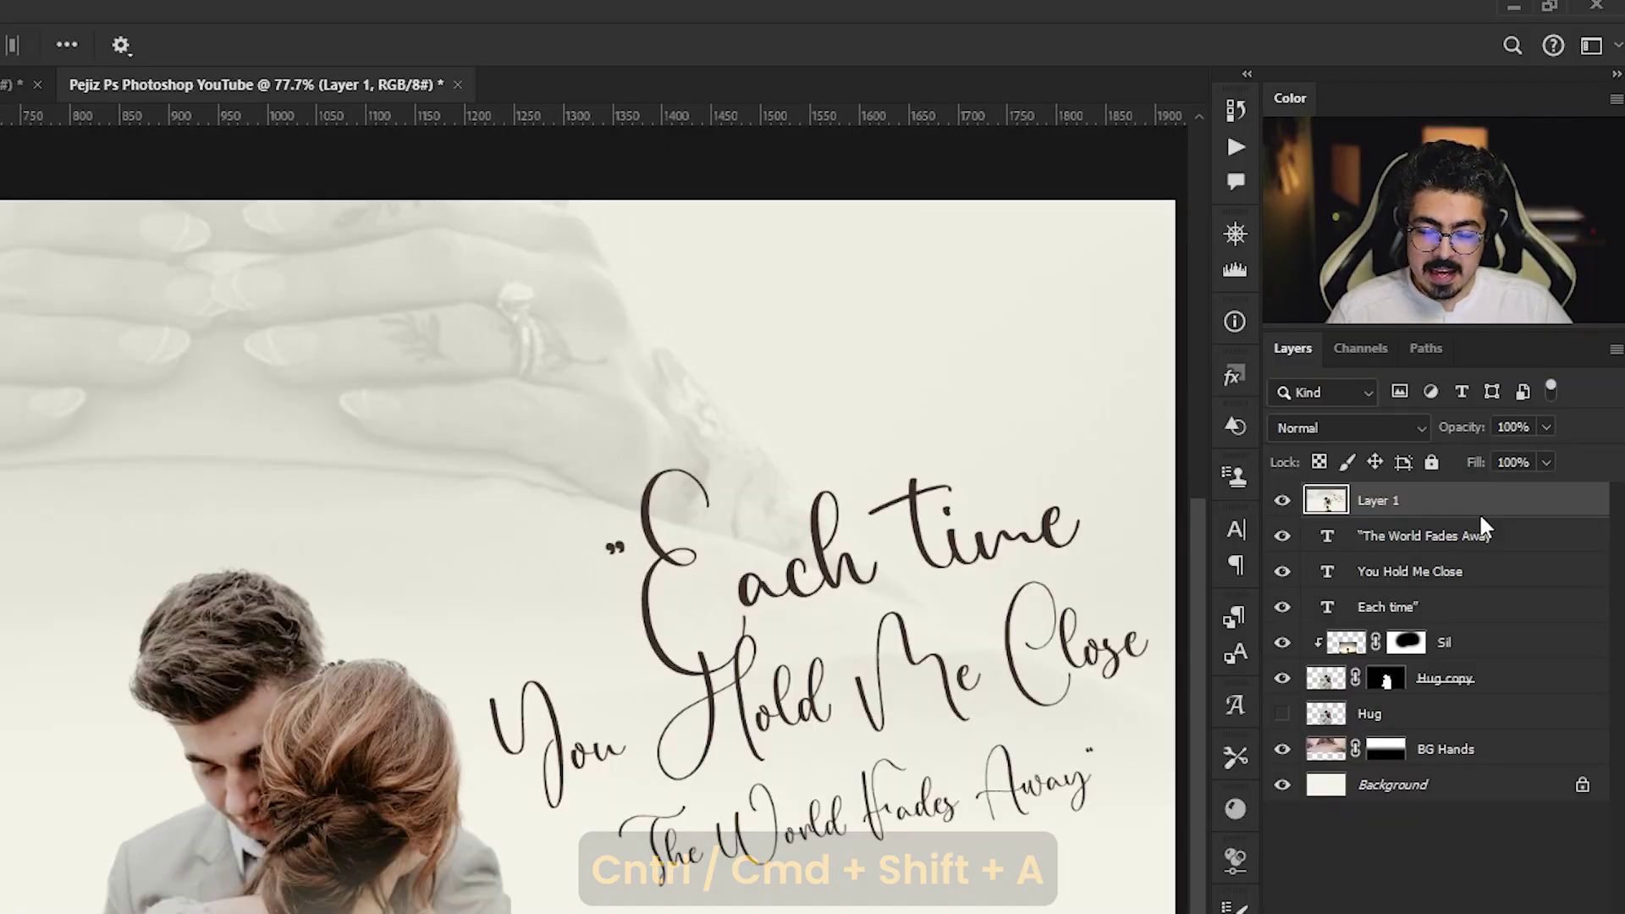
# Grade the merged layer in Camera Raw with Texture +8, Clarity +5, Dehaze +5, Vignette -15, Grain 5, Sharpening 25 and +10 calibration saturation for all primaries
pyautogui.hotkey('ctrl', 'shift', 'a')
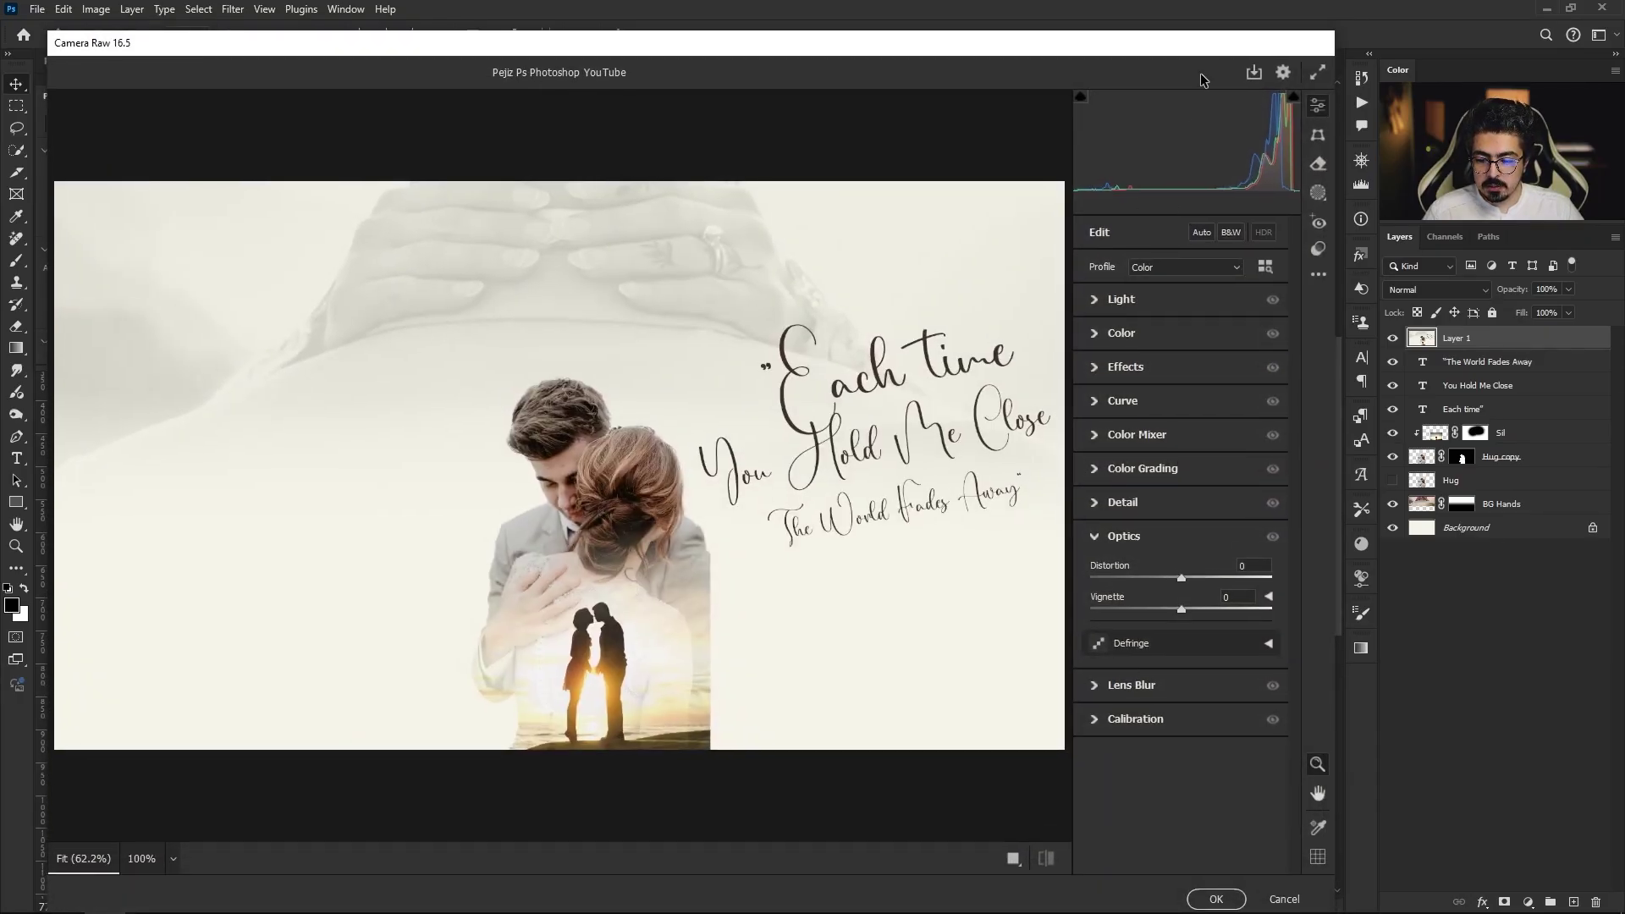
pyautogui.click(1095, 529)
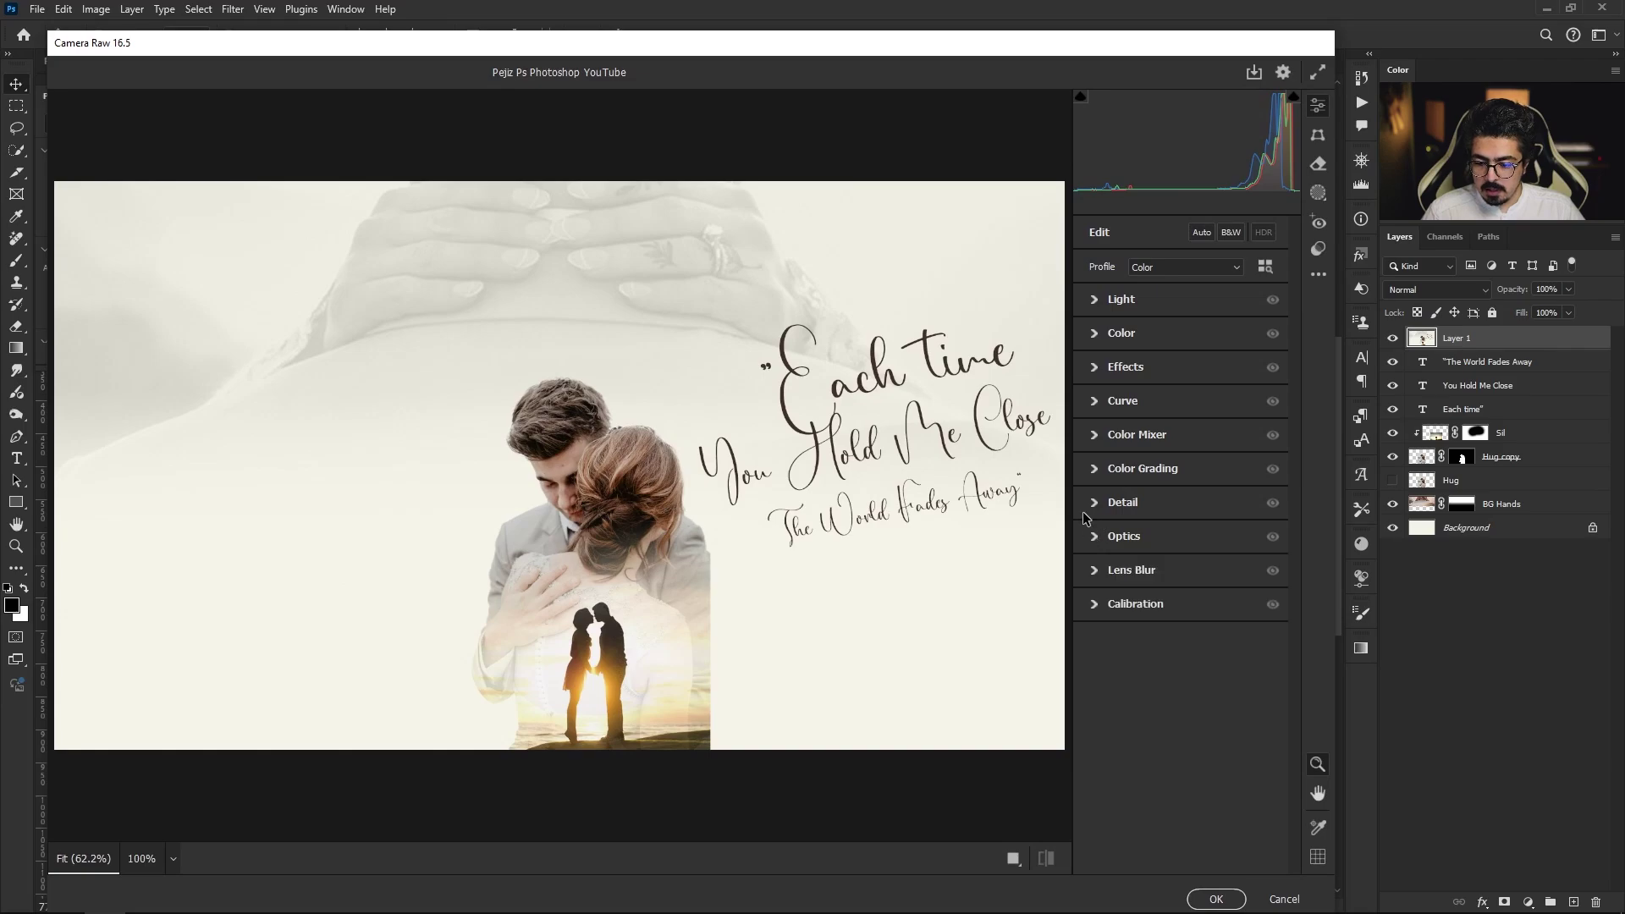
pyautogui.click(1317, 276)
pyautogui.click(1352, 342)
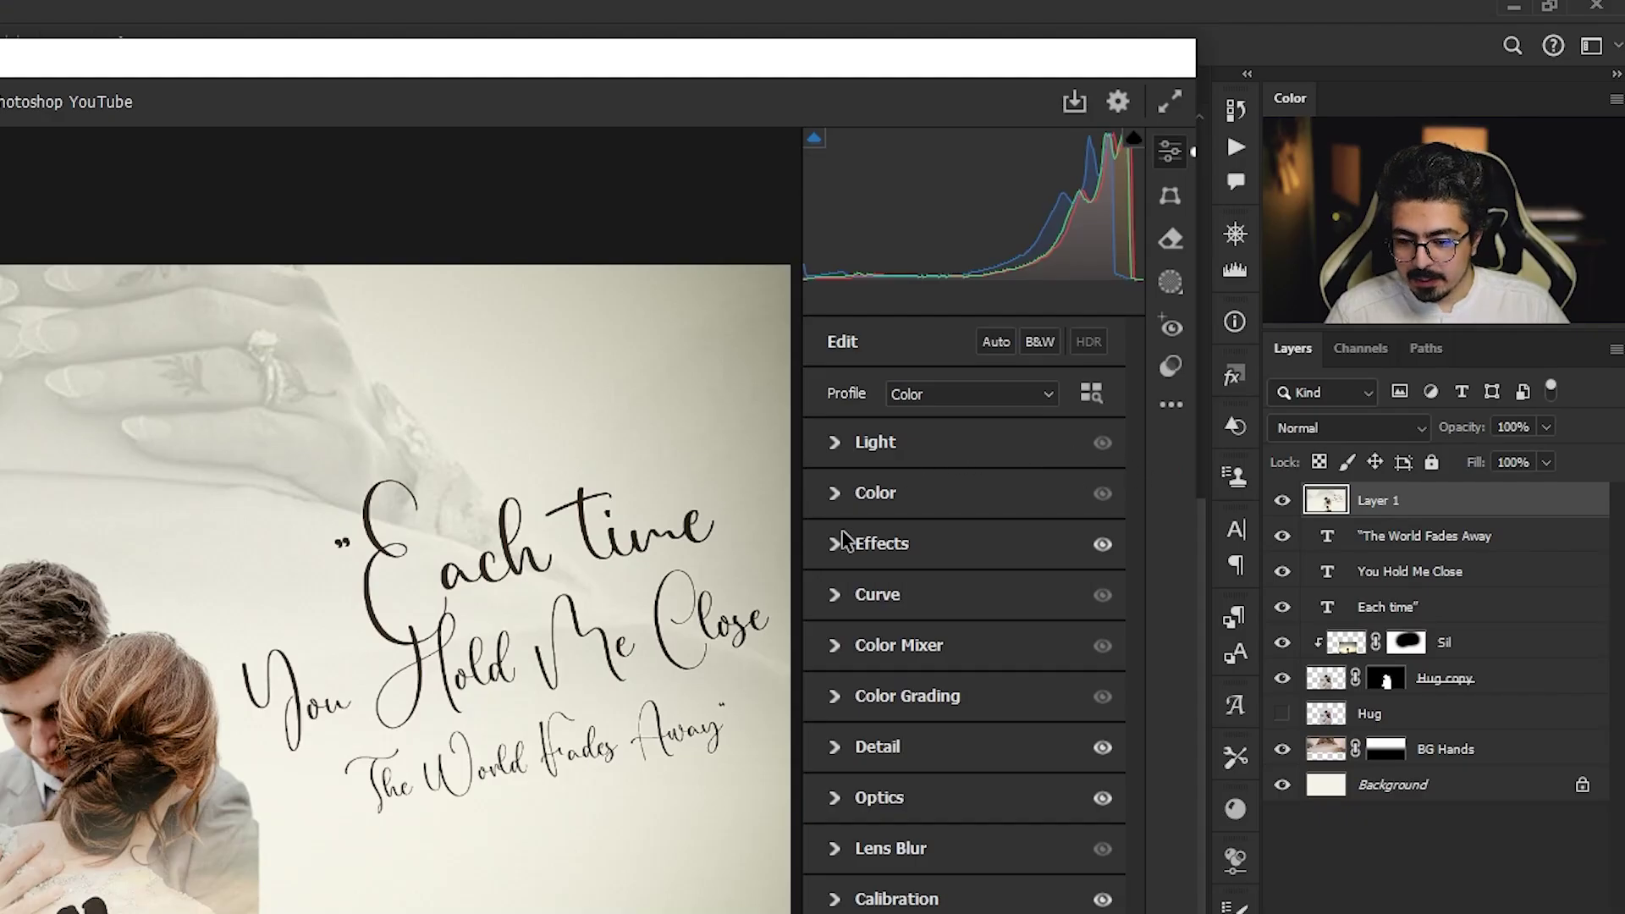
pyautogui.click(1096, 367)
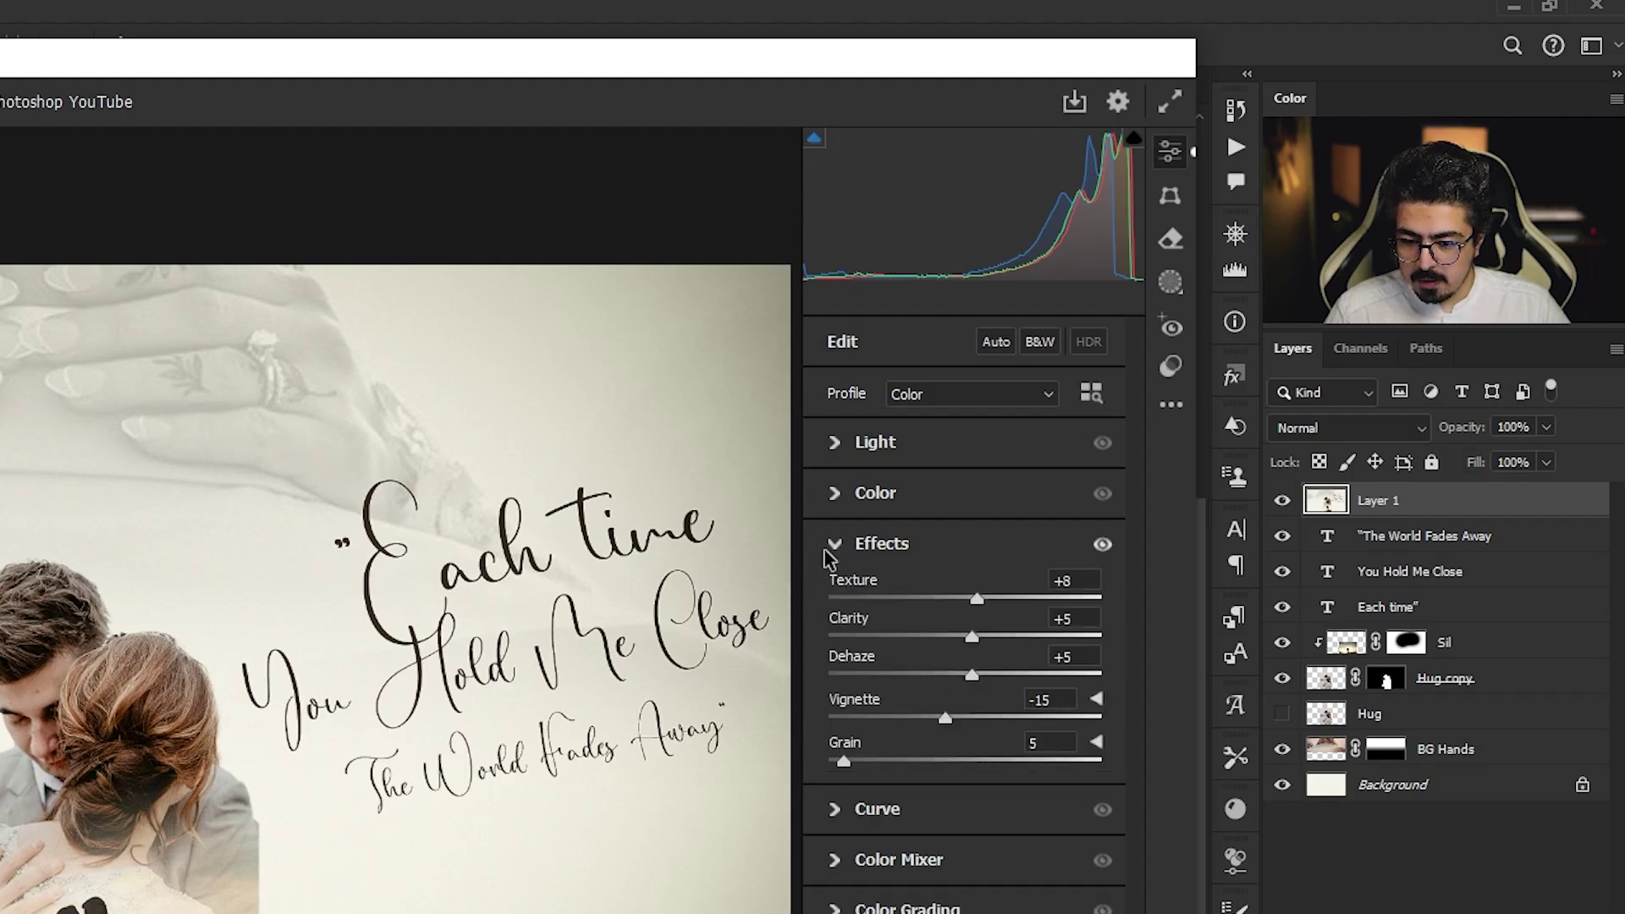
pyautogui.click(834, 543)
pyautogui.click(1095, 507)
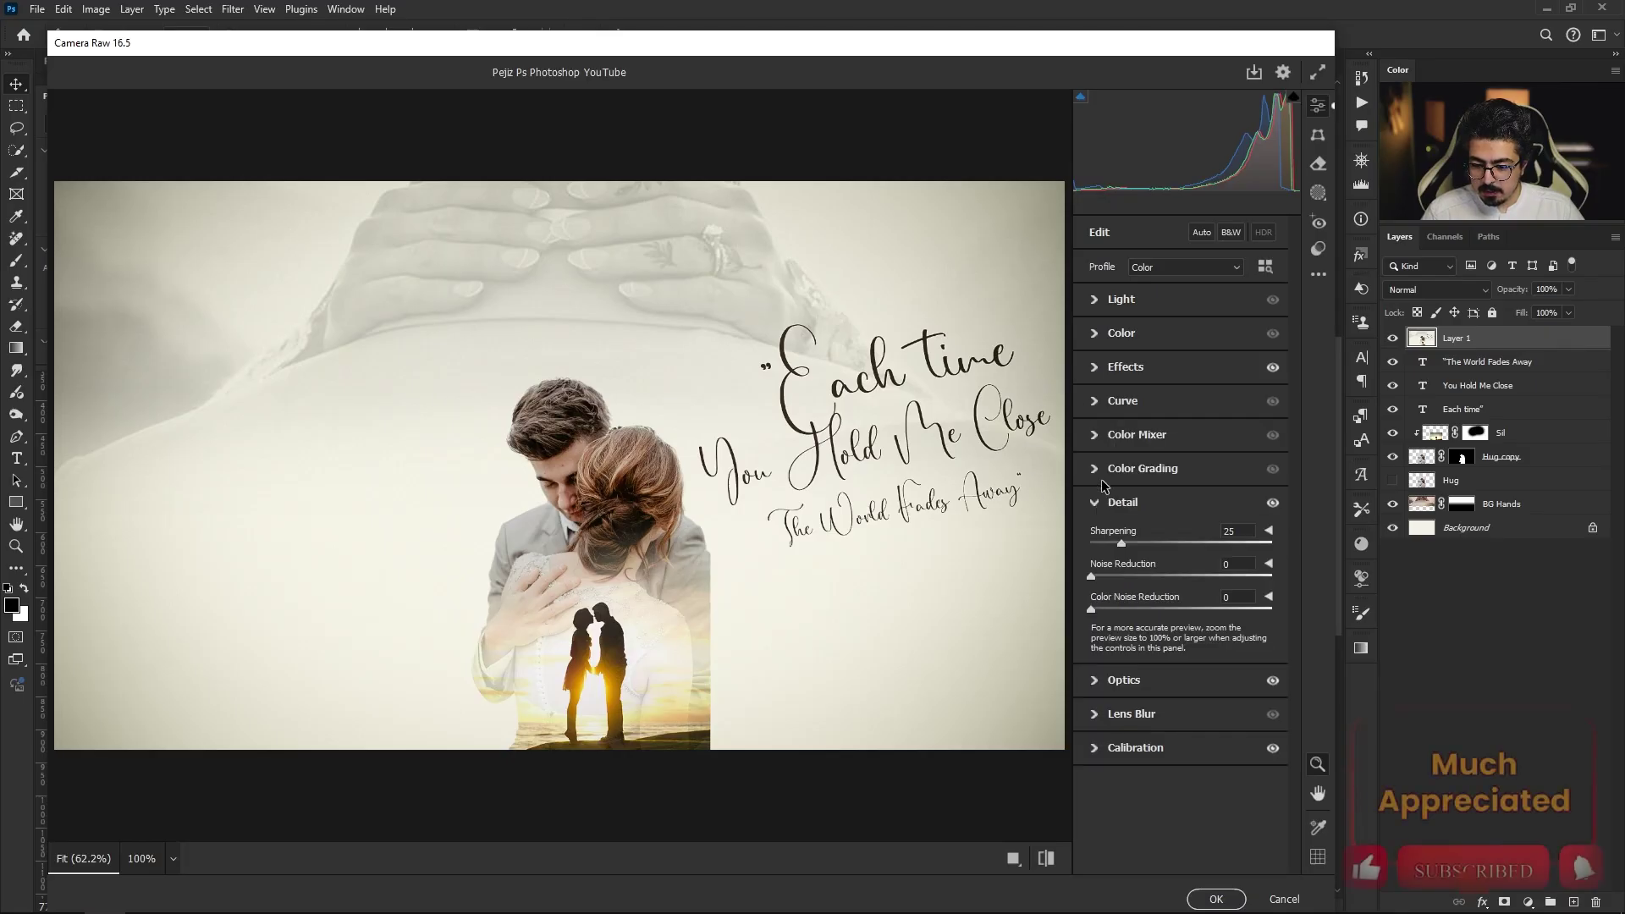
pyautogui.click(1095, 502)
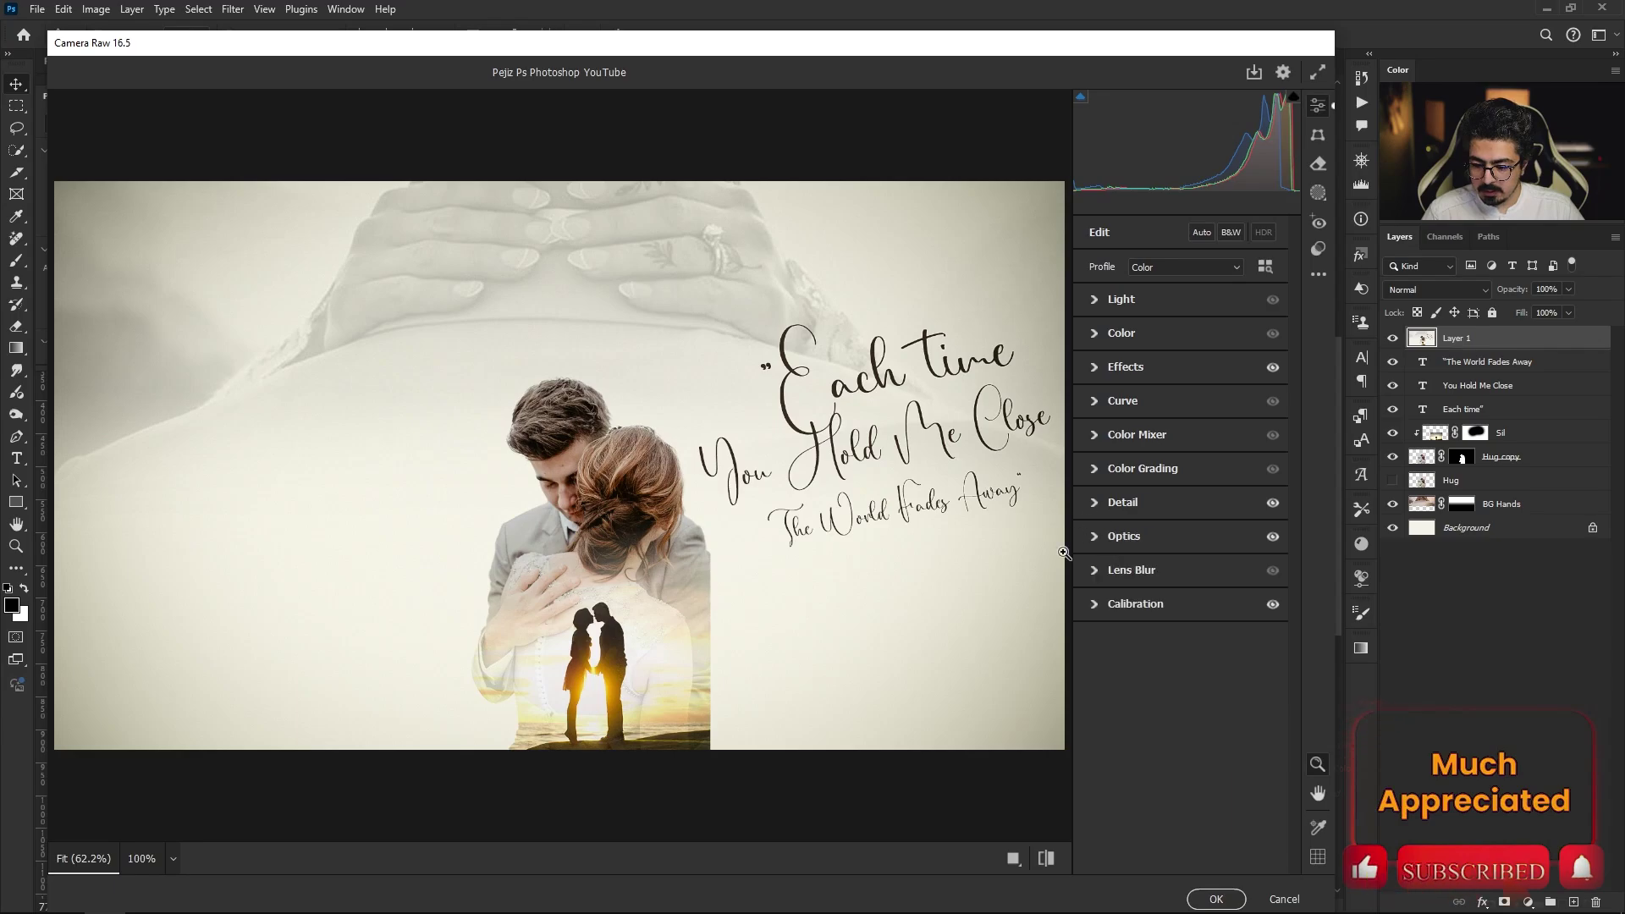
pyautogui.click(1094, 606)
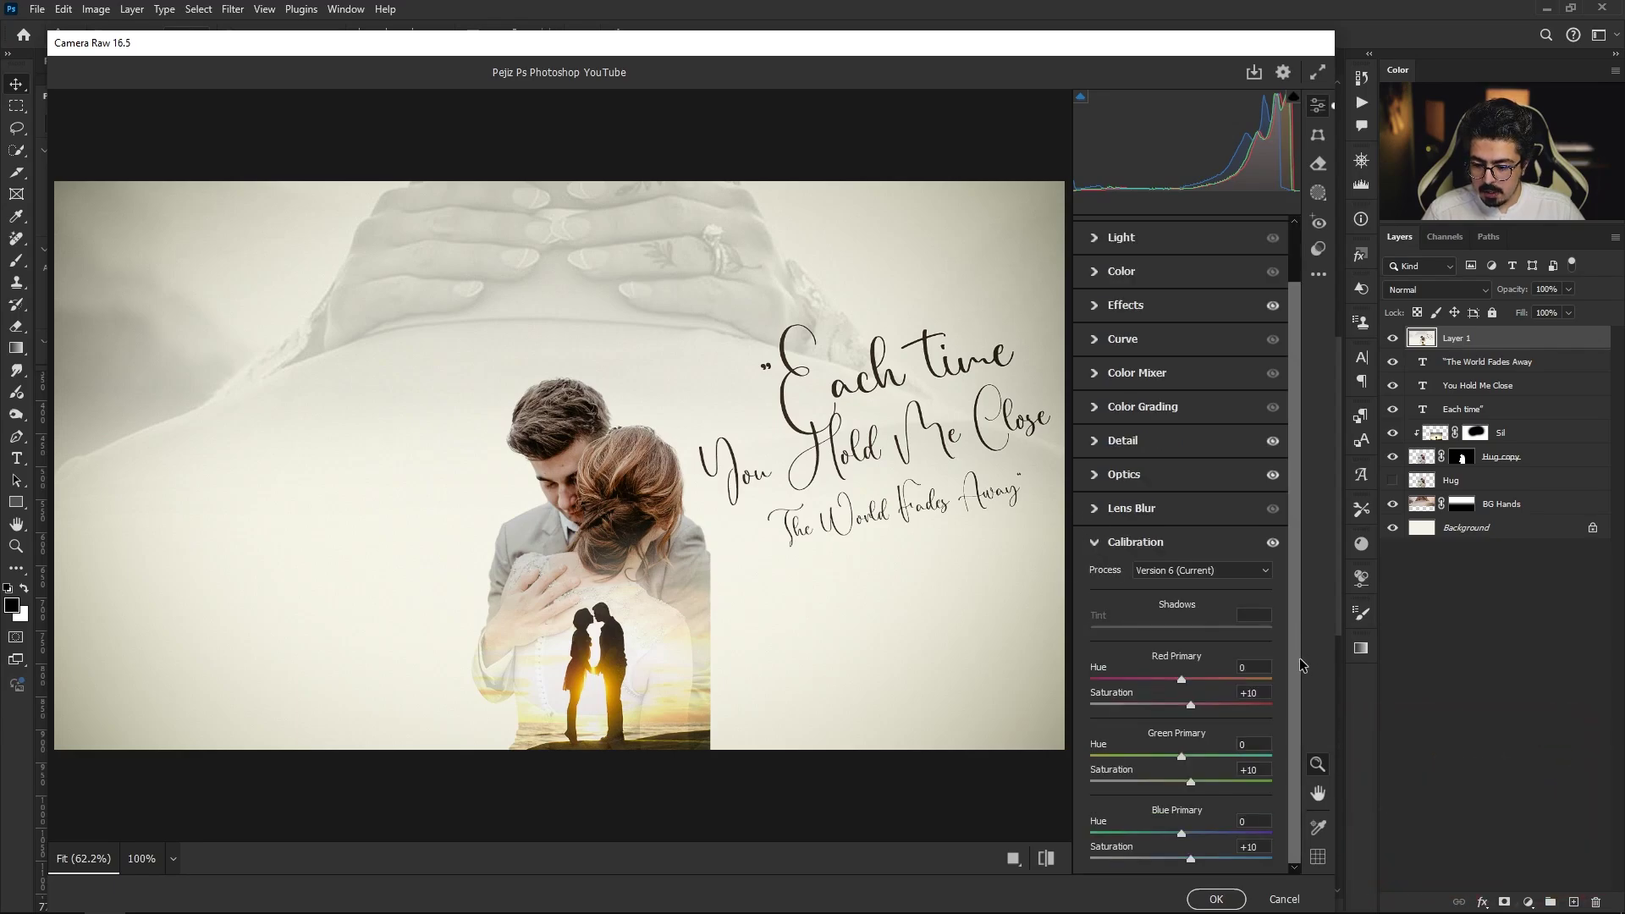
pyautogui.click(1217, 900)
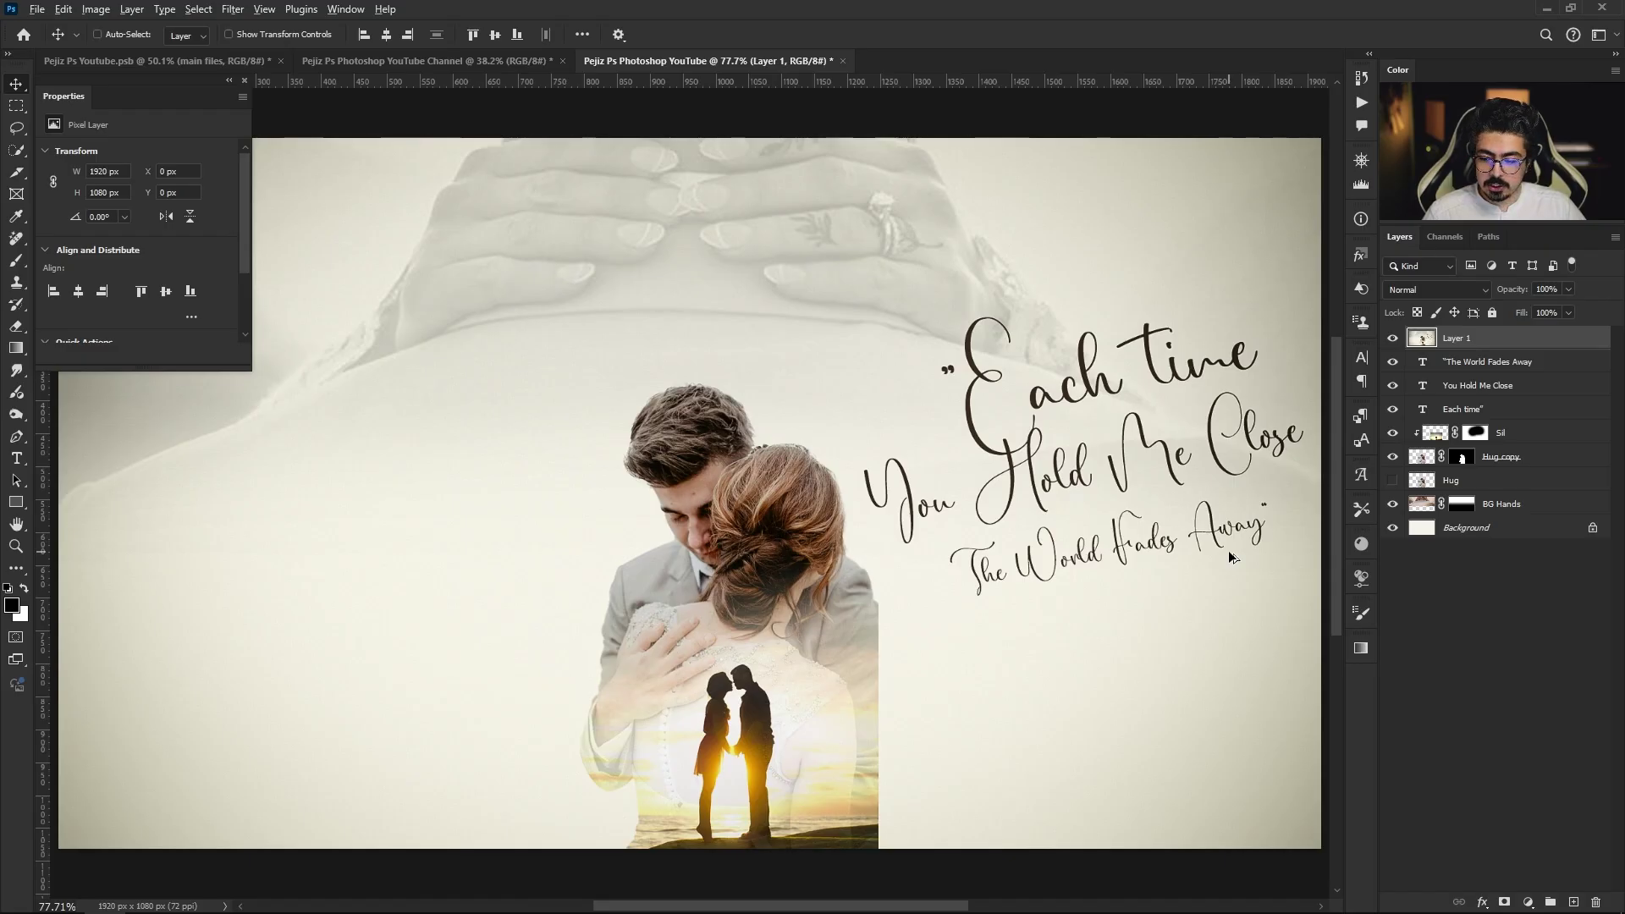
# Export the design for web as a maximum-quality 1920 x 1080 px JPEG on the Desktop, named asdasfasd
pyautogui.hotkey('ctrl', 'alt', 'shift', 's')
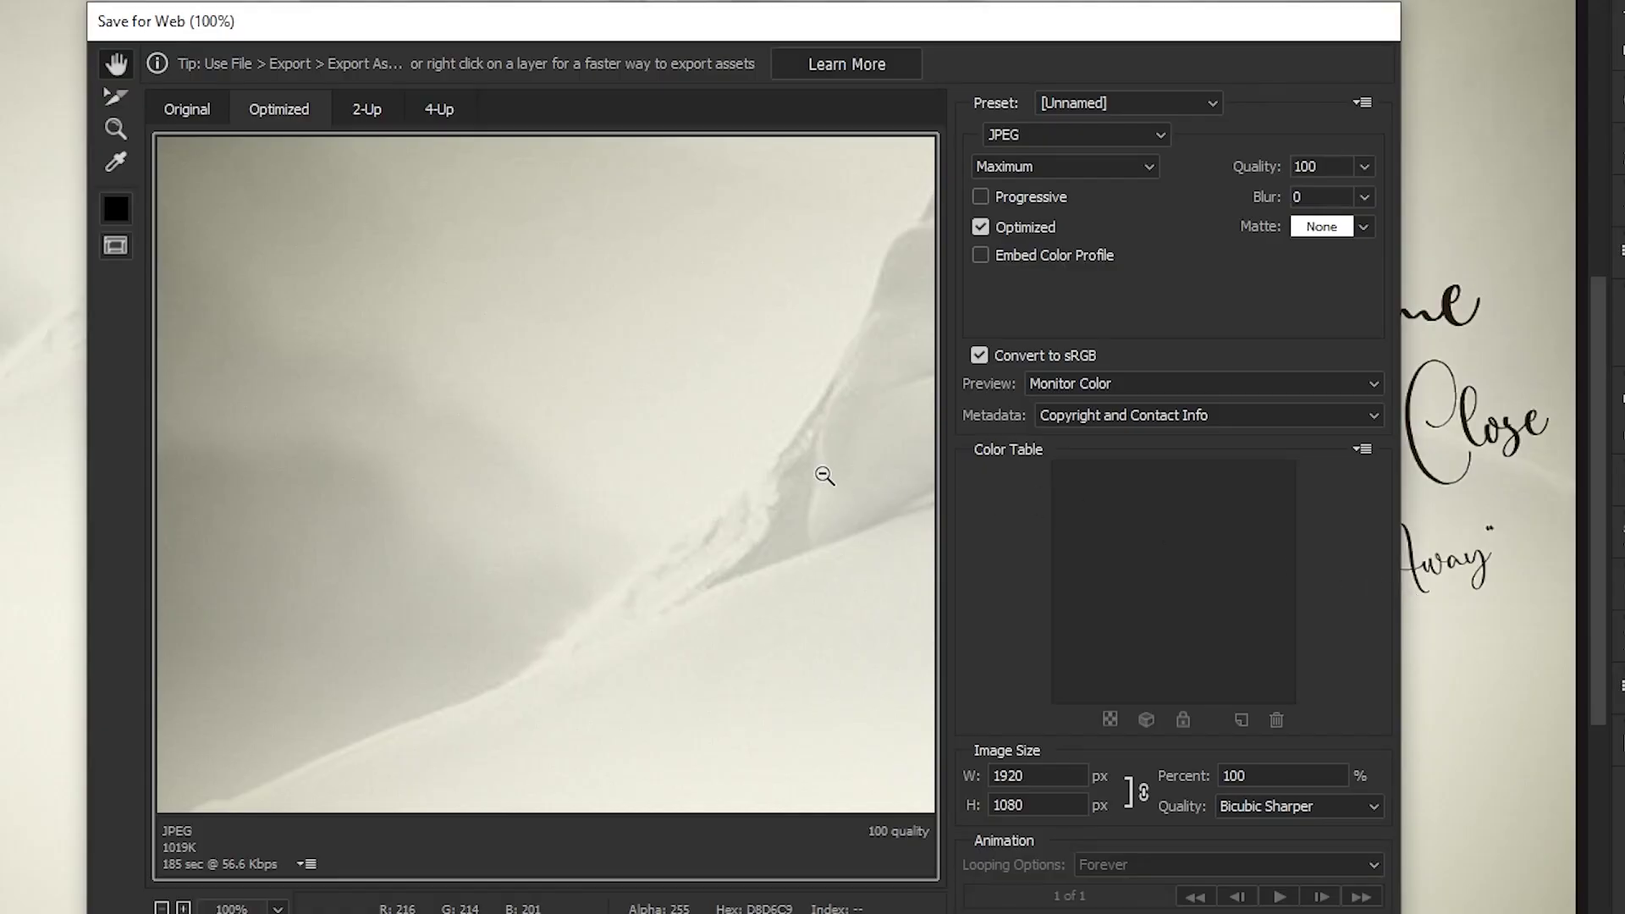
pyautogui.keyDown('alt'); pyautogui.click(721, 426); pyautogui.keyUp('alt')
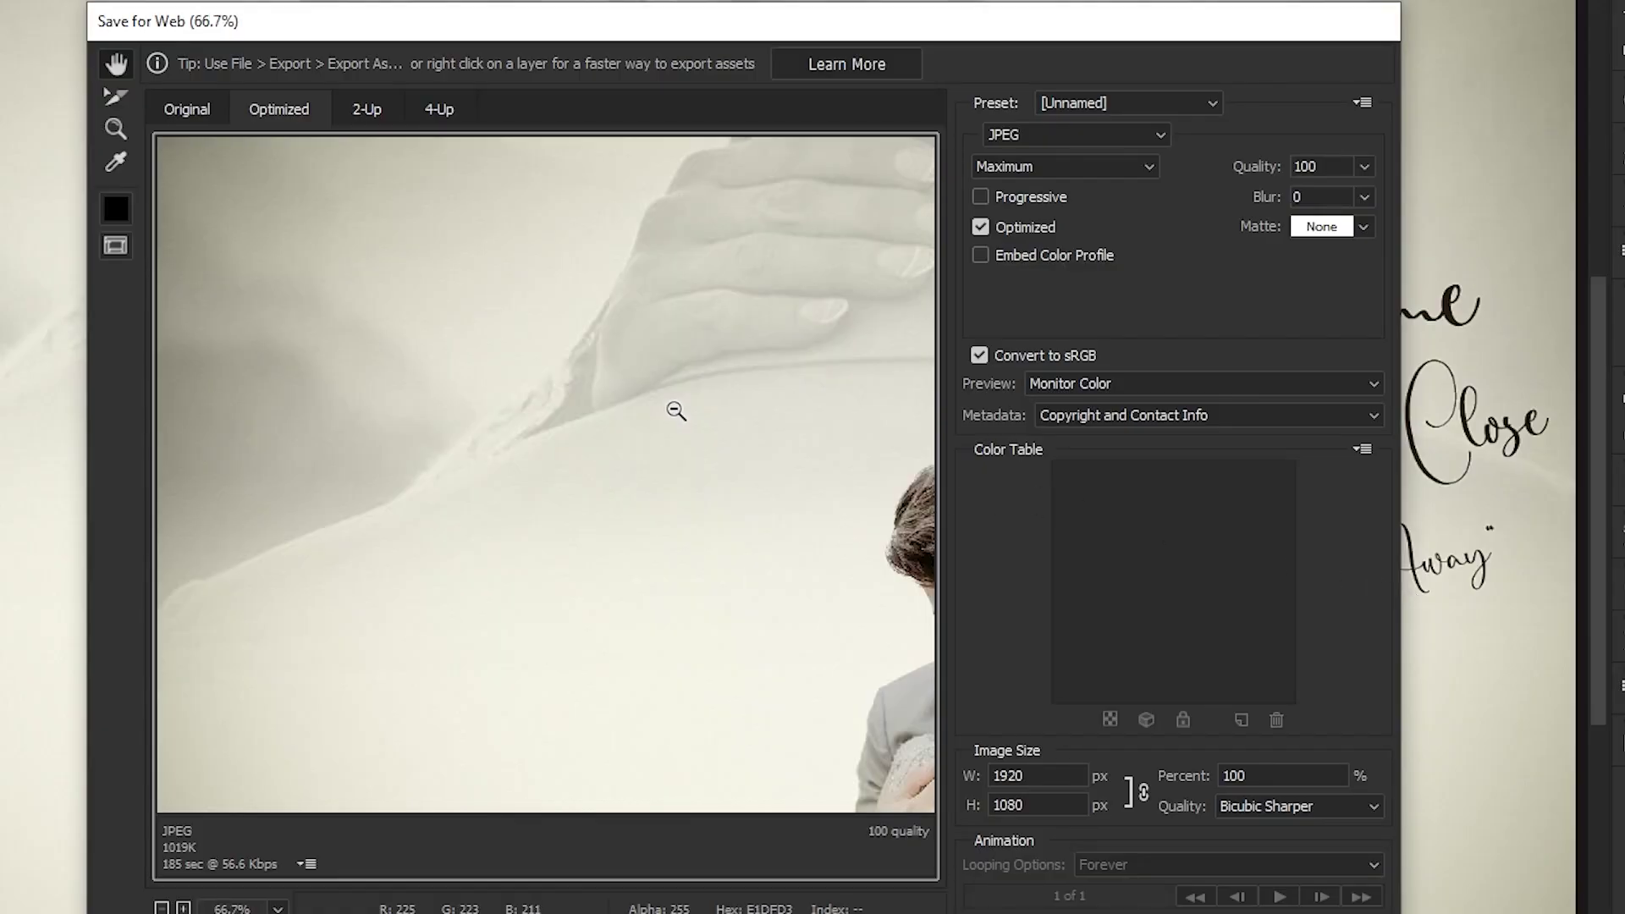
pyautogui.keyDown('alt'); pyautogui.click(673, 411); pyautogui.keyUp('alt')
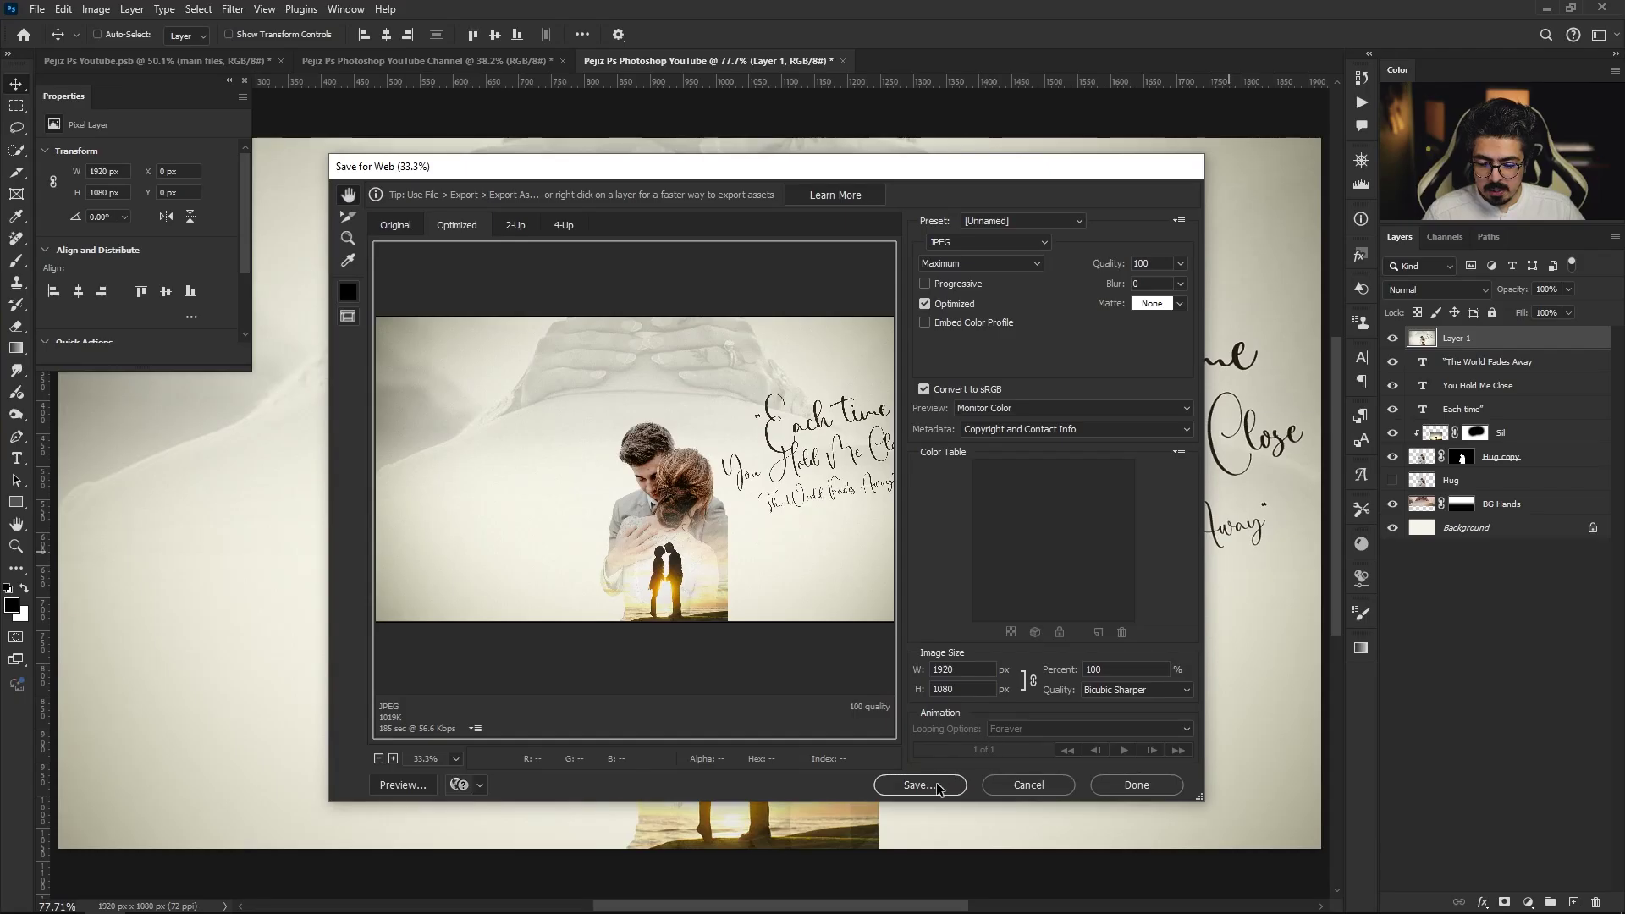
pyautogui.click(920, 784)
pyautogui.write('asdasfa')
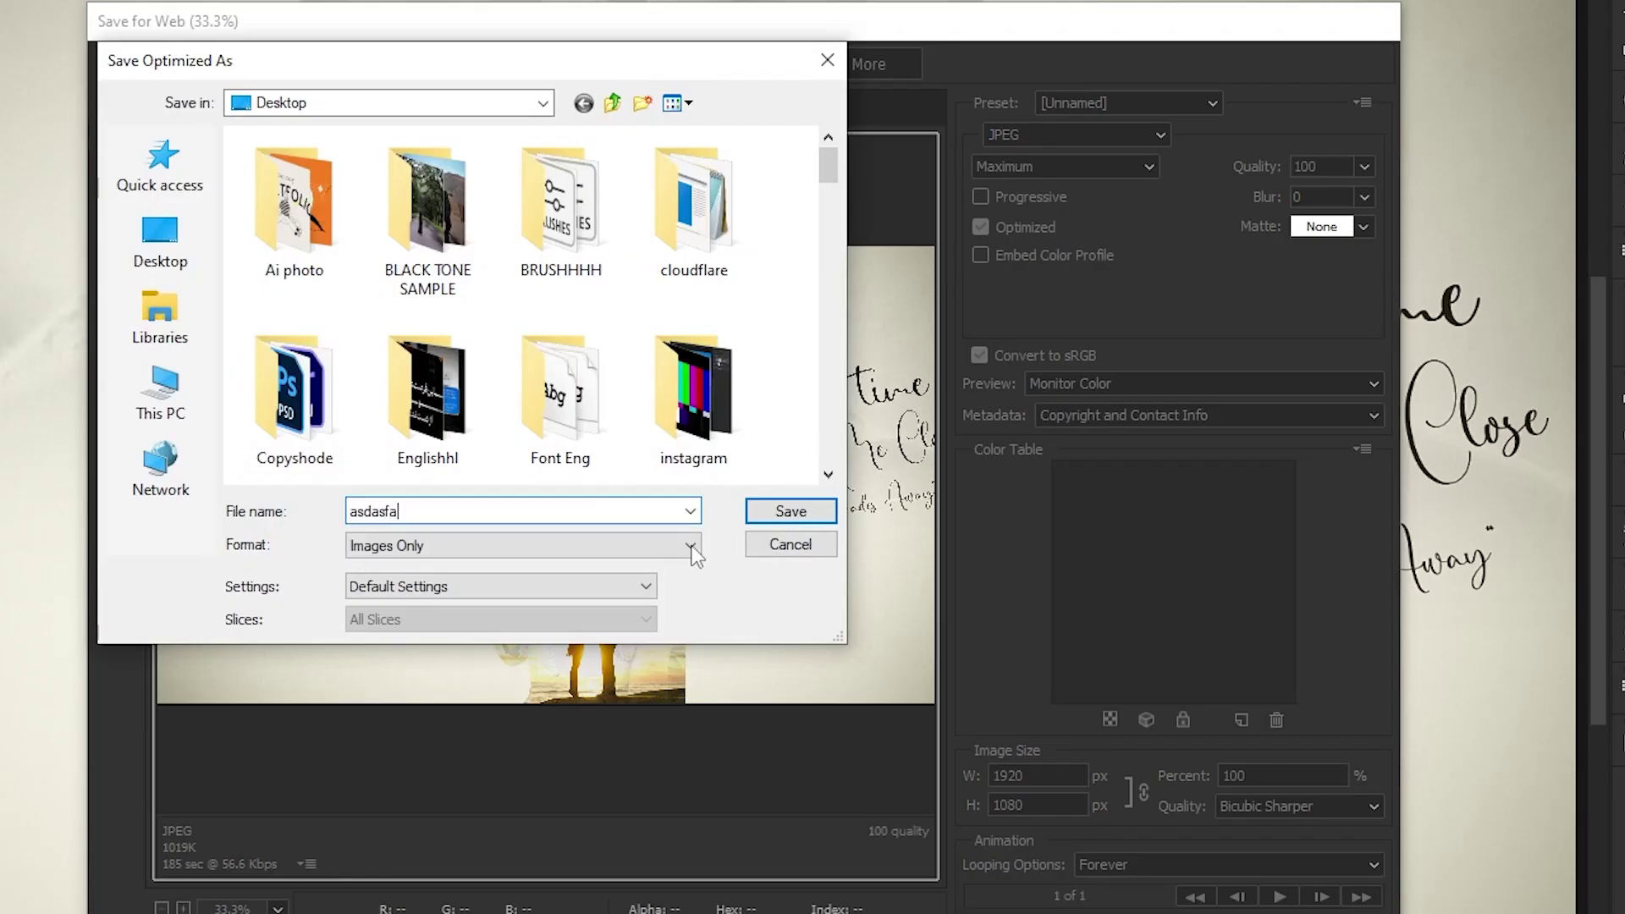
pyautogui.write('sd')
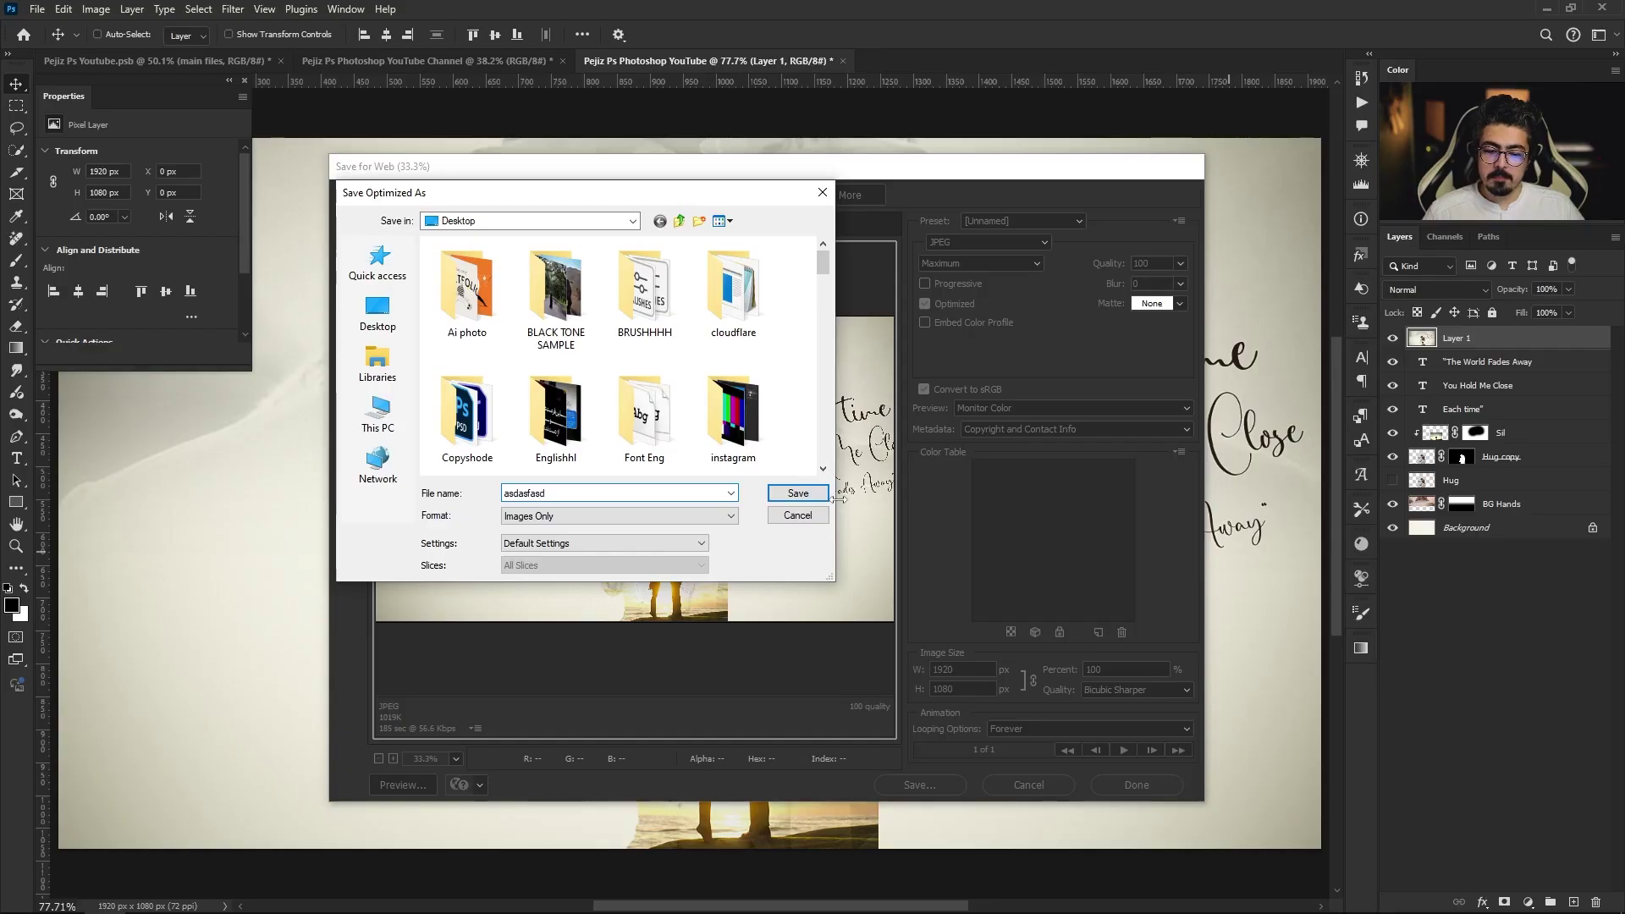
pyautogui.click(798, 492)
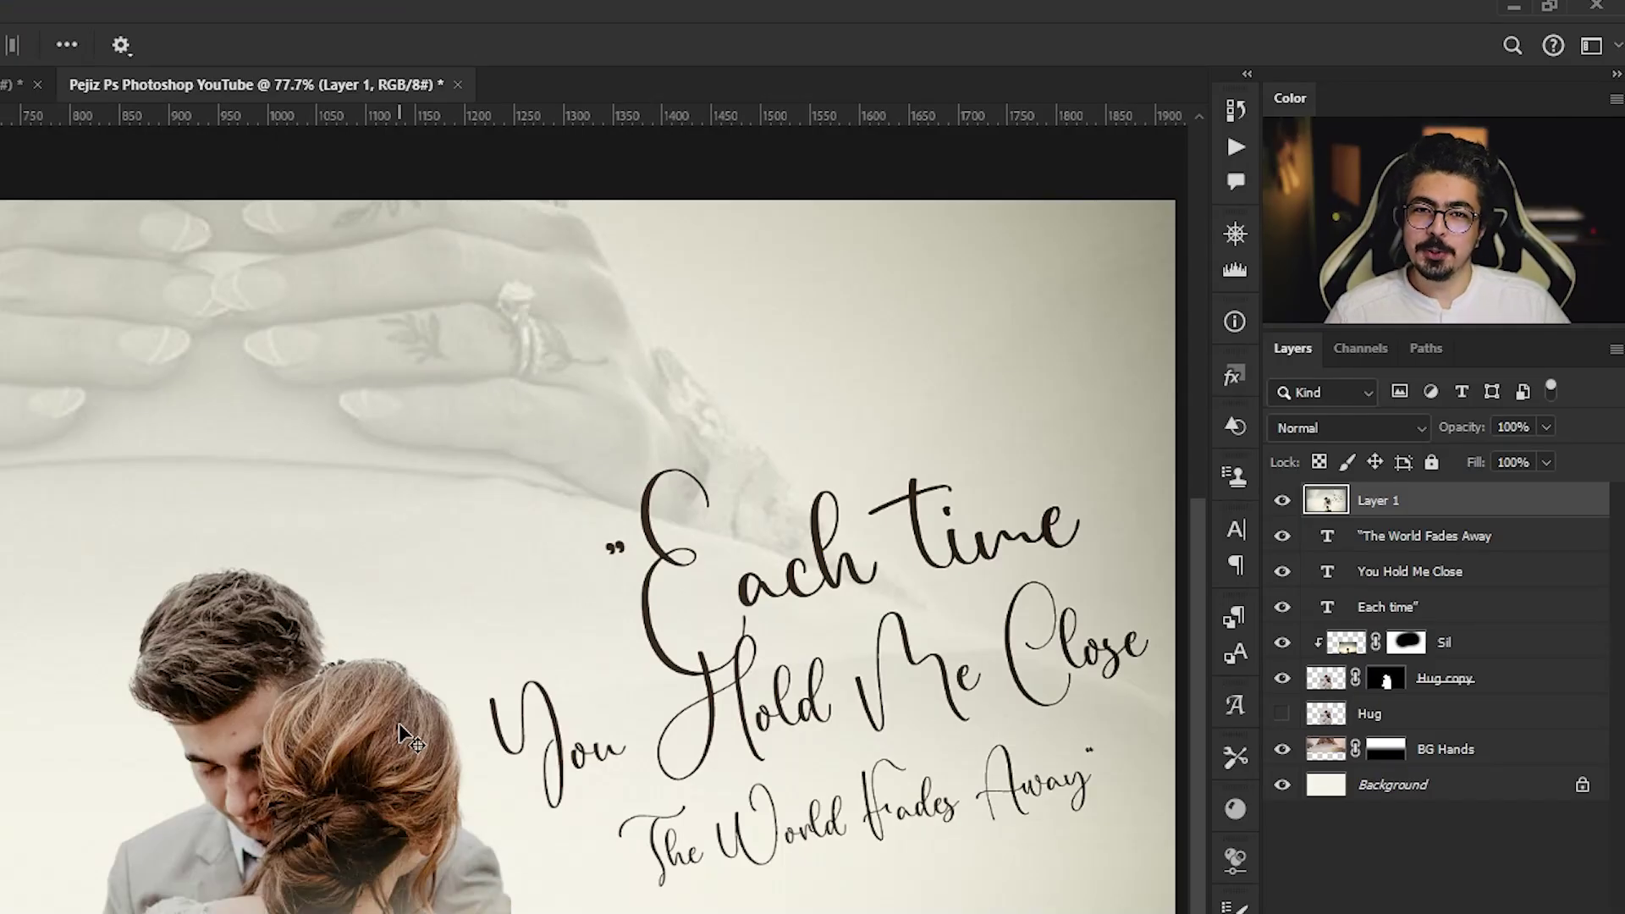